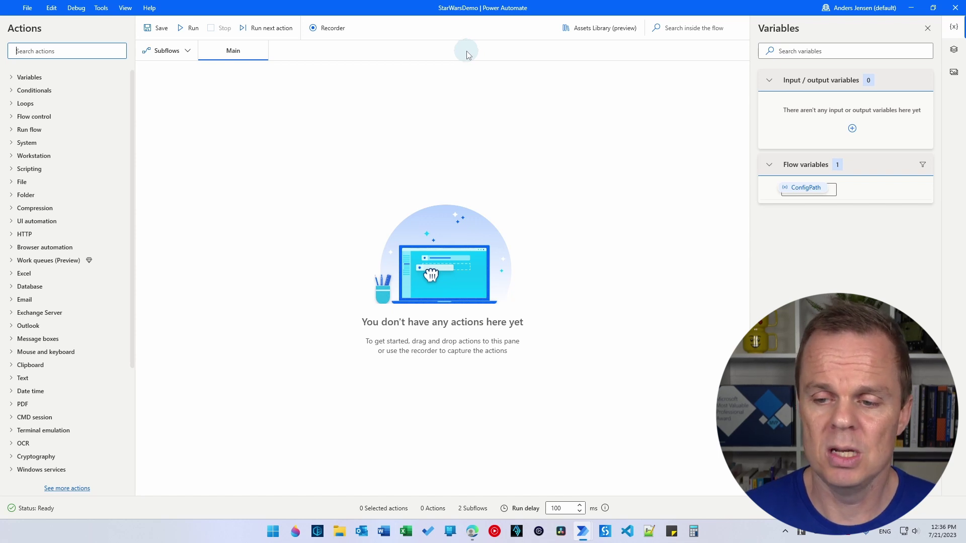
- Launch File Explorer from a Start menu search for 'file' and go to Documents
{"action": "left_click", "coordinate": [274, 537]}
{"action": "type", "text": "file"}
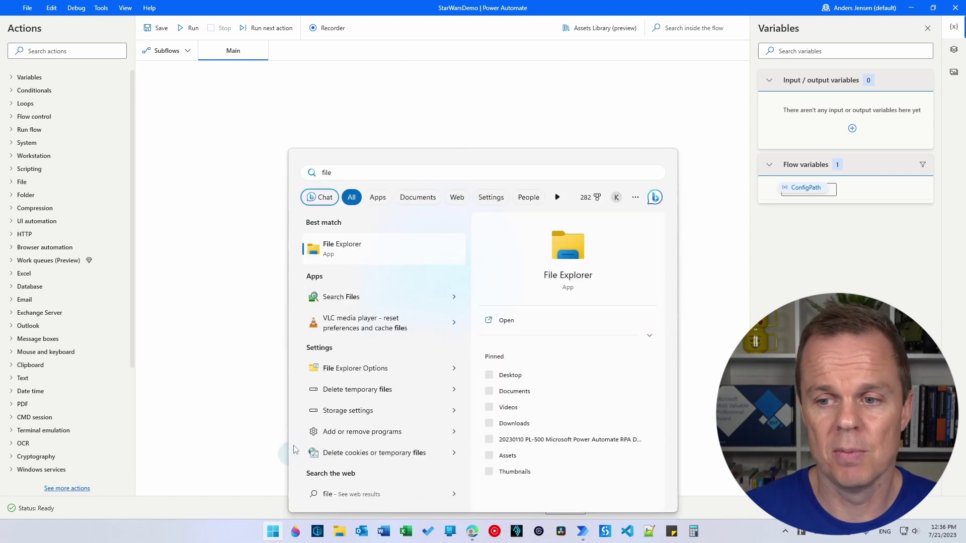
{"action": "left_click", "coordinate": [361, 257]}
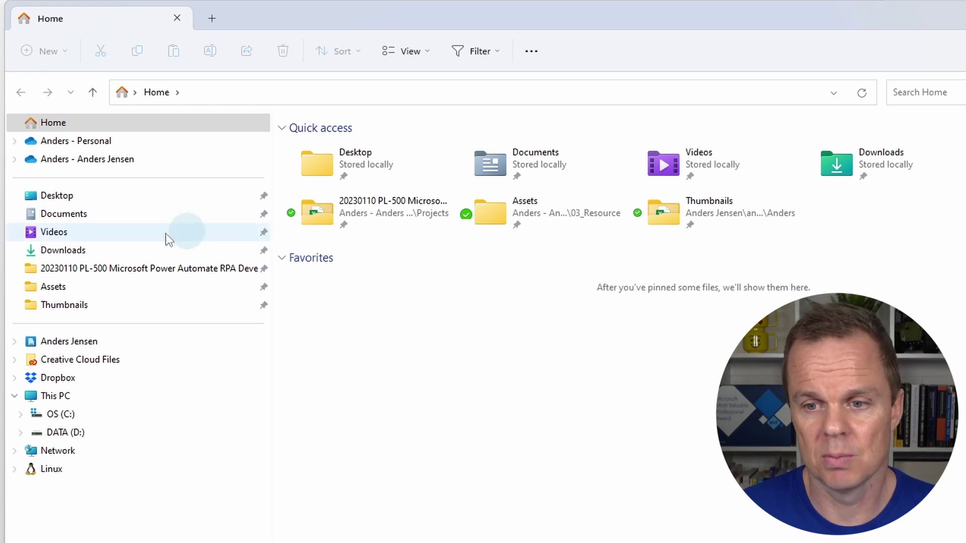
{"action": "left_click", "coordinate": [91, 216]}
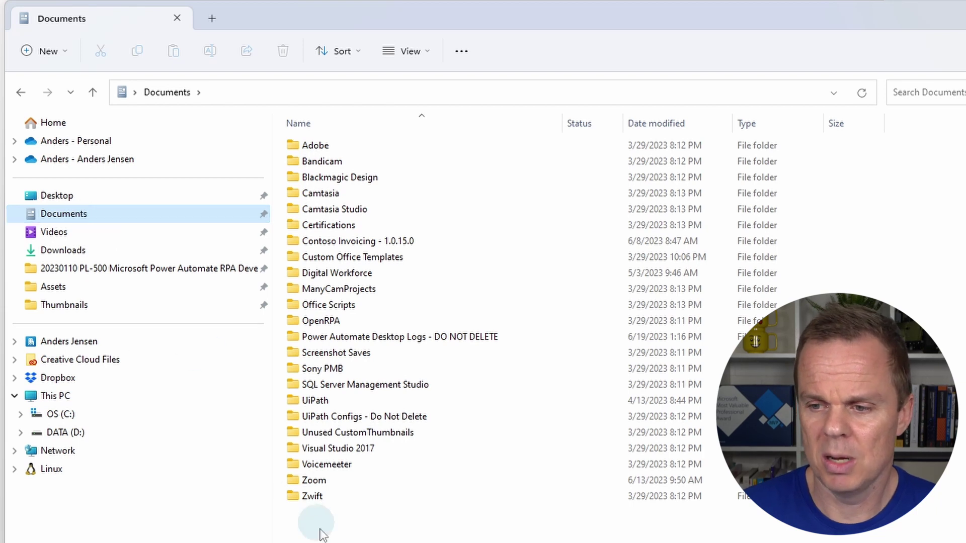
- Create a folder named 'Power Automate Configs - DO NOT DELETE' in Documents and open it
{"action": "right_click", "coordinate": [331, 540]}
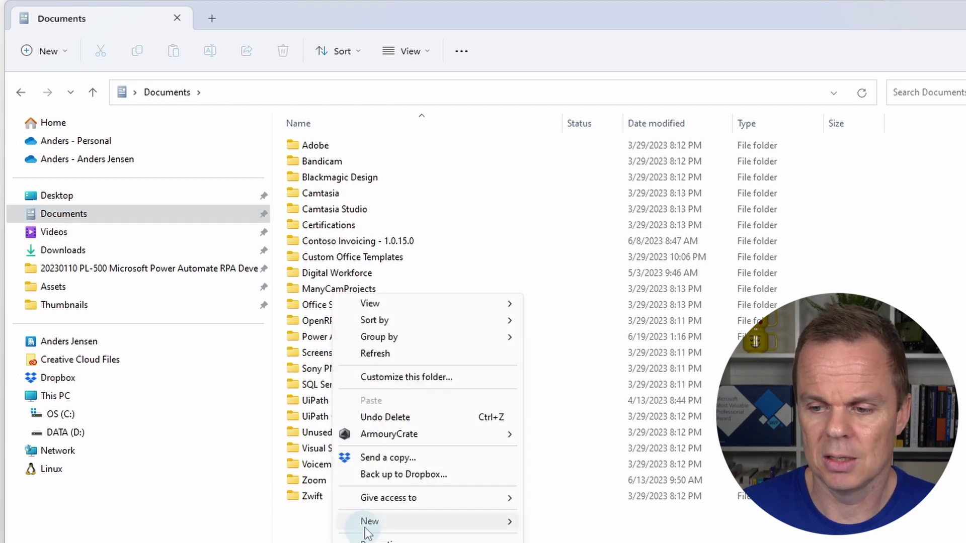
{"action": "mouse_move", "coordinate": [368, 523]}
{"action": "left_click", "coordinate": [570, 299]}
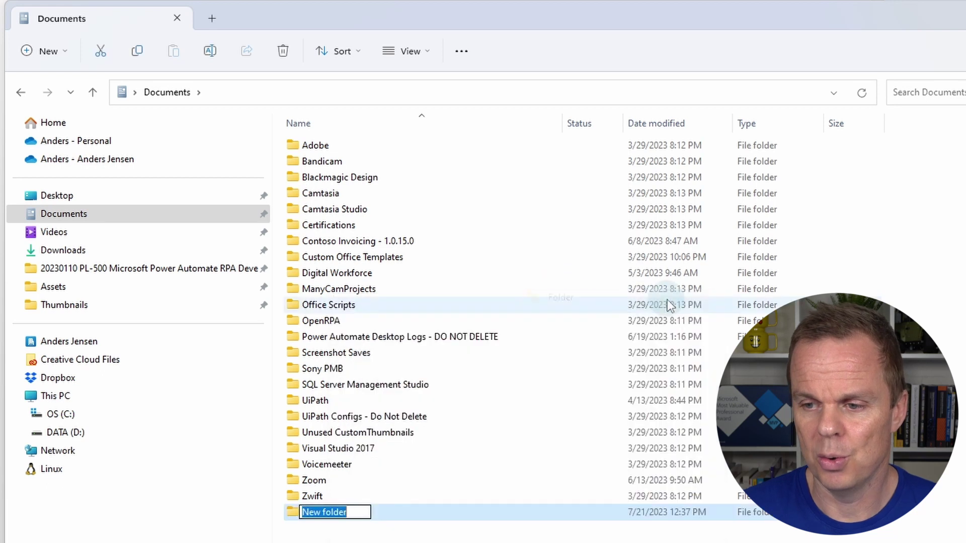
{"action": "type", "text": "Power"}
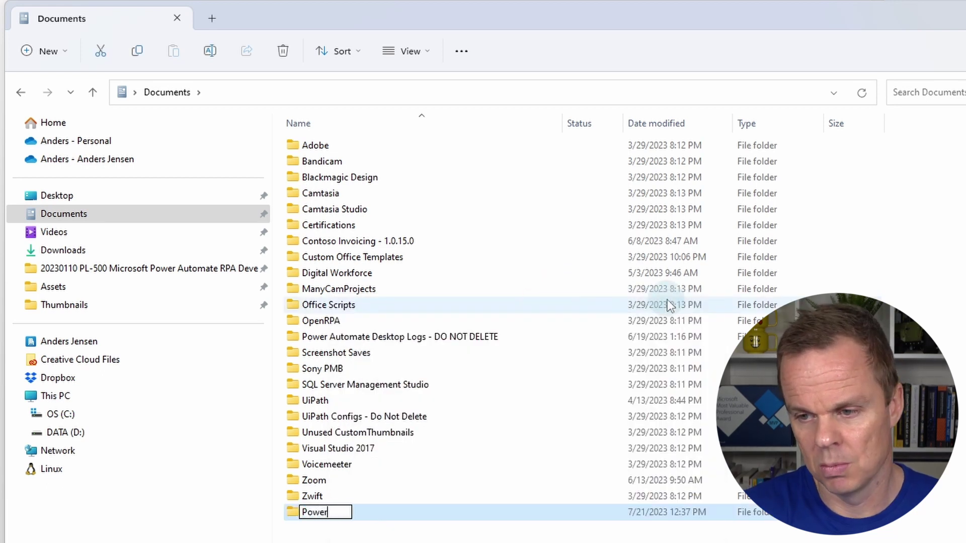
{"action": "type", "text": " Automate "}
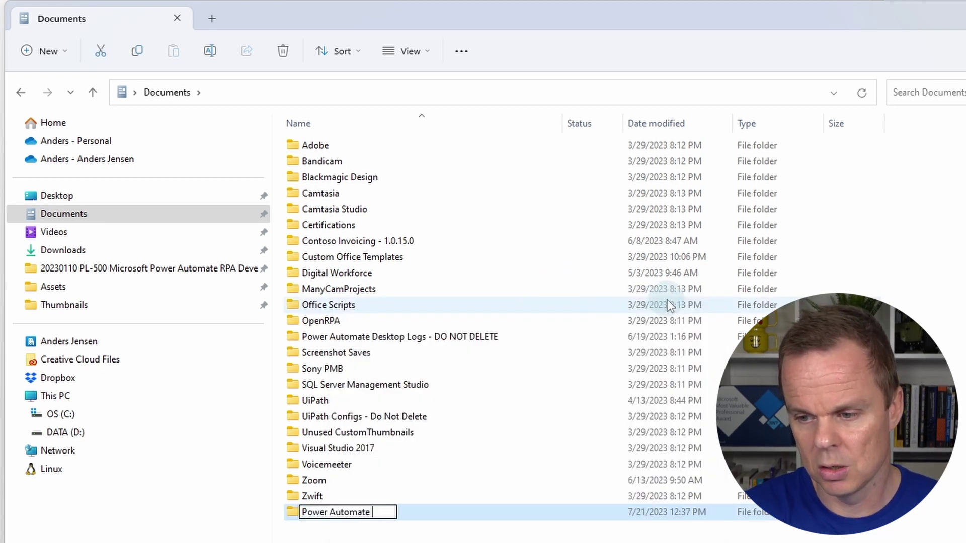
{"action": "type", "text": "Configs"}
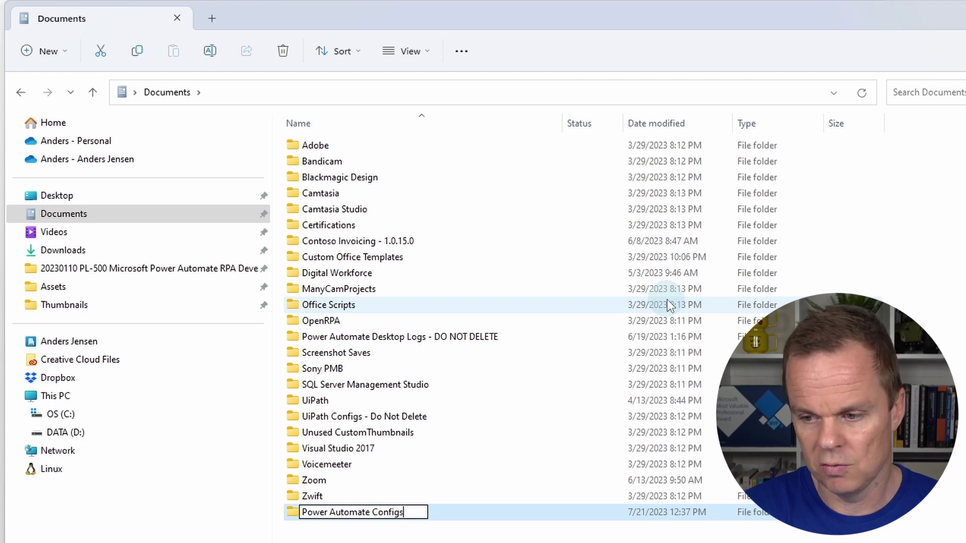
{"action": "type", "text": " - D"}
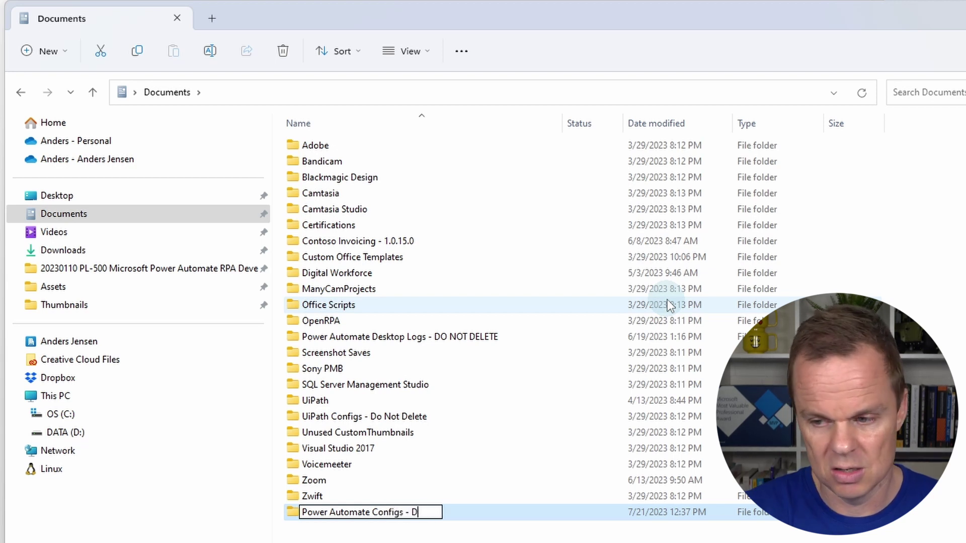
{"action": "type", "text": "O NOT DELETE"}
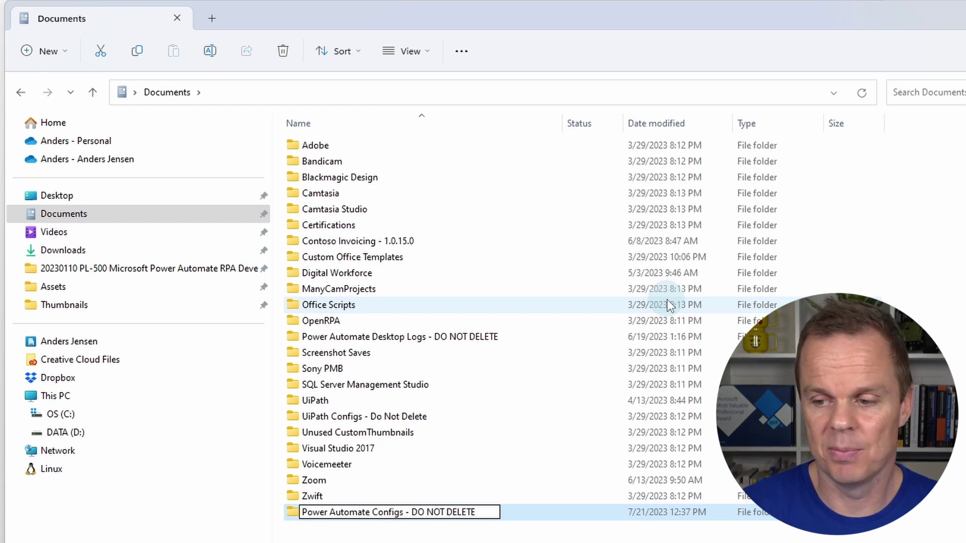
{"action": "key", "text": "Return"}
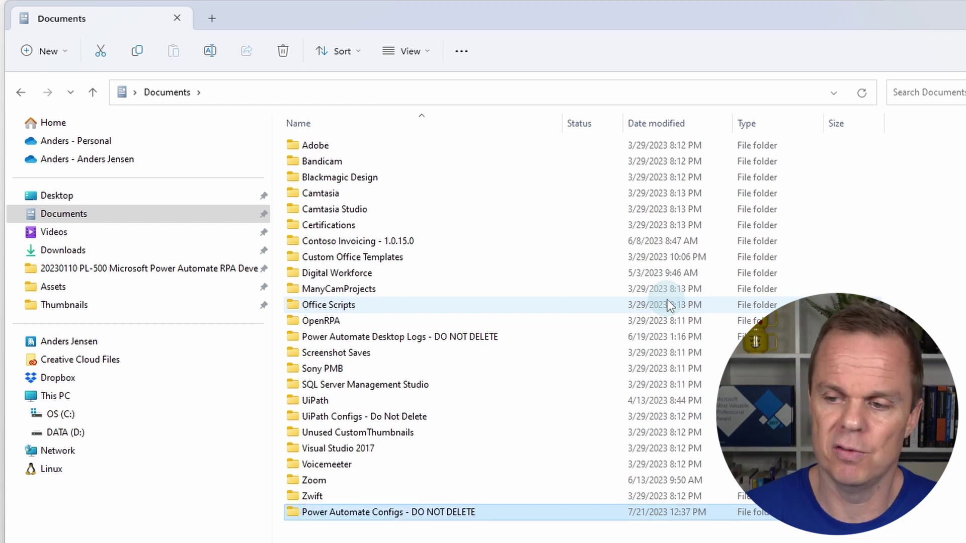
{"action": "double_click", "coordinate": [426, 511]}
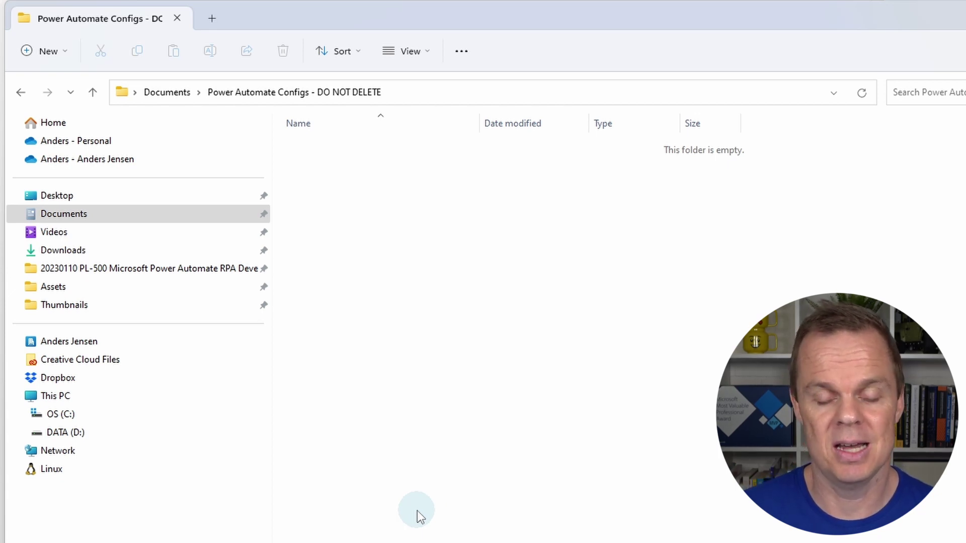
- Add a new Microsoft Excel Worksheet to the folder and name it StarWarsDemo.xlsx
{"action": "right_click", "coordinate": [372, 222]}
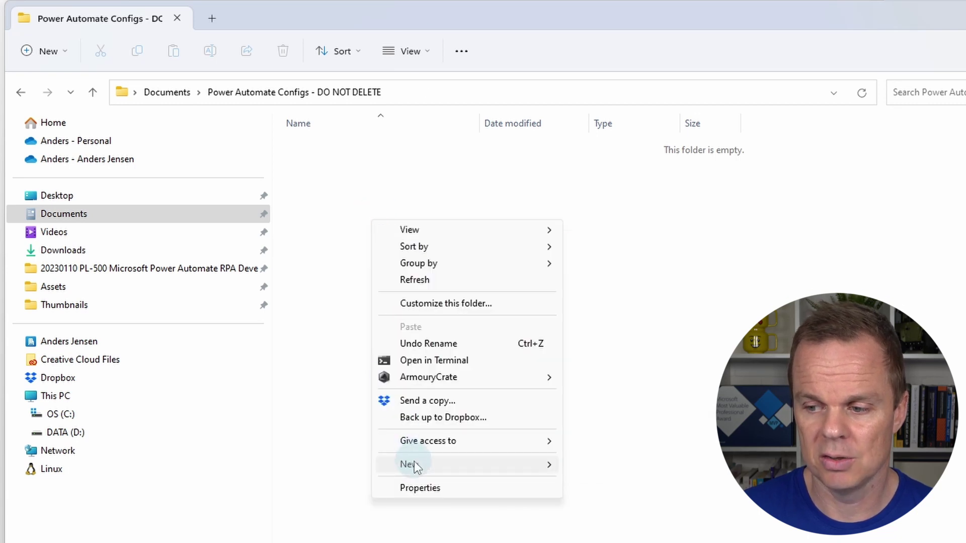
{"action": "mouse_move", "coordinate": [414, 467]}
{"action": "left_click", "coordinate": [633, 447]}
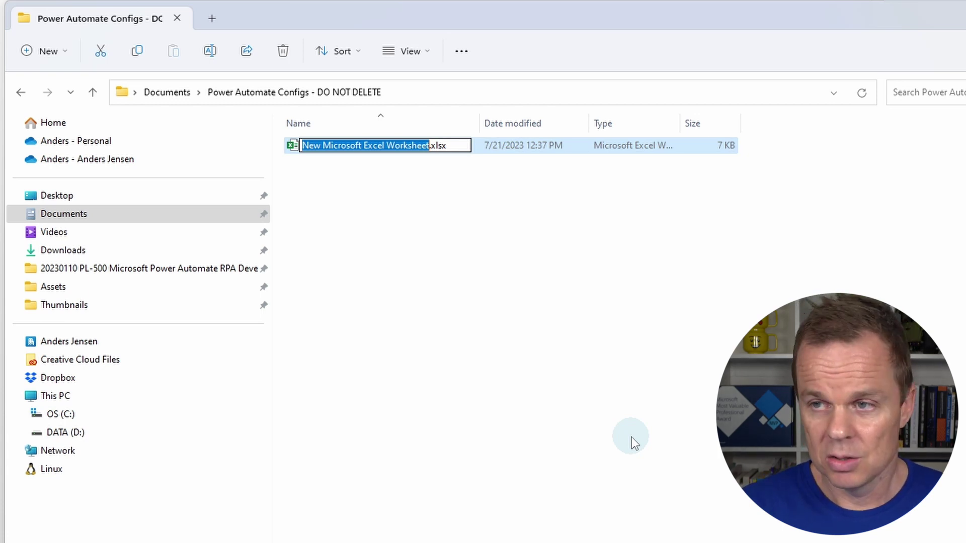
{"action": "type", "text": "Strrs"}
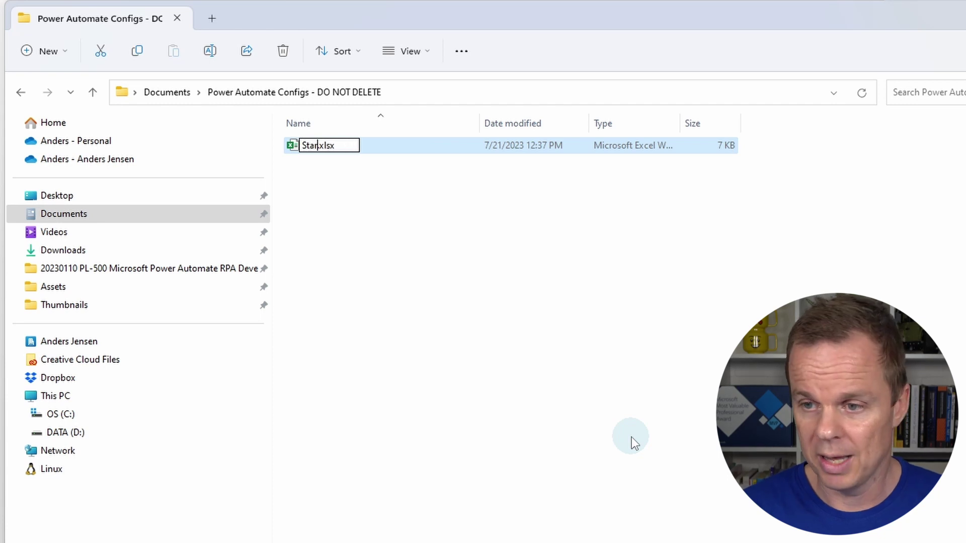
{"action": "key", "text": "BackSpace"}
{"action": "type", "text": "WarsDe"}
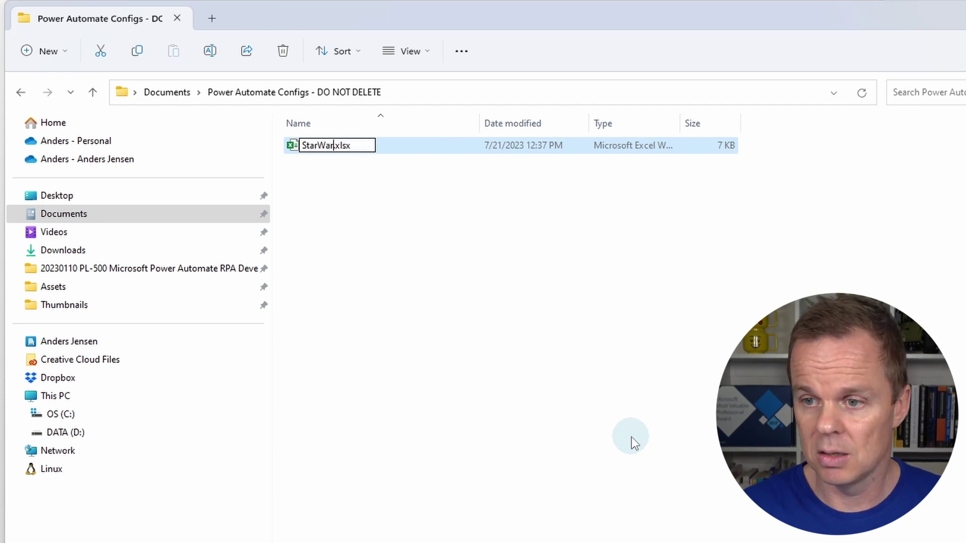
{"action": "type", "text": "mo"}
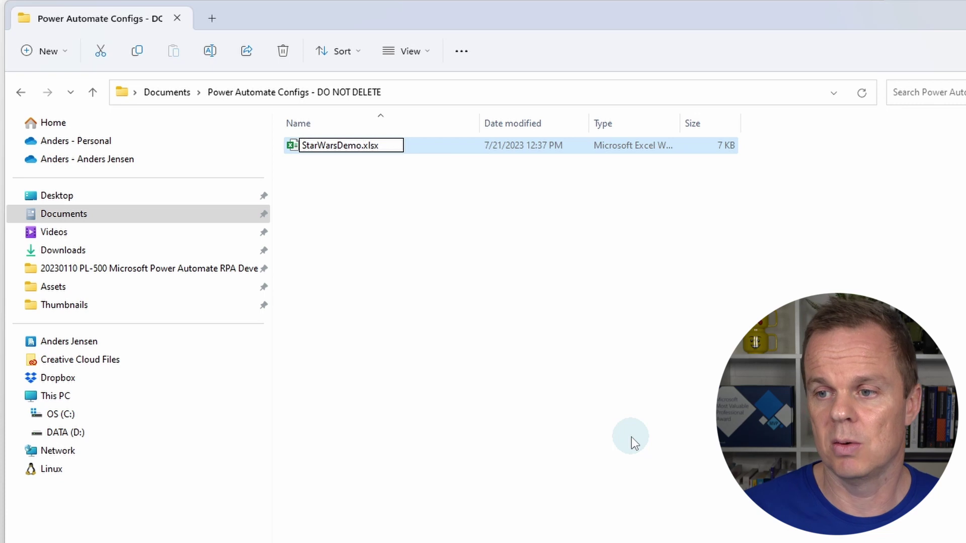
{"action": "key", "text": "Return"}
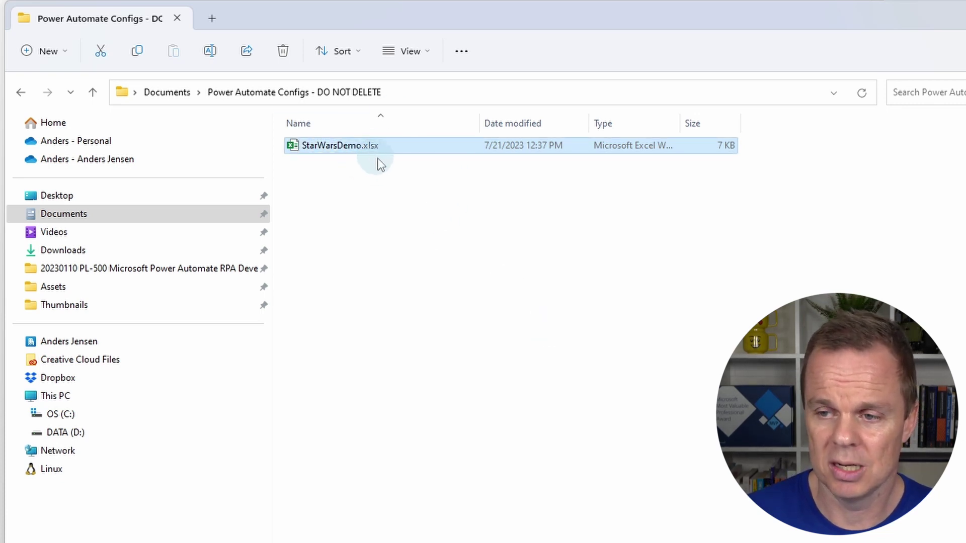
- Toggle file name extensions off and back on, then open StarWarsDemo.xlsx in Excel
{"action": "left_click", "coordinate": [430, 49]}
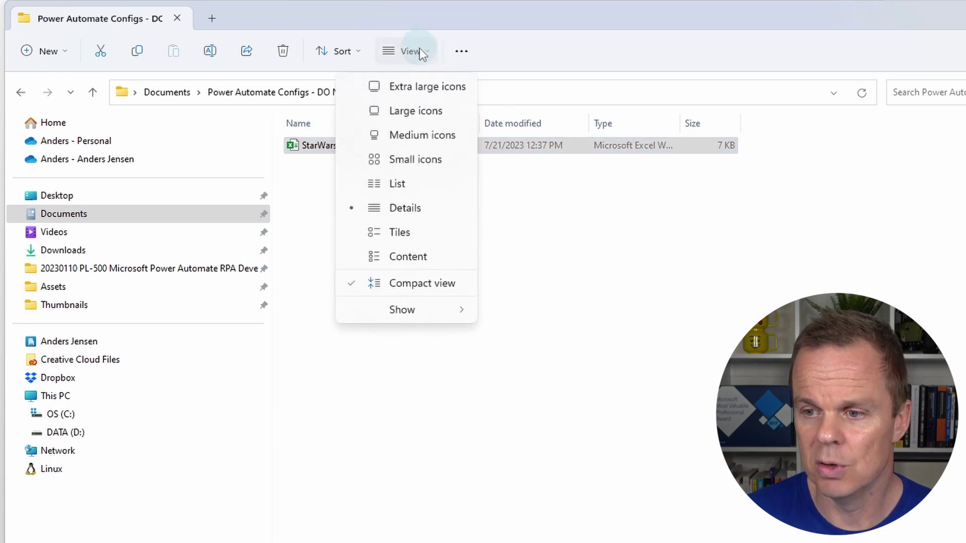
{"action": "mouse_move", "coordinate": [424, 314]}
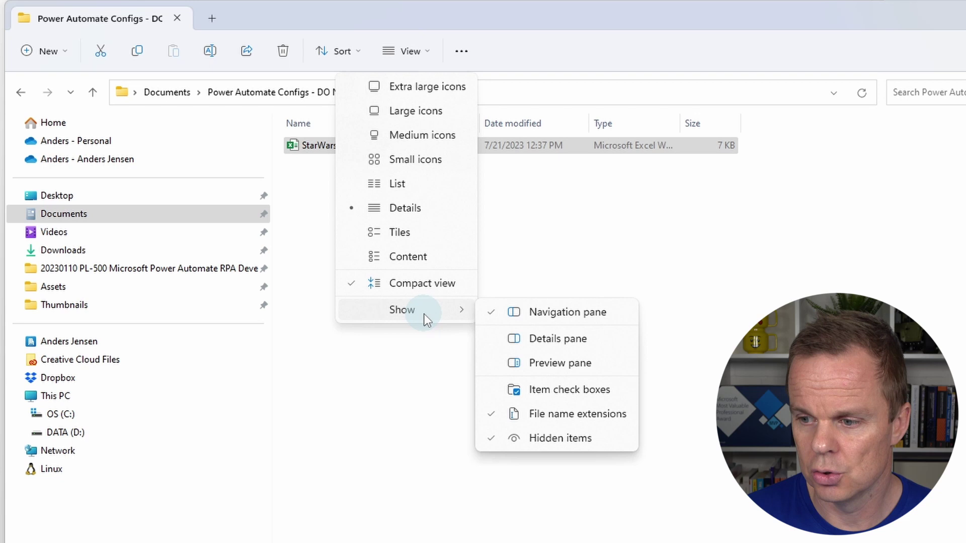
{"action": "left_click", "coordinate": [584, 416]}
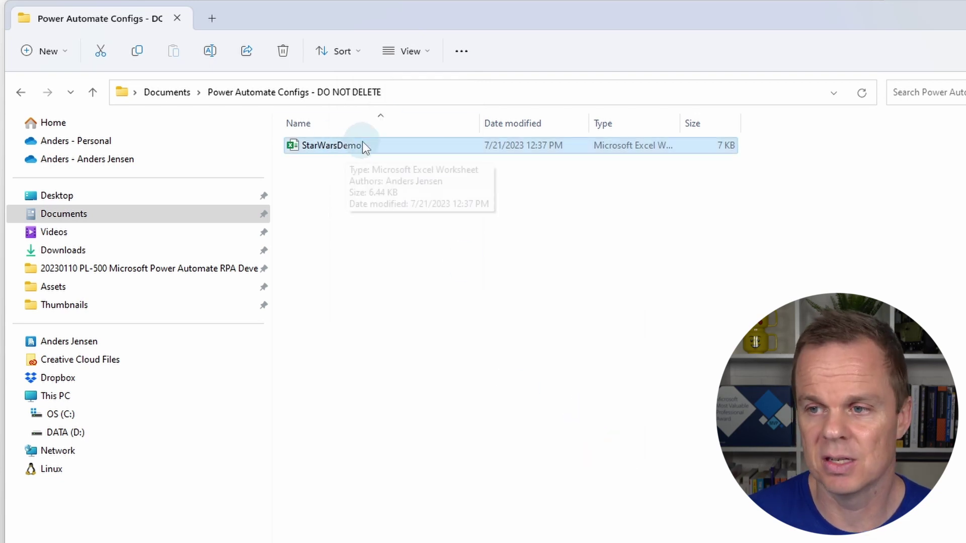
{"action": "left_click", "coordinate": [424, 60]}
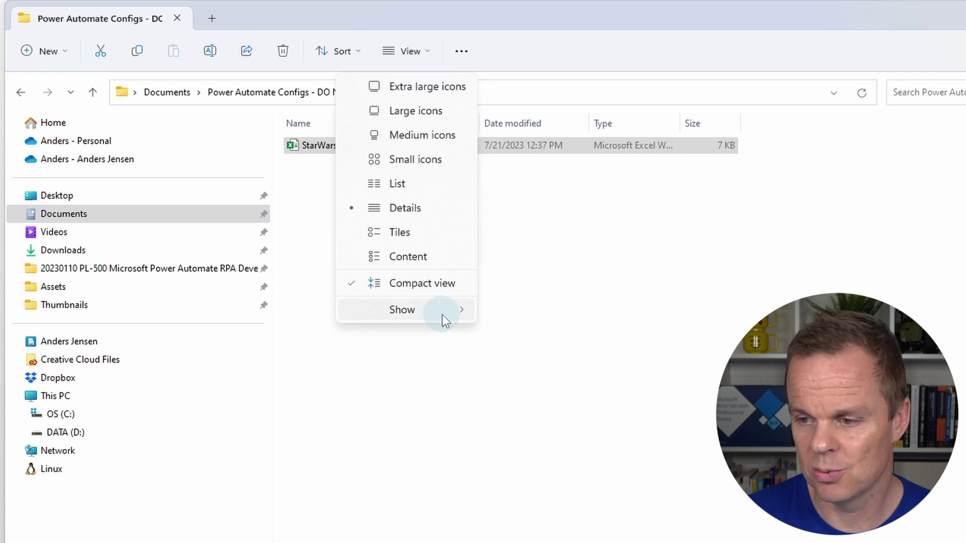
{"action": "mouse_move", "coordinate": [443, 314]}
{"action": "left_click", "coordinate": [571, 414]}
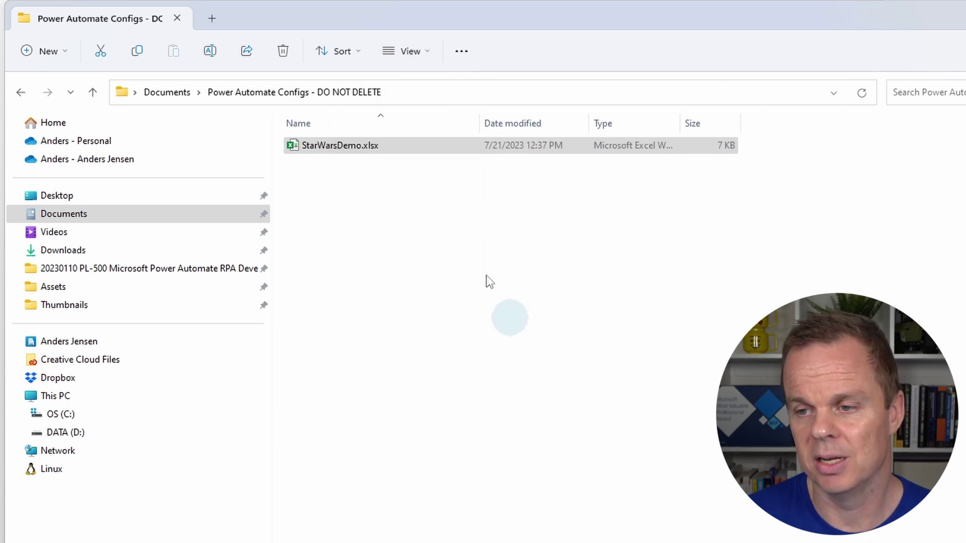
{"action": "left_click", "coordinate": [397, 261]}
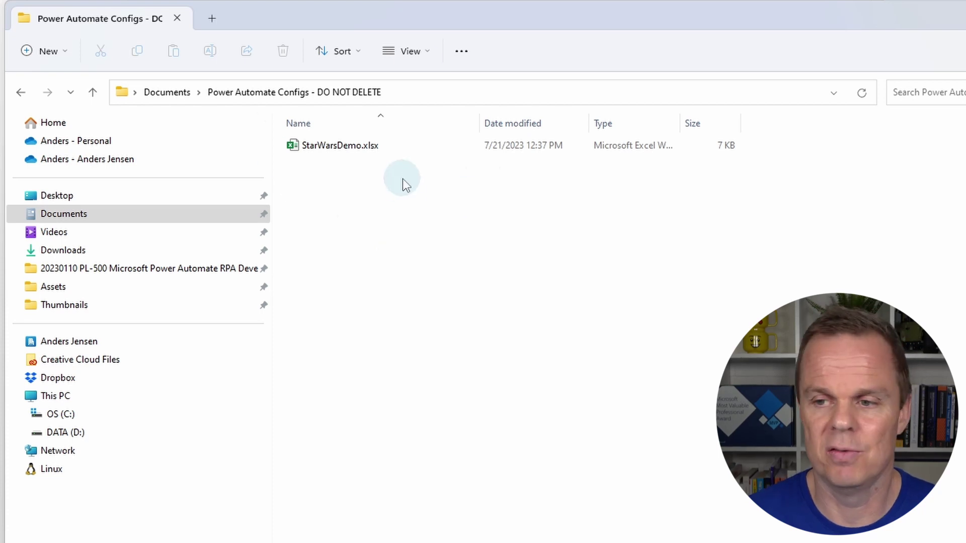
{"action": "double_click", "coordinate": [333, 150]}
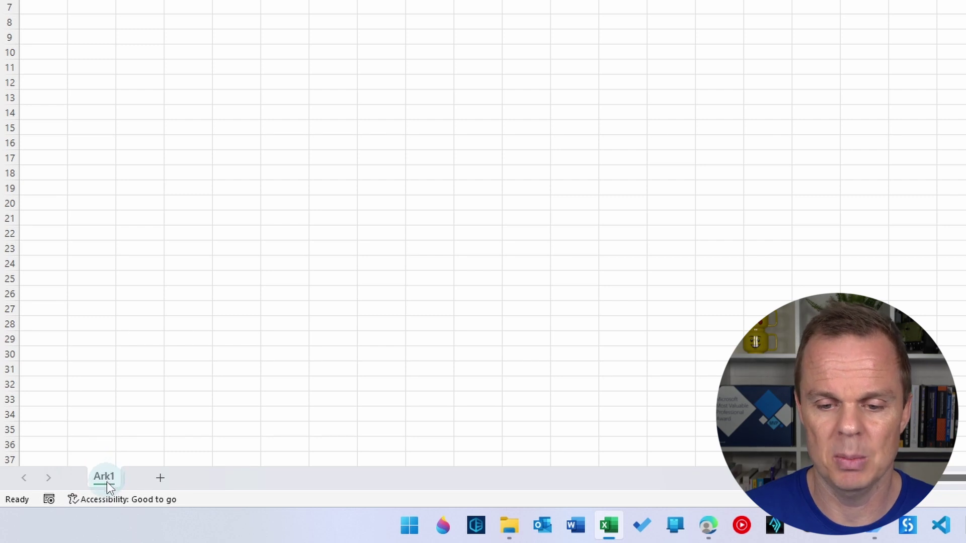
- Rename the Ark1 sheet tab to Constants
{"action": "right_click", "coordinate": [110, 482]}
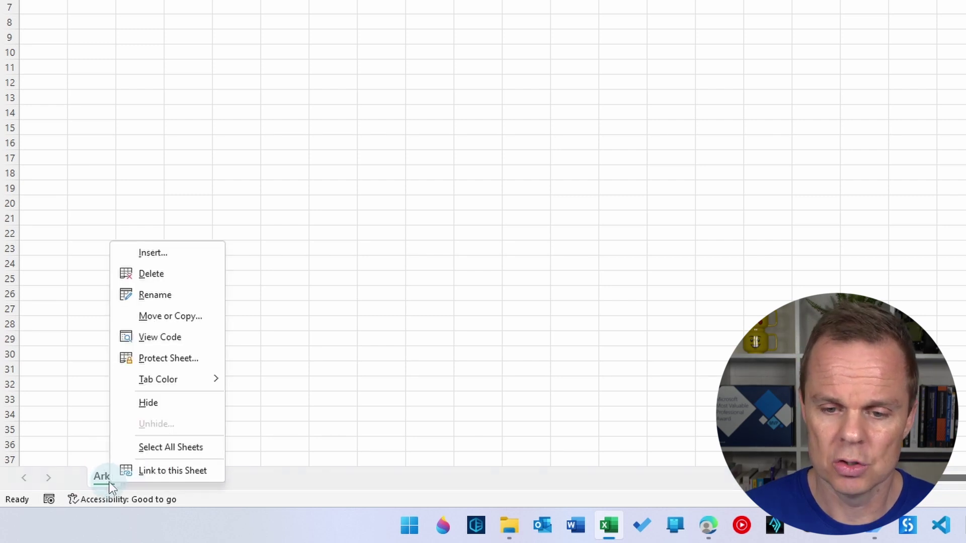
{"action": "left_click", "coordinate": [148, 295]}
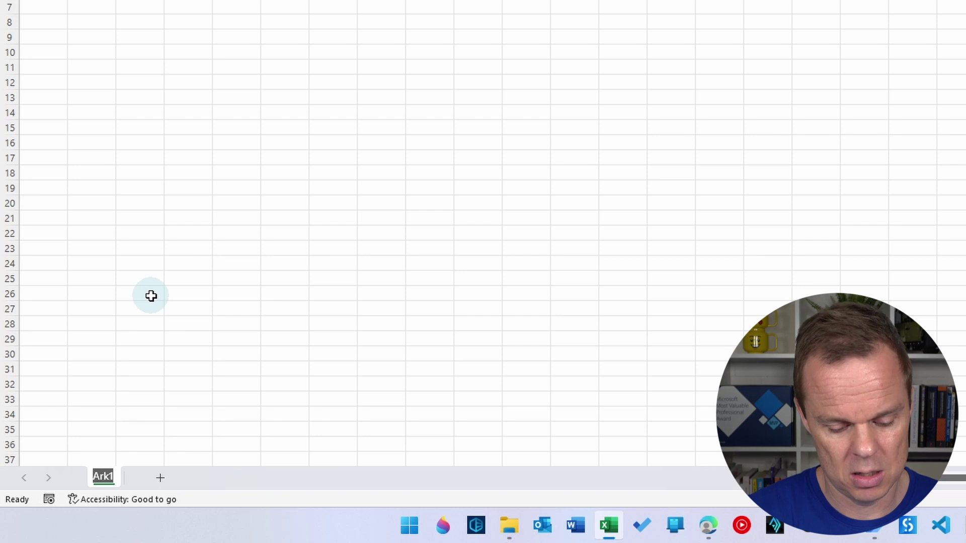
{"action": "type", "text": "Constants"}
{"action": "key", "text": "Return"}
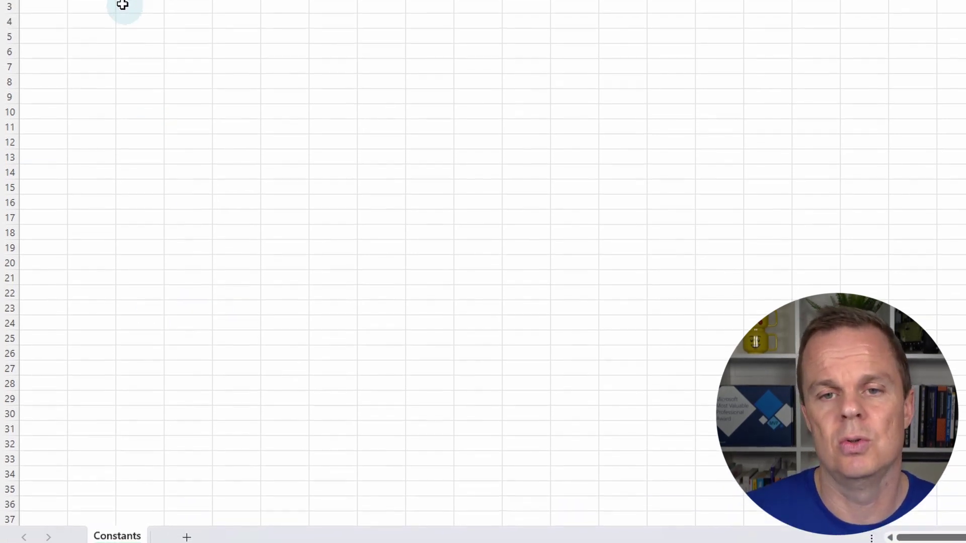
- Enter the headers Key in A1 and Value in B1
{"action": "type", "text": "Key"}
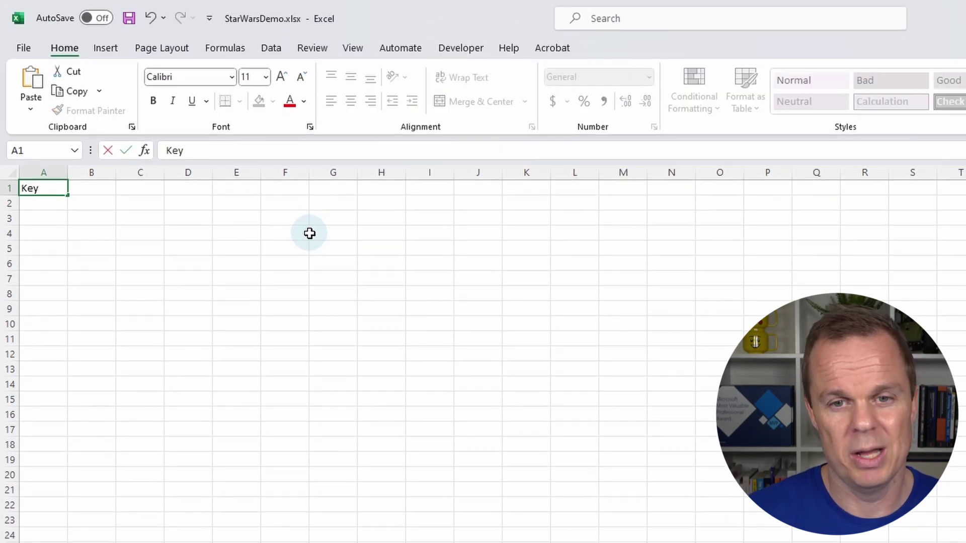
{"action": "key", "text": "Tab"}
{"action": "type", "text": "Value"}
{"action": "key", "text": "Return"}
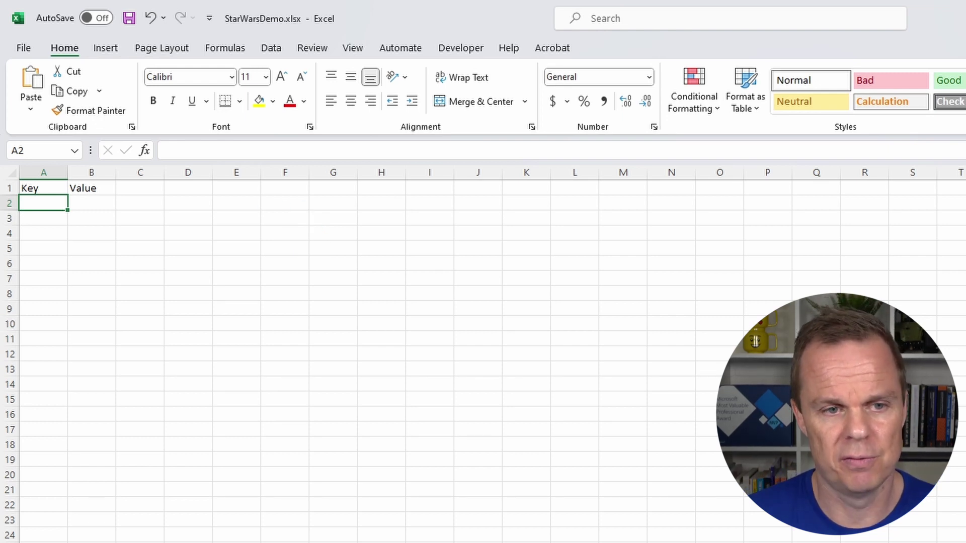
- Enter APIEndpoint, URL and Environment in A2:A4, auto-fitting column A
{"action": "key", "text": "F2"}
{"action": "type", "text": "APIEnd"}
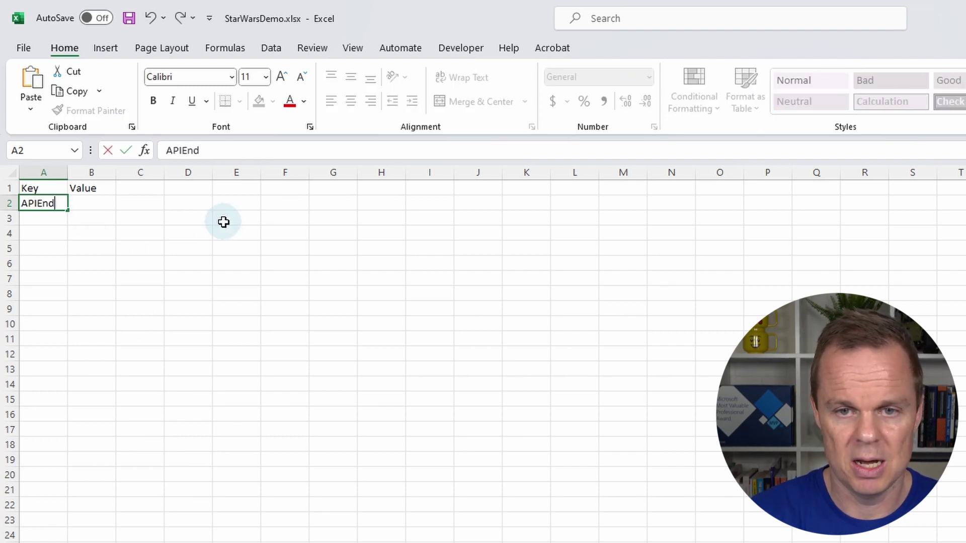
{"action": "type", "text": "point"}
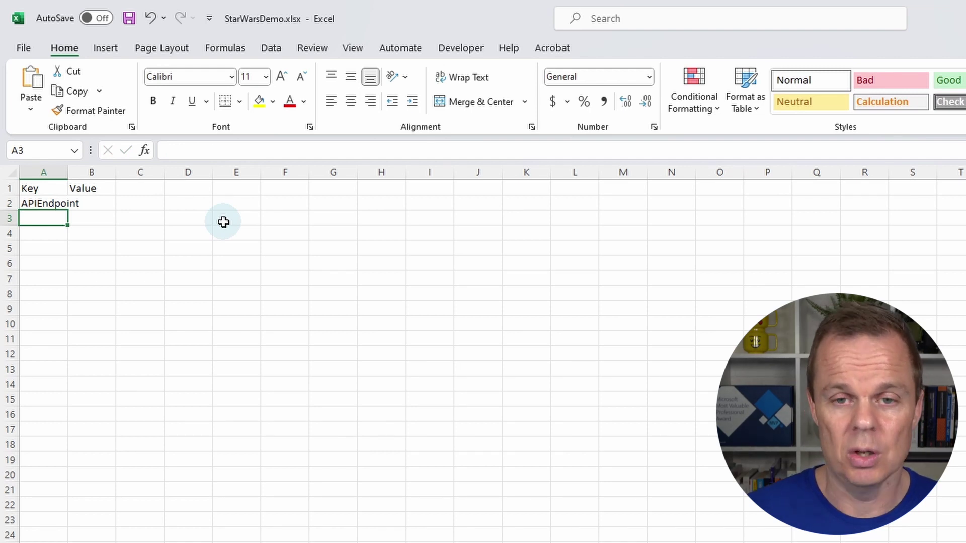
{"action": "double_click", "coordinate": [68, 173]}
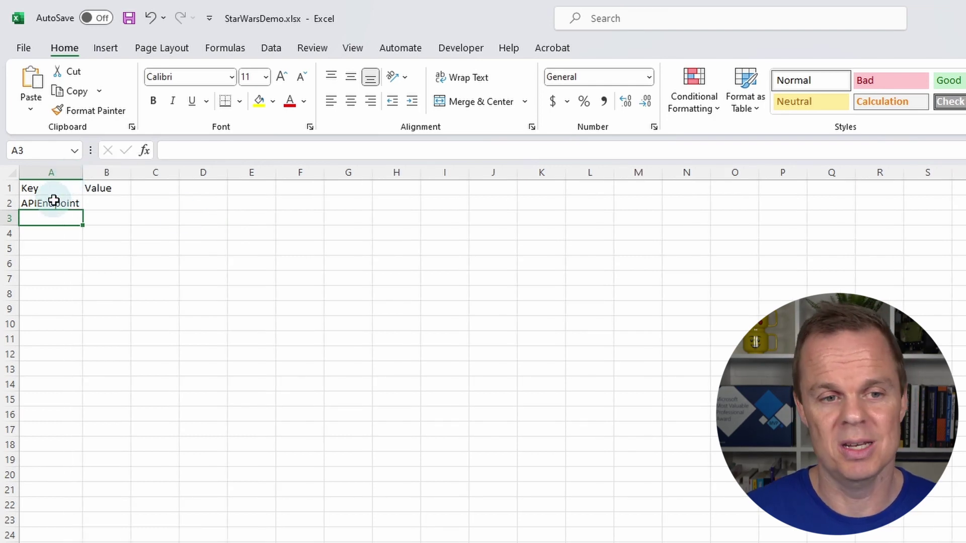
{"action": "type", "text": "URL"}
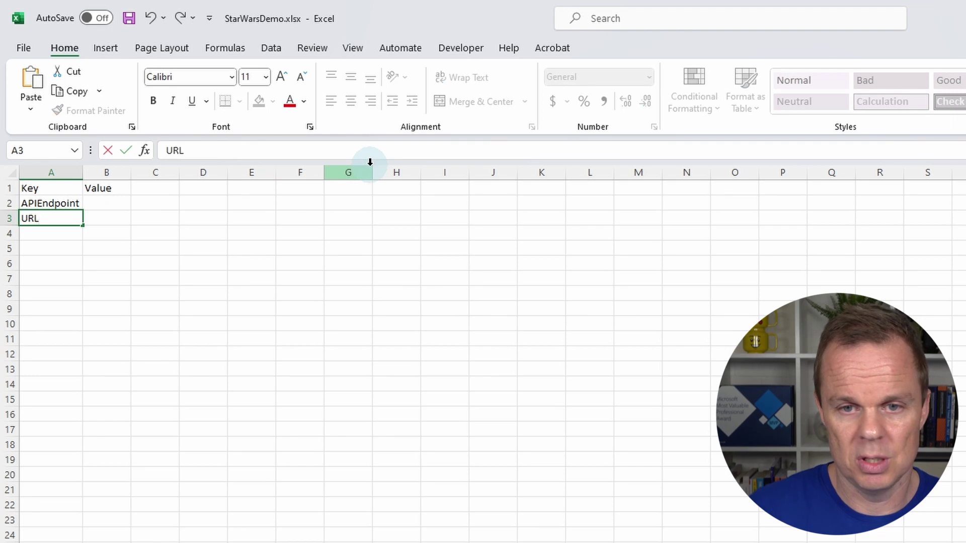
{"action": "key", "text": "Return"}
{"action": "type", "text": "Envir"}
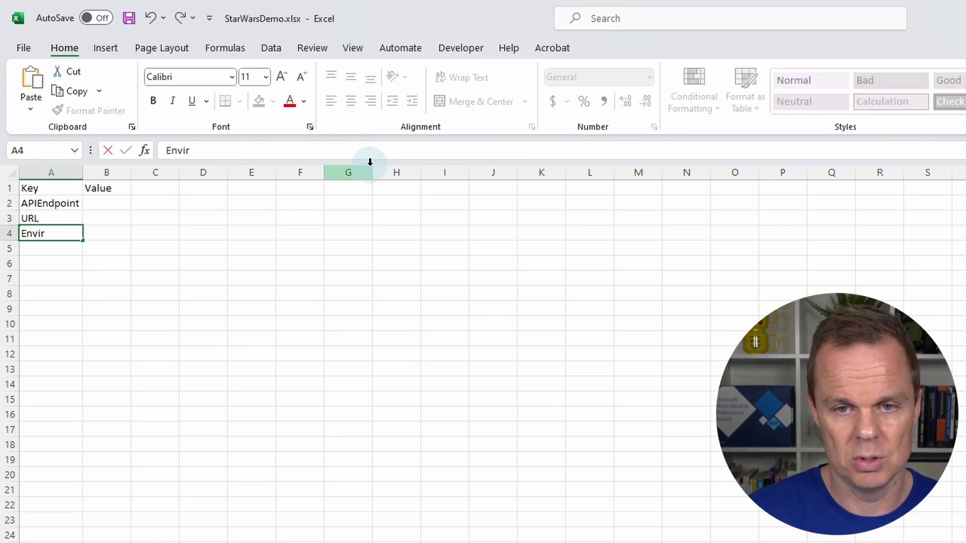
{"action": "type", "text": "onment"}
{"action": "key", "text": "Return"}
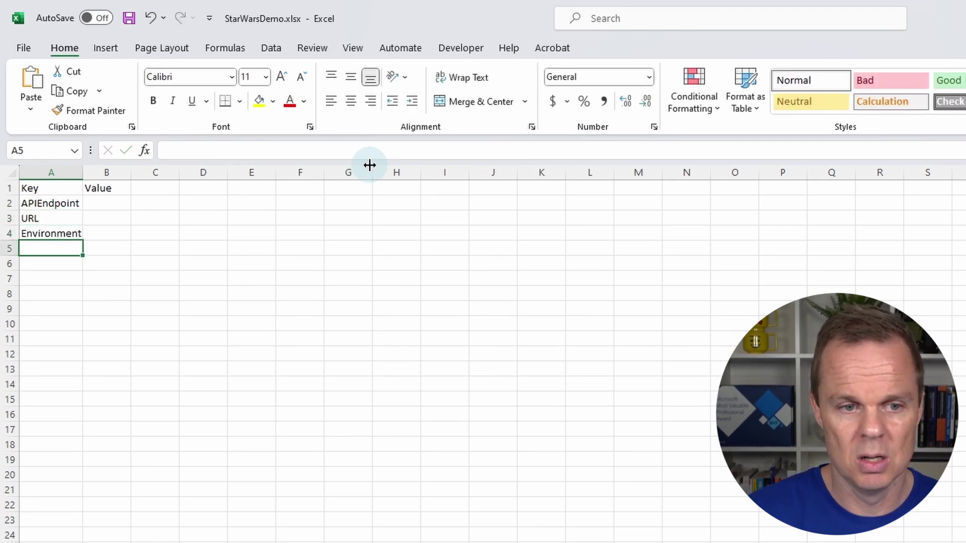
- Add Notifications Settings in A5, re-fit column A, and select cell B2
{"action": "type", "text": "Notificati"}
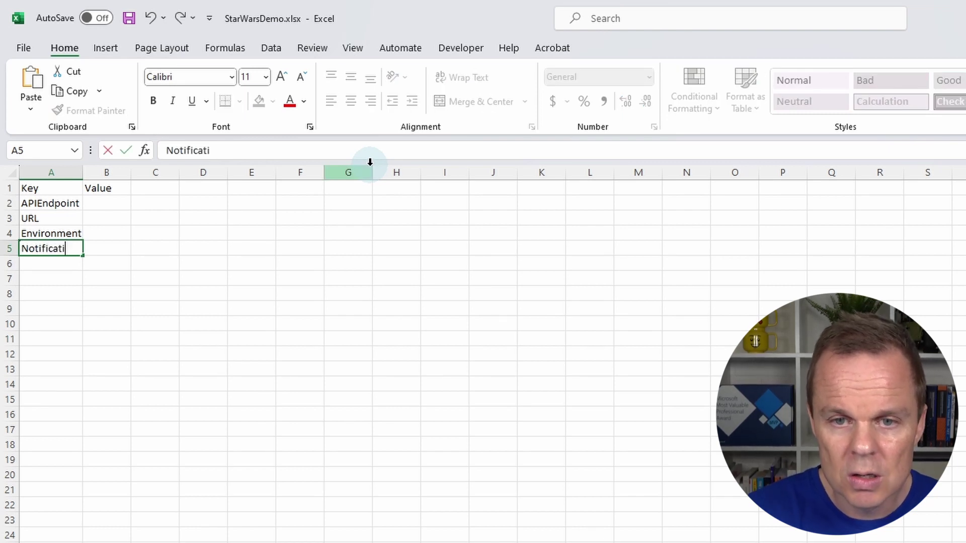
{"action": "type", "text": "ons Settings"}
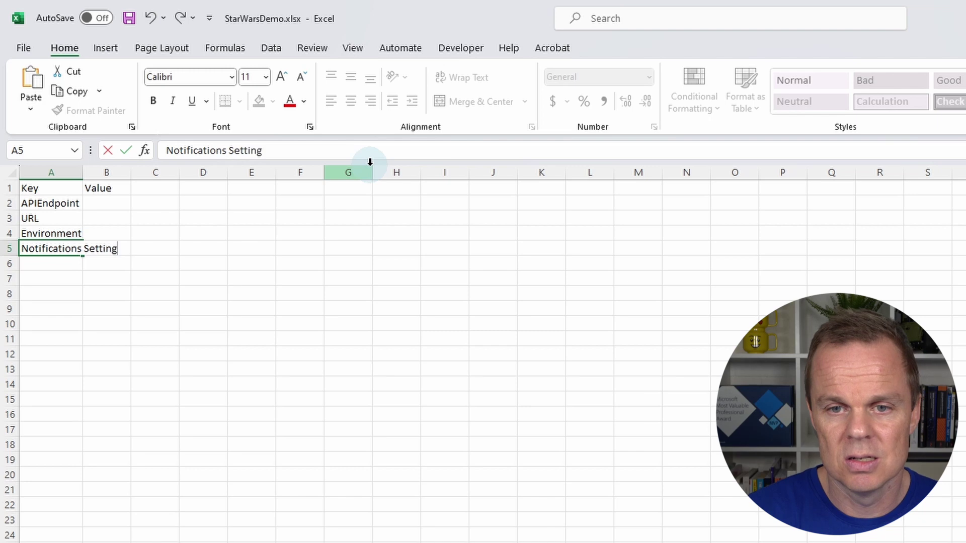
{"action": "key", "text": "Return"}
{"action": "double_click", "coordinate": [83, 175]}
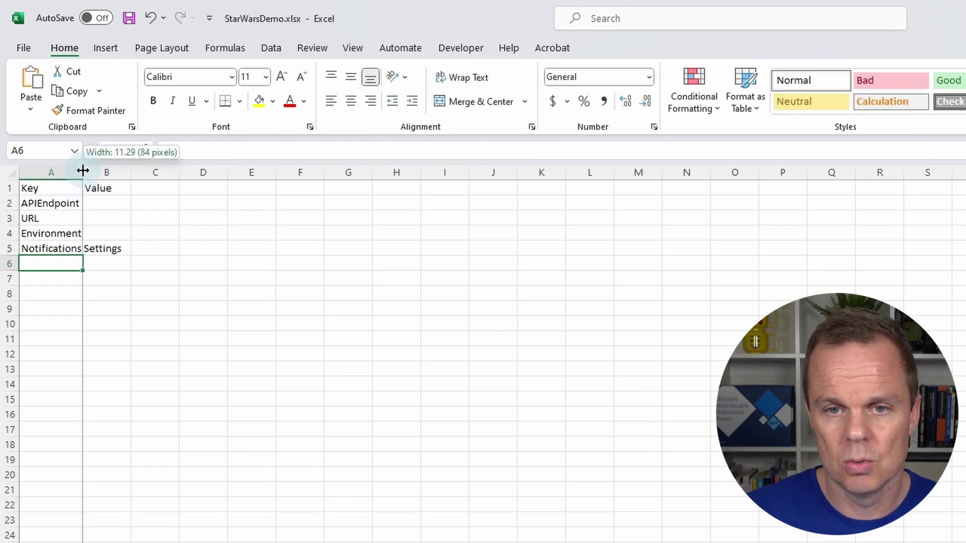
{"action": "left_click", "coordinate": [146, 190]}
{"action": "left_click", "coordinate": [166, 205]}
- Switch to Edge and select the swapi.dev Starship List page address
{"action": "key", "text": "alt+Tab"}
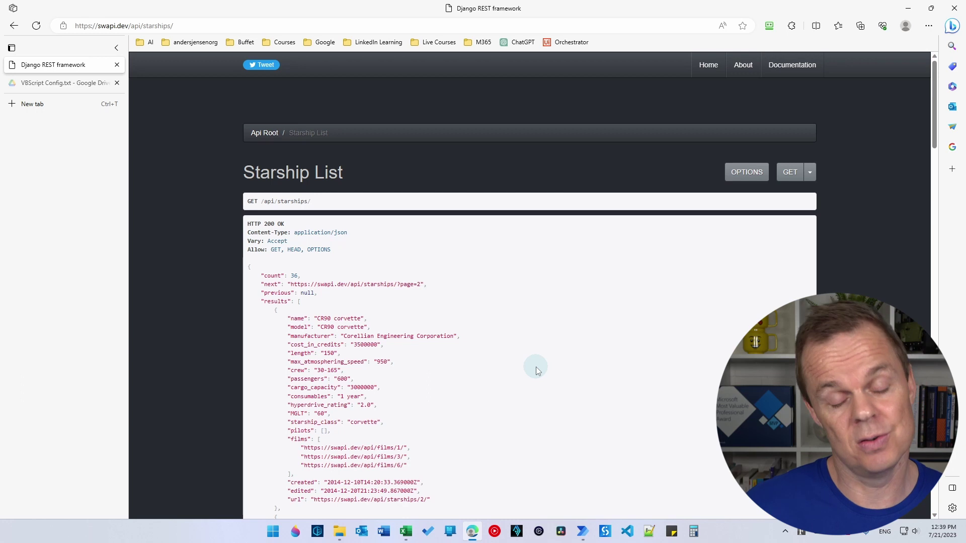
{"action": "left_click", "coordinate": [183, 26]}
{"action": "left_click_drag", "start_coordinate": [186, 26], "coordinate": [74, 26]}
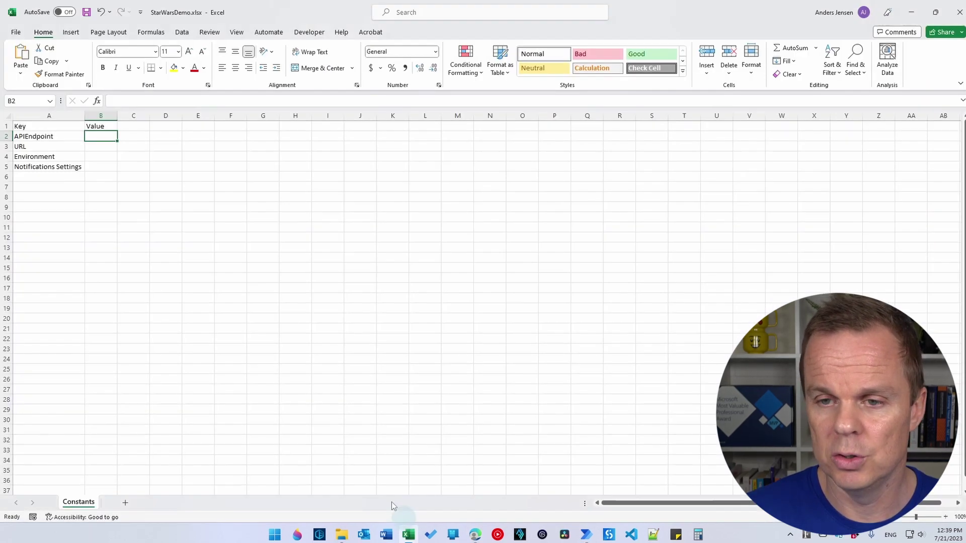
{"action": "type", "text": "https://swapi.dev/api/starships/"}
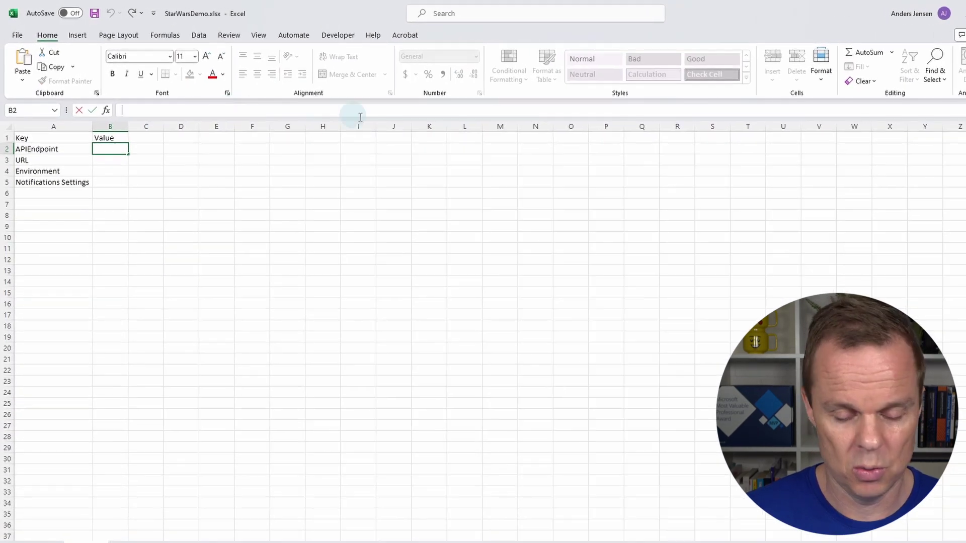
{"action": "left_click", "coordinate": [113, 158]}
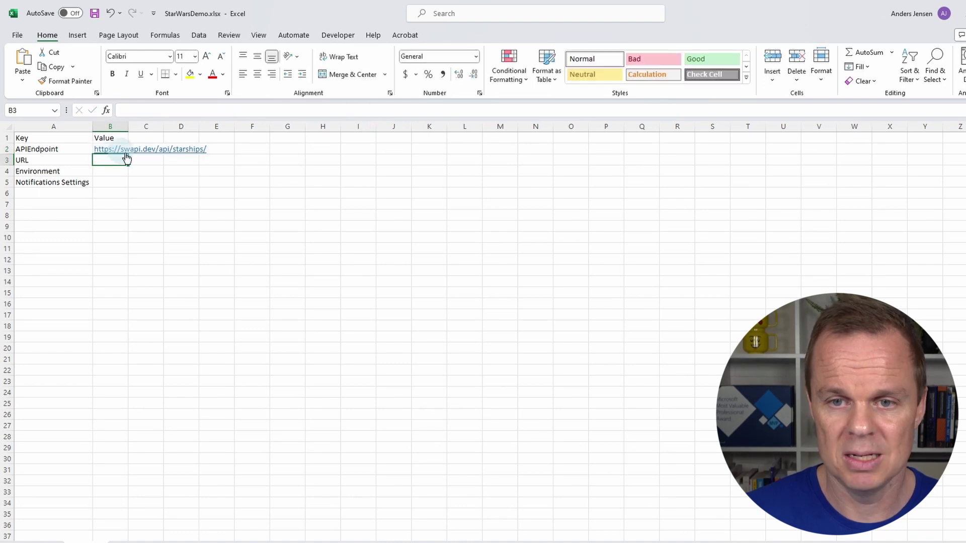
{"action": "double_click", "coordinate": [130, 126]}
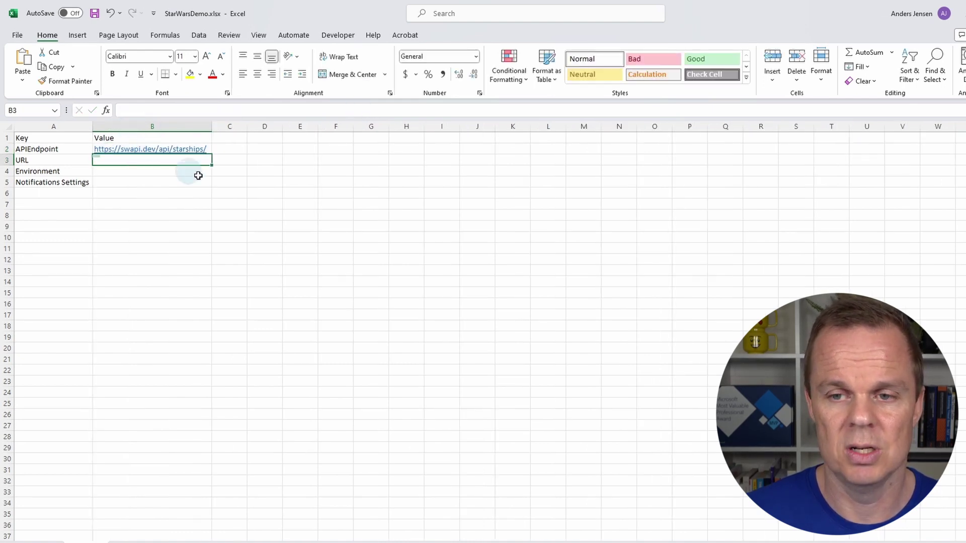
{"action": "right_click", "coordinate": [187, 151]}
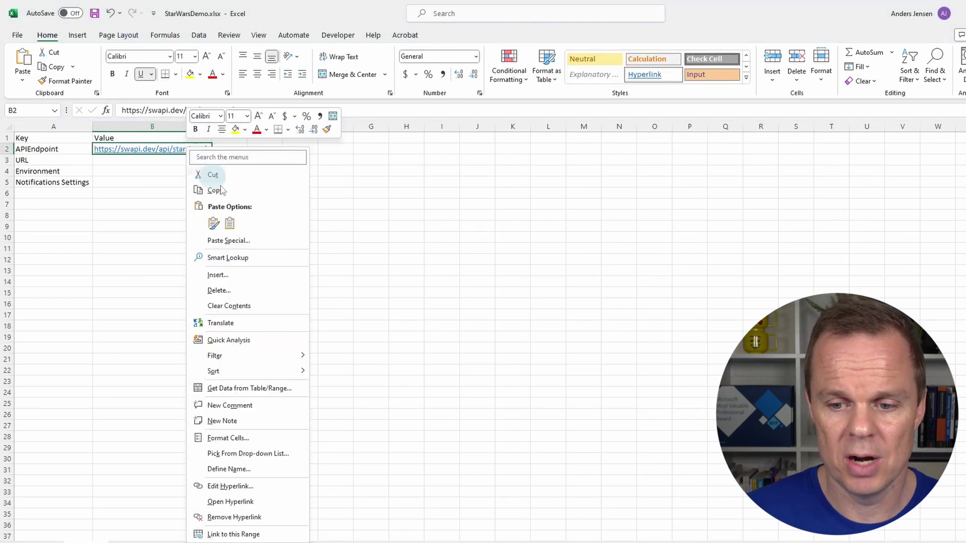
{"action": "left_click", "coordinate": [263, 517]}
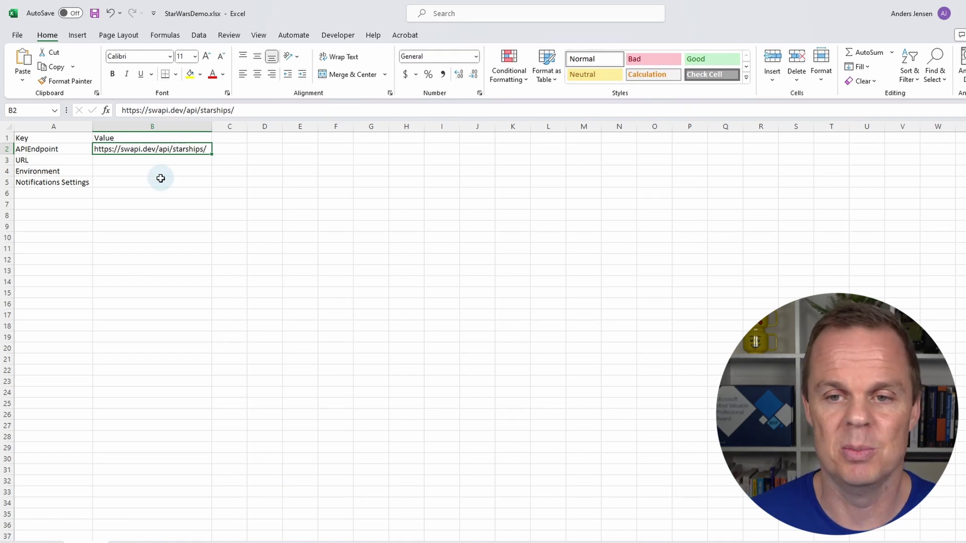
- Enter the website URL in B3 and convert it to plain text
{"action": "left_click", "coordinate": [163, 158]}
{"action": "type", "text": "http"}
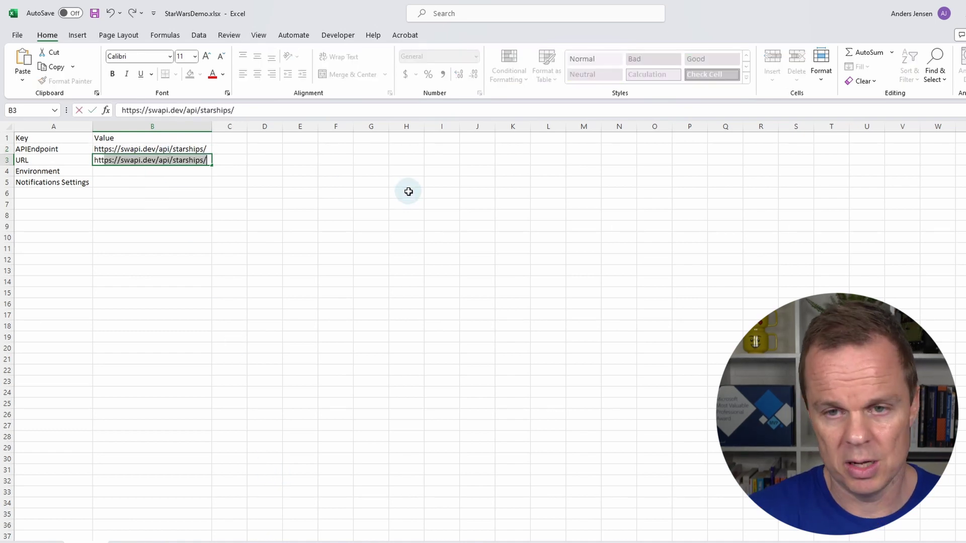
{"action": "type", "text": "s://andersjensen.org"}
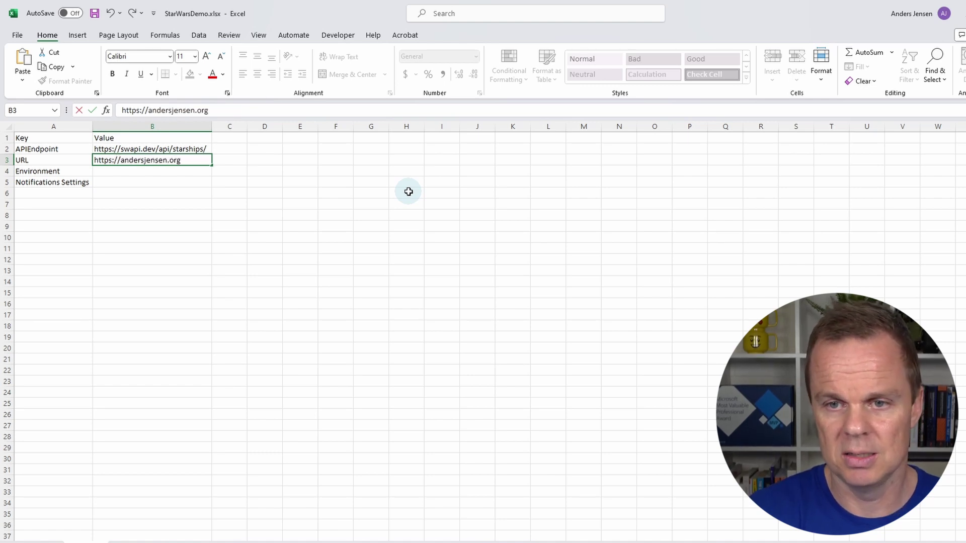
{"action": "key", "text": "Return"}
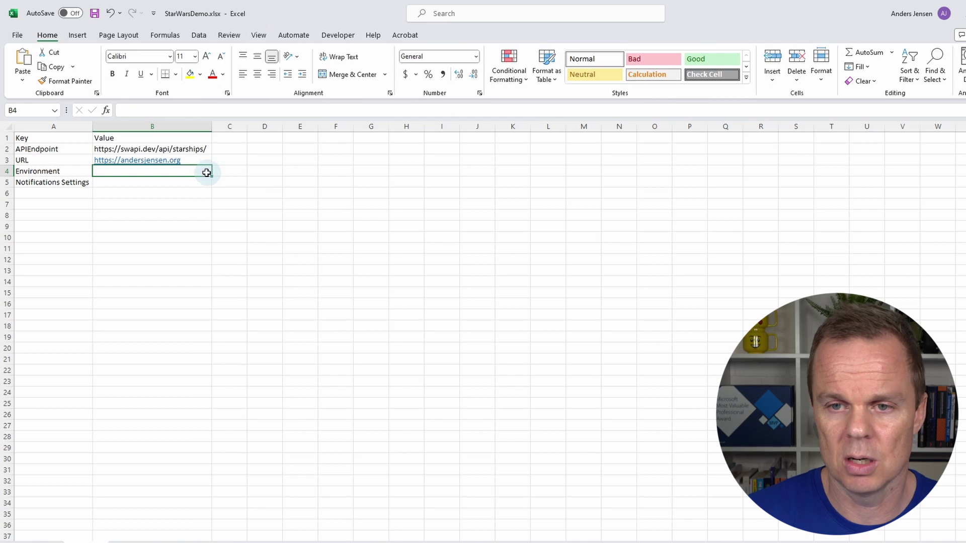
{"action": "right_click", "coordinate": [181, 163]}
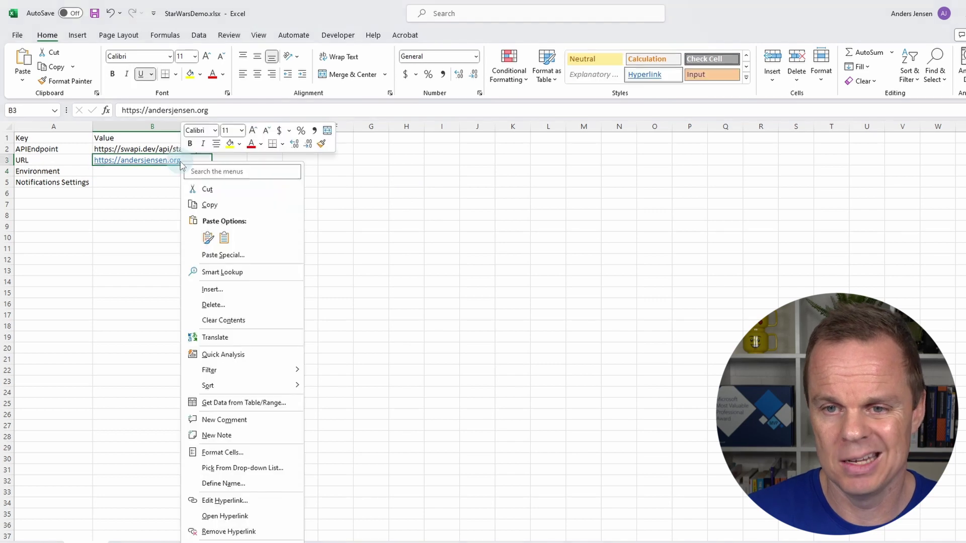
{"action": "left_click", "coordinate": [244, 531]}
- Enter Testing in B4 and the notification e-mail in B5 as plain text, then save
{"action": "left_click", "coordinate": [153, 169]}
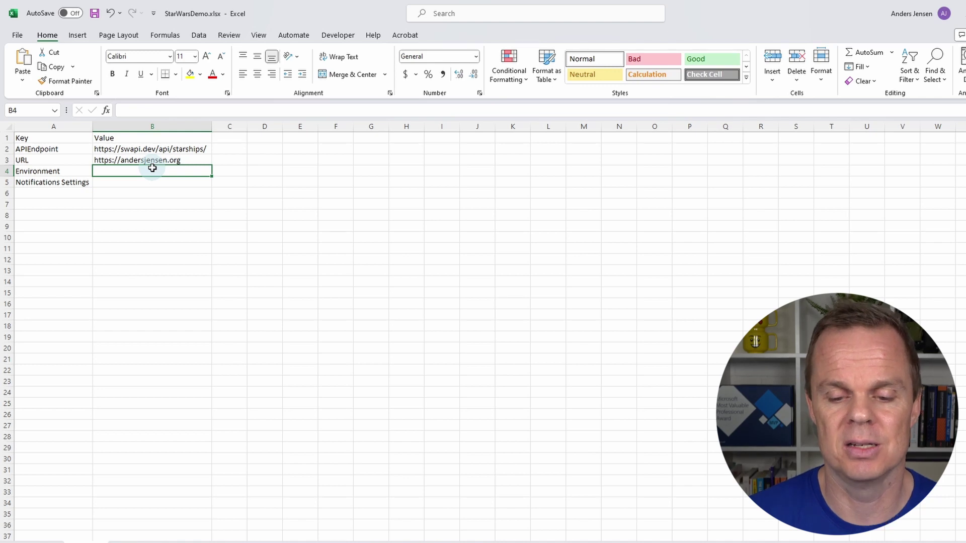
{"action": "type", "text": "Testing"}
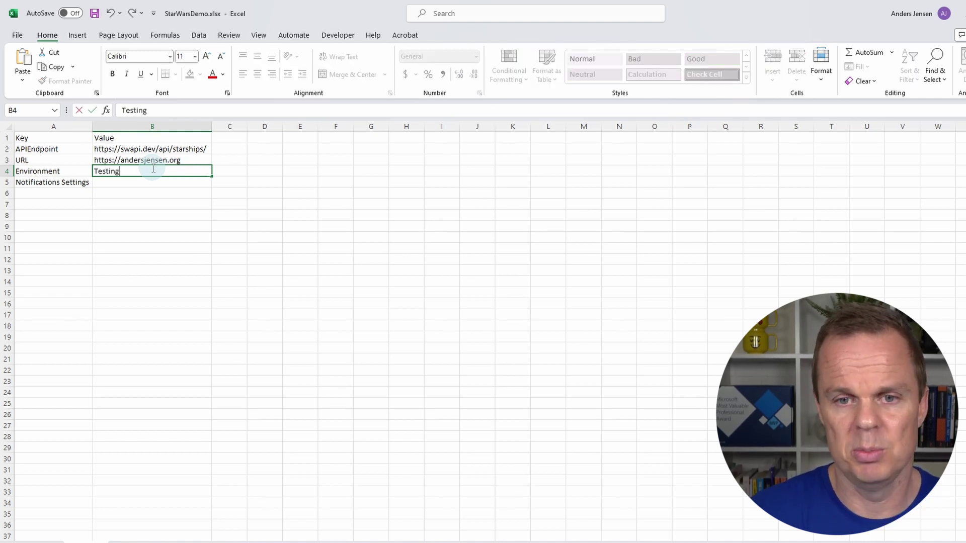
{"action": "key", "text": "Return"}
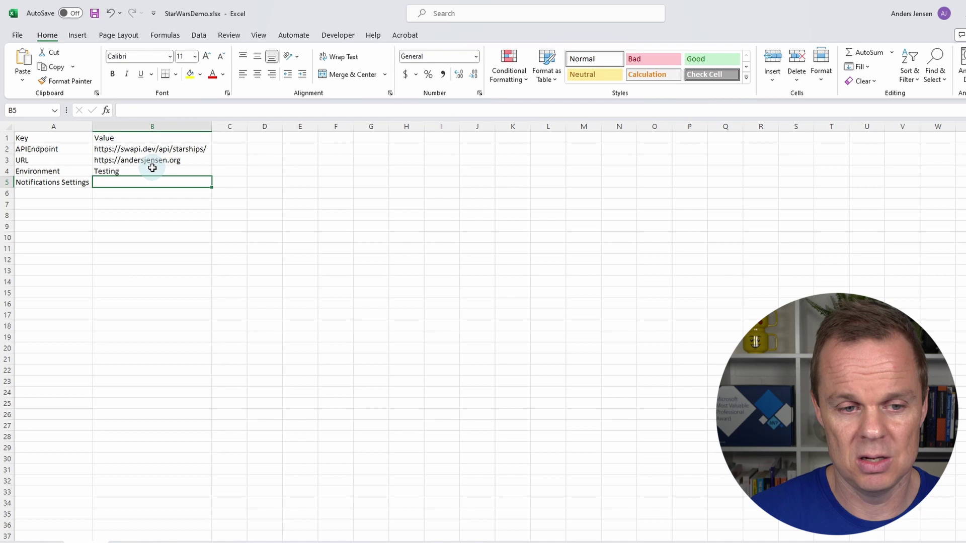
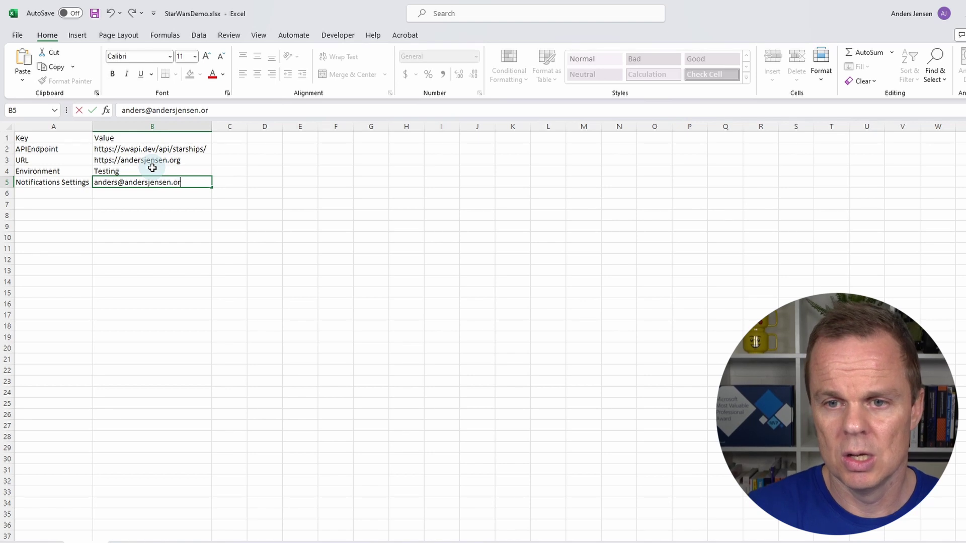
{"action": "key", "text": "Return"}
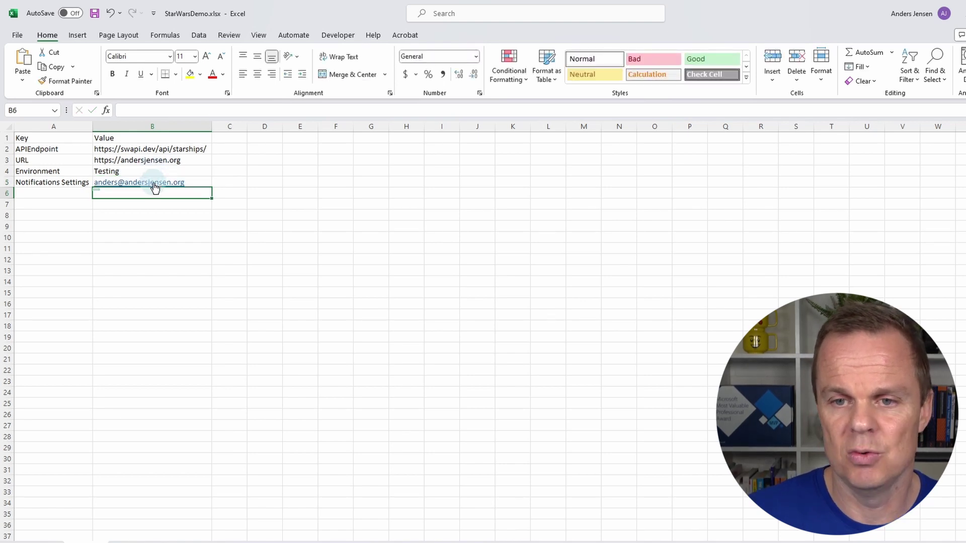
{"action": "right_click", "coordinate": [153, 184]}
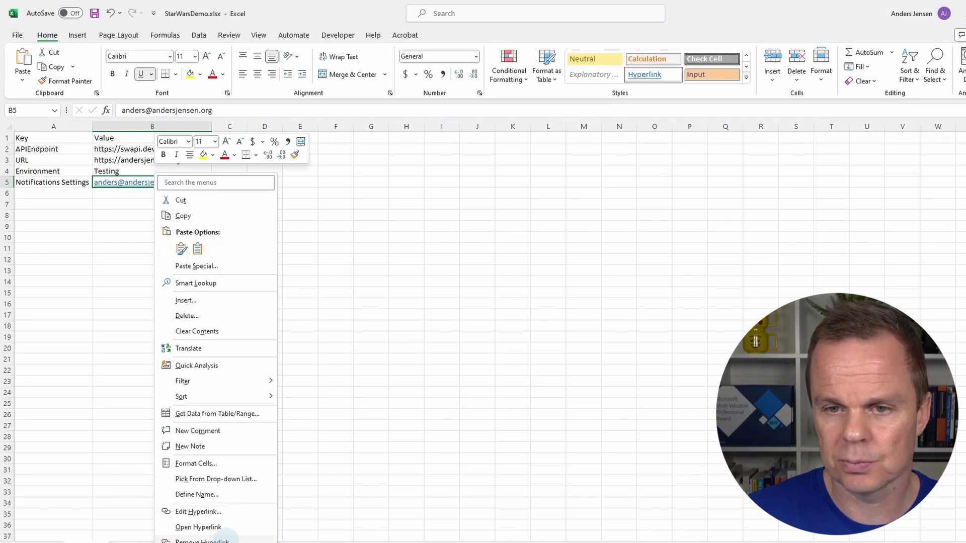
{"action": "left_click", "coordinate": [227, 540]}
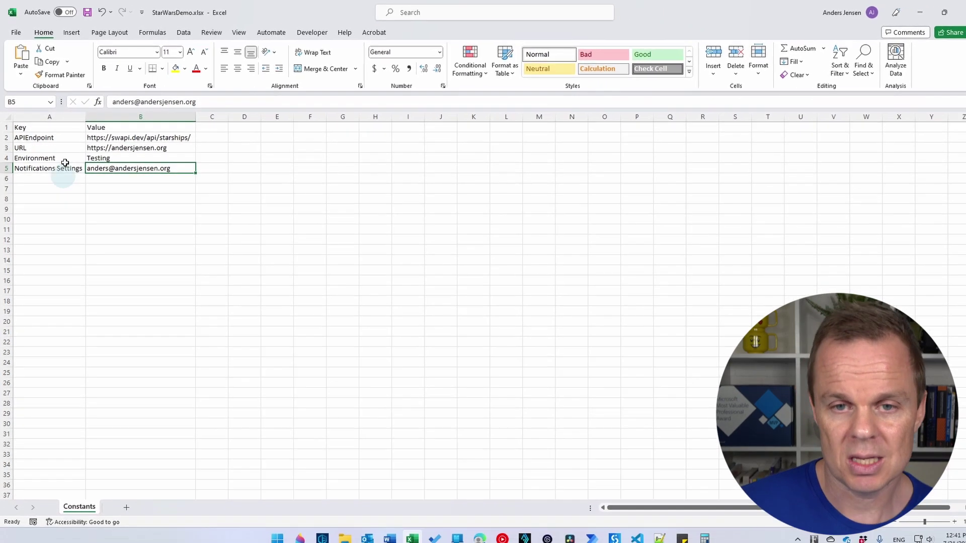
{"action": "left_click", "coordinate": [89, 13]}
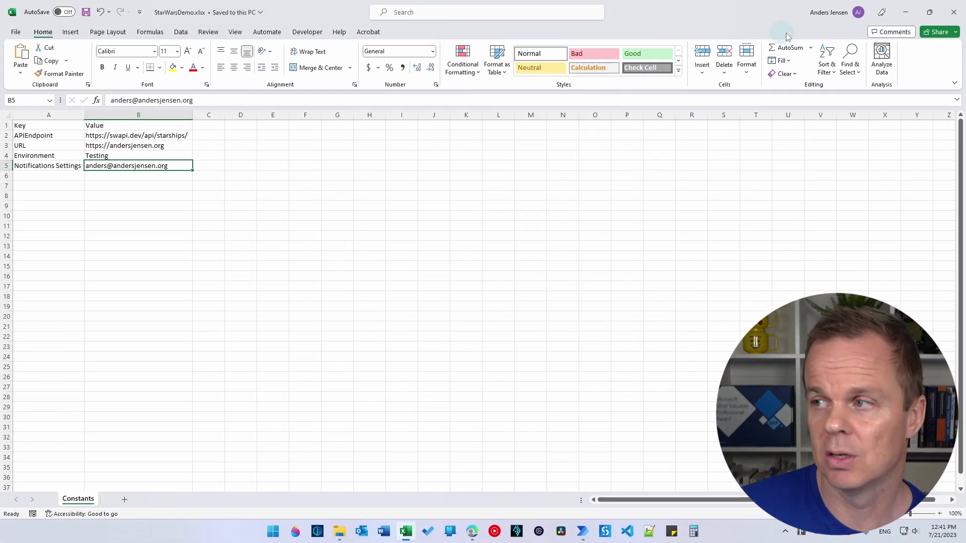
- Close the workbook and return to the Documents folder in File Explorer
{"action": "left_click", "coordinate": [954, 12]}
{"action": "left_click", "coordinate": [684, 261]}
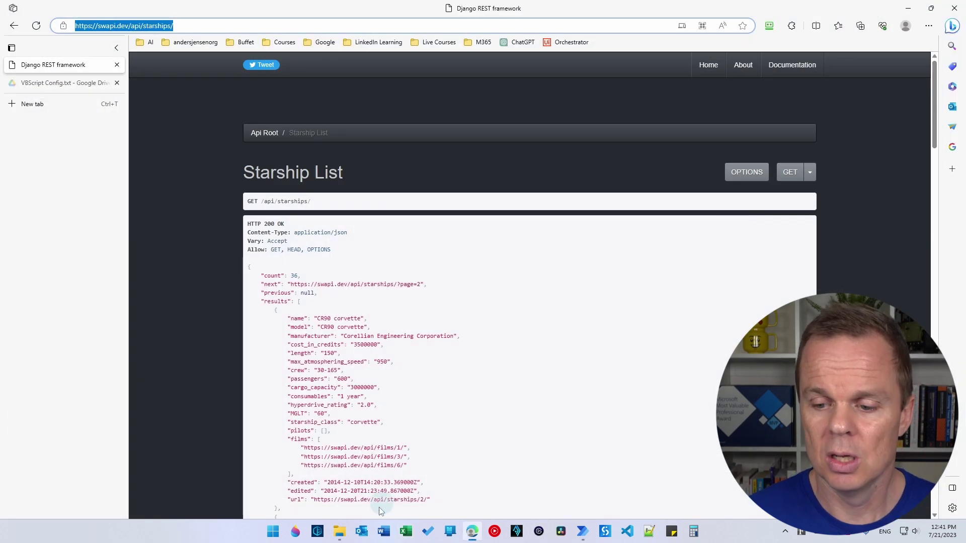
{"action": "left_click", "coordinate": [339, 531]}
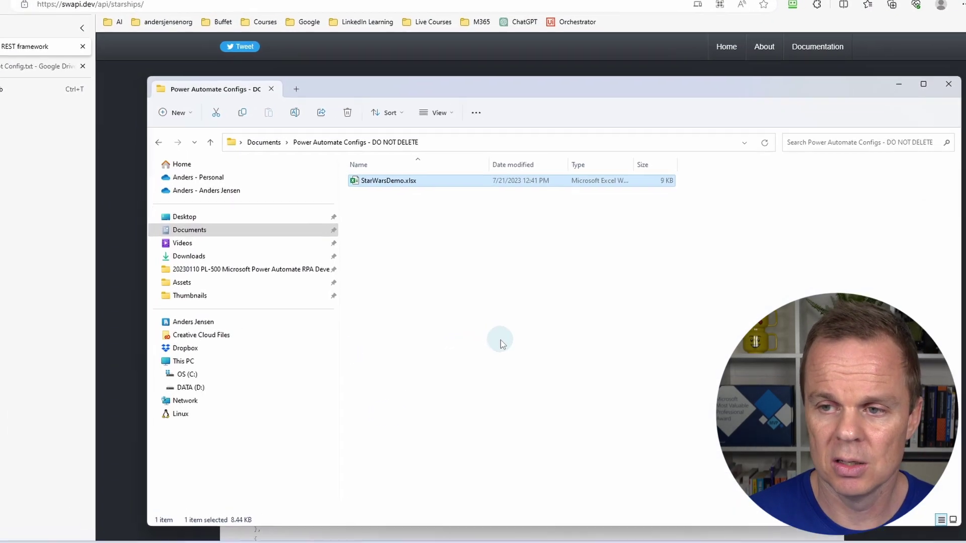
{"action": "key", "text": "alt+Up"}
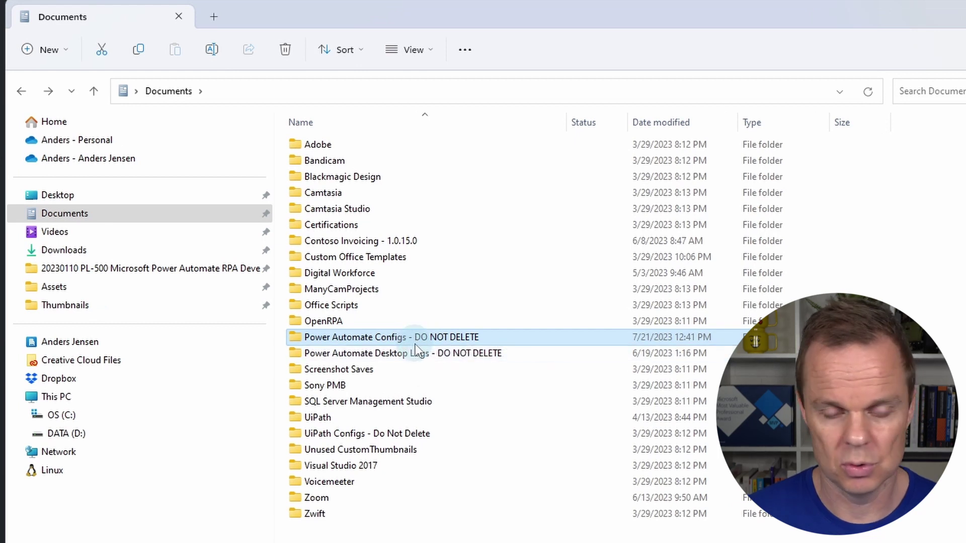
- Copy the full path of the Power Automate Configs - DO NOT DELETE folder
{"action": "right_click", "coordinate": [416, 336]}
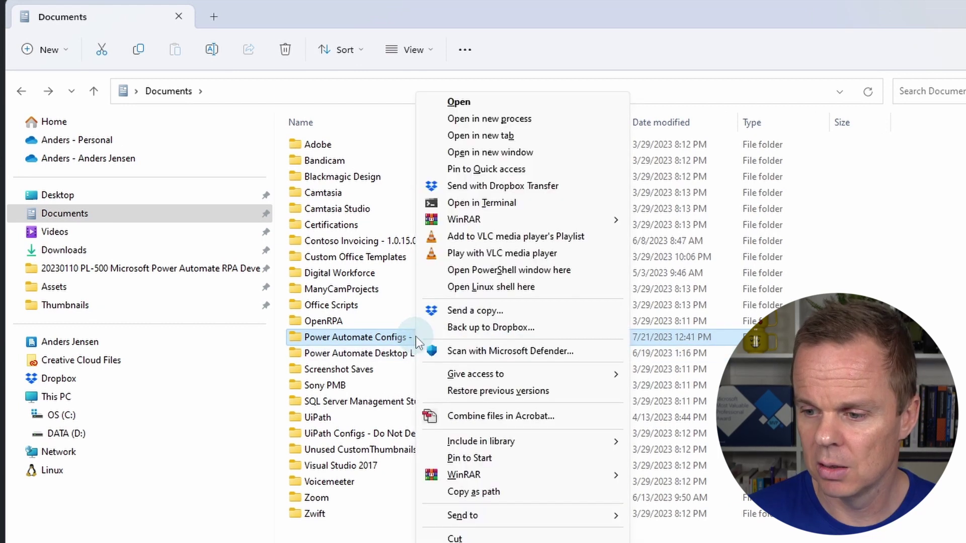
{"action": "left_click", "coordinate": [474, 494]}
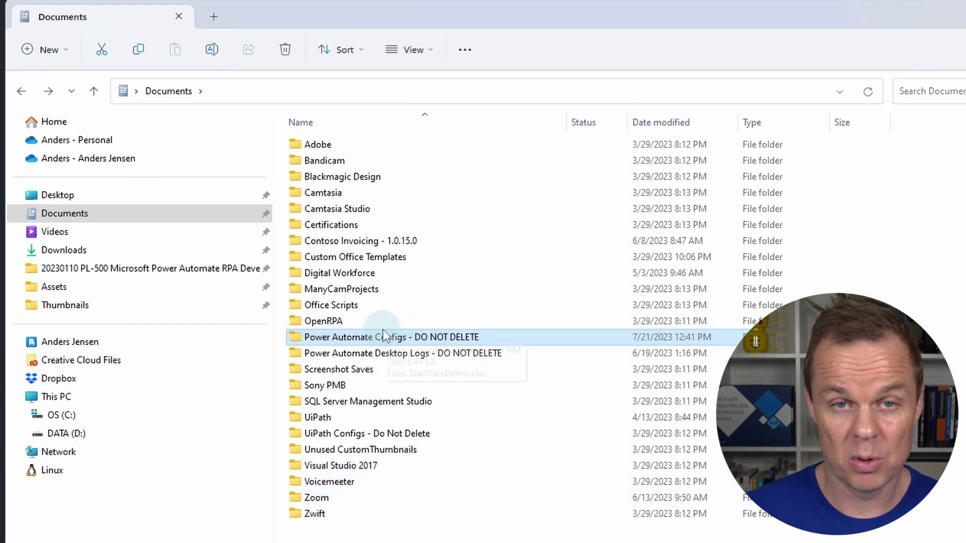
{"action": "mouse_move", "coordinate": [383, 330]}
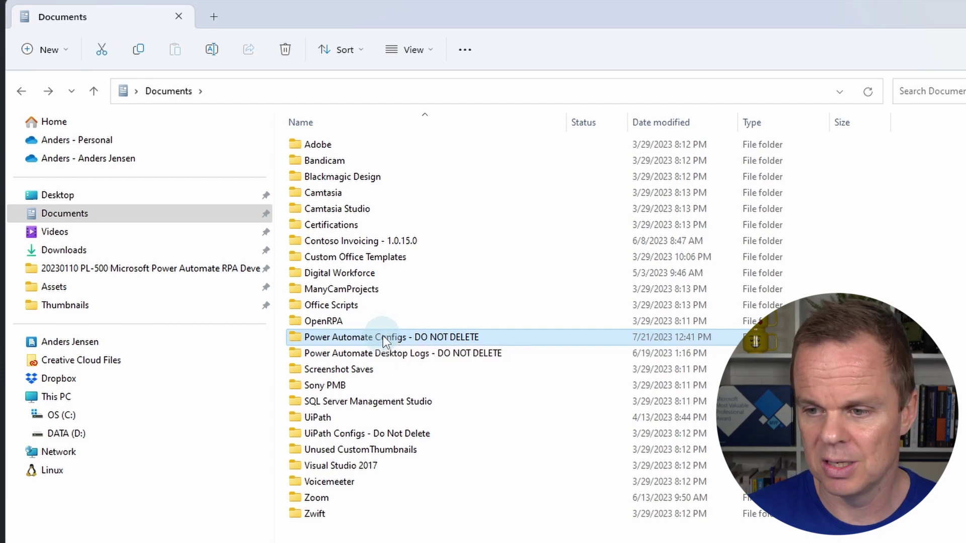
{"action": "right_click", "coordinate": [383, 336]}
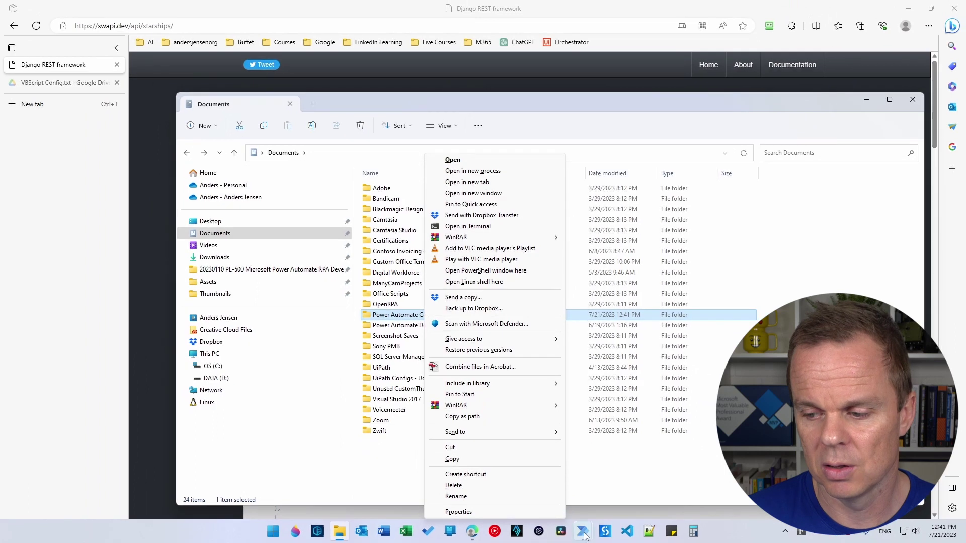
- Add a Set variable step to Main assigning WorkflowName the value StarWarsDemo
{"action": "left_click", "coordinate": [583, 533]}
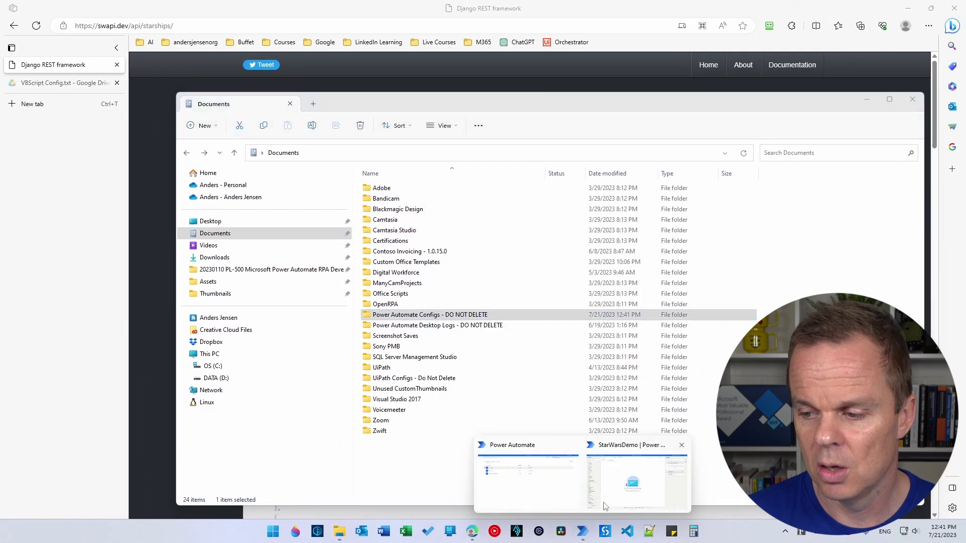
{"action": "left_click", "coordinate": [640, 503]}
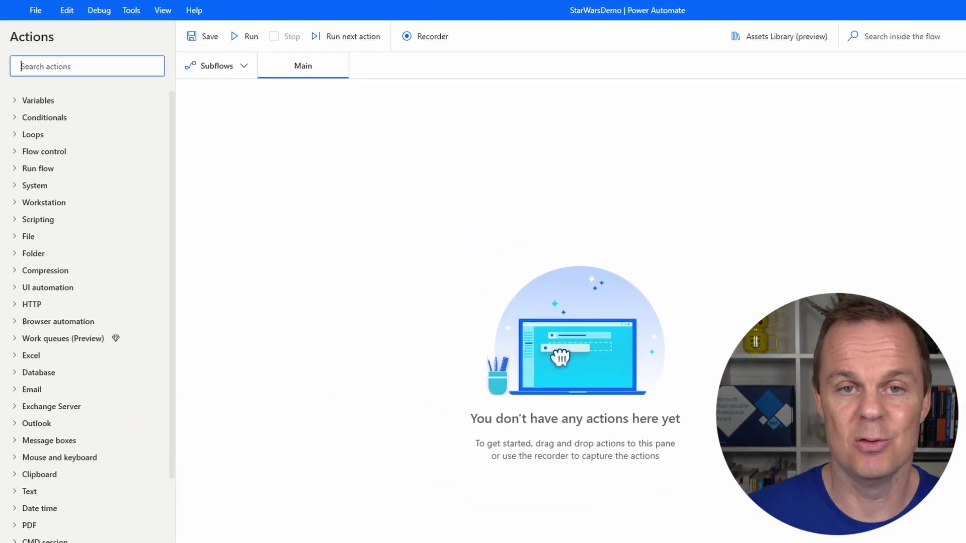
{"action": "type", "text": "set"}
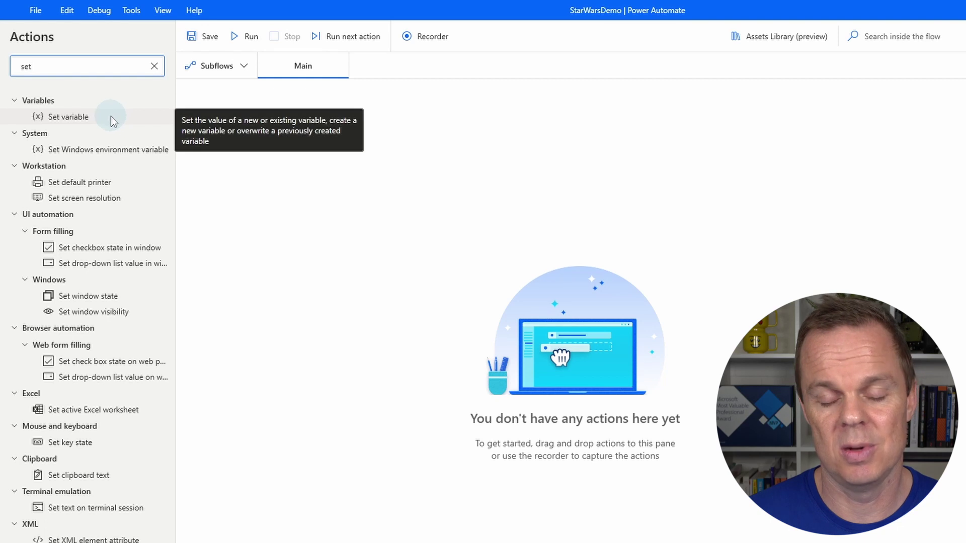
{"action": "left_click_drag", "start_coordinate": [78, 122], "coordinate": [475, 214]}
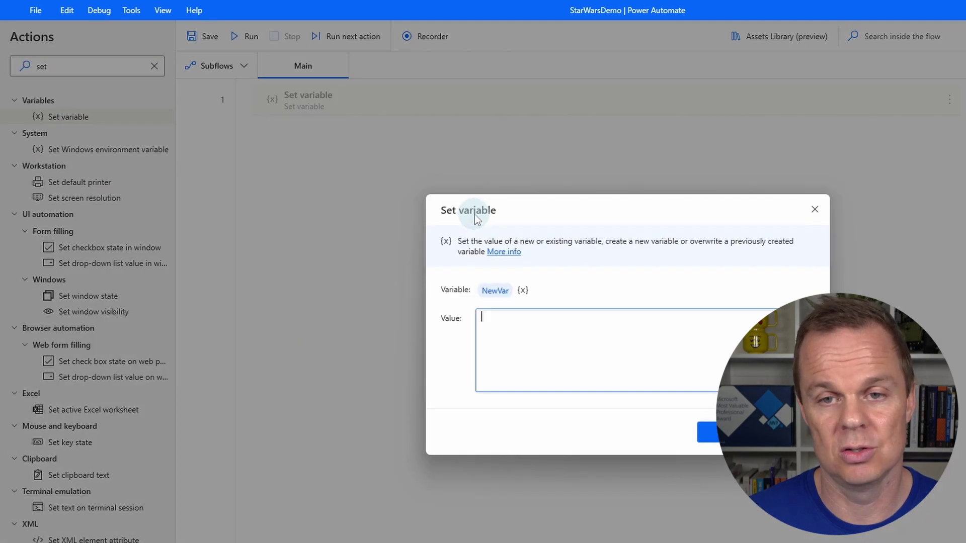
{"action": "left_click", "coordinate": [499, 290]}
{"action": "type", "text": "Work"}
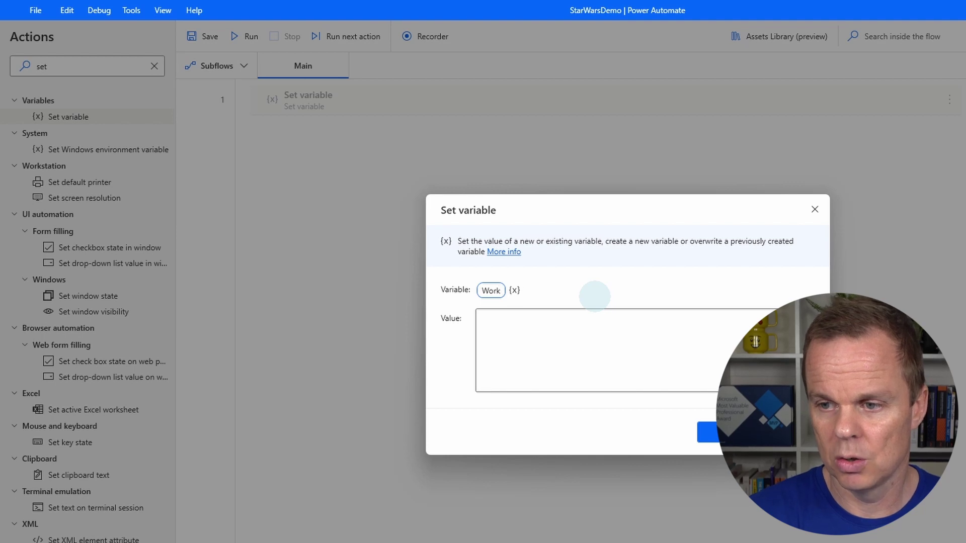
{"action": "type", "text": "flowName"}
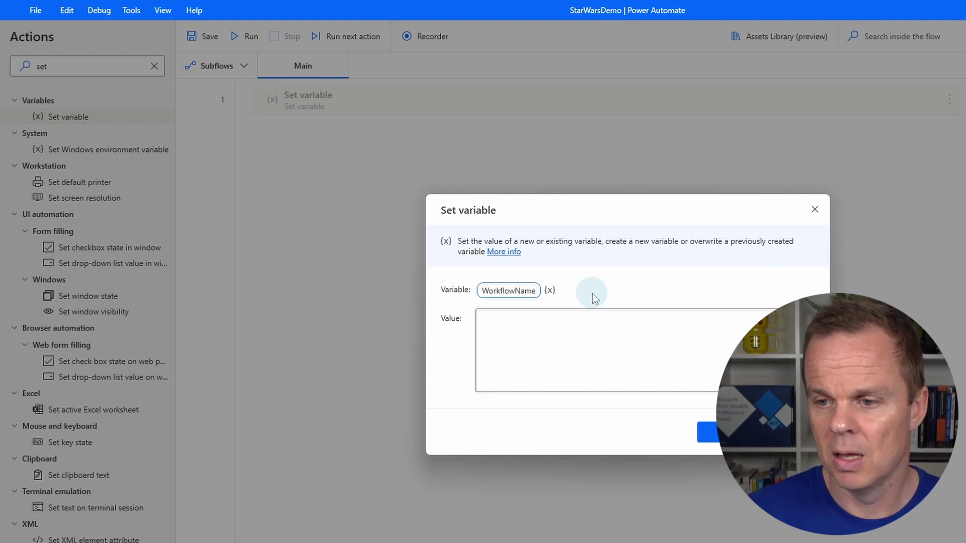
{"action": "left_click", "coordinate": [596, 318]}
{"action": "type", "text": "StarWarsDemo"}
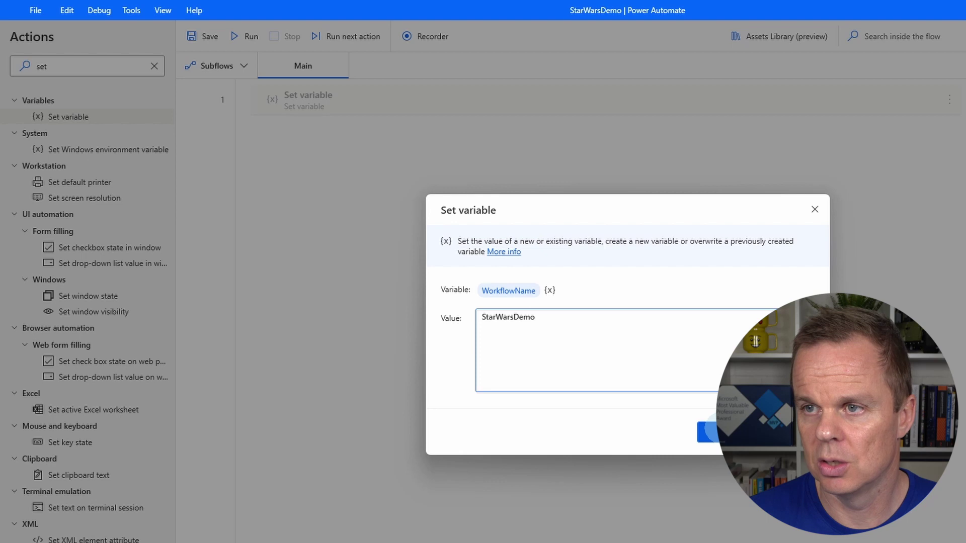
{"action": "left_click", "coordinate": [714, 432]}
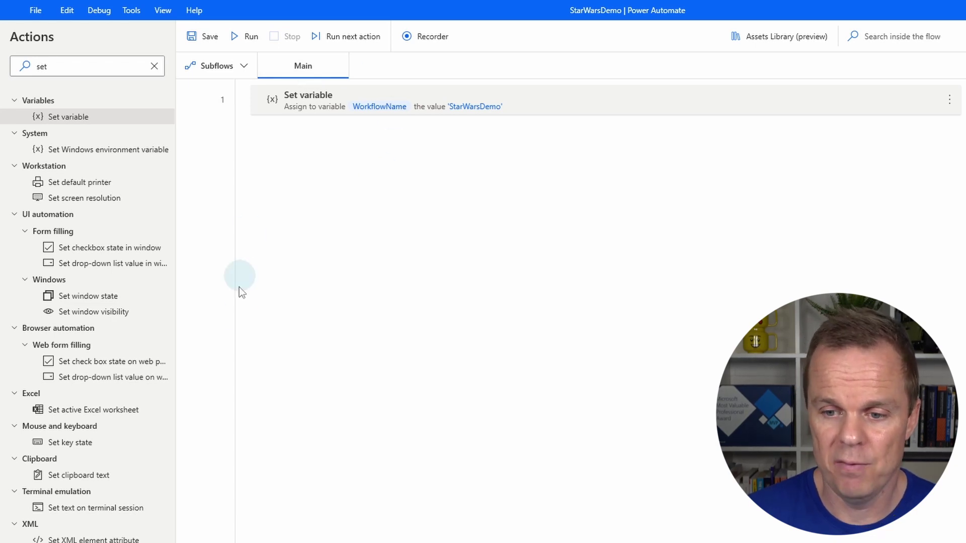
- Create an empty subflow called 'Config' alongside Main
{"action": "left_click", "coordinate": [380, 212]}
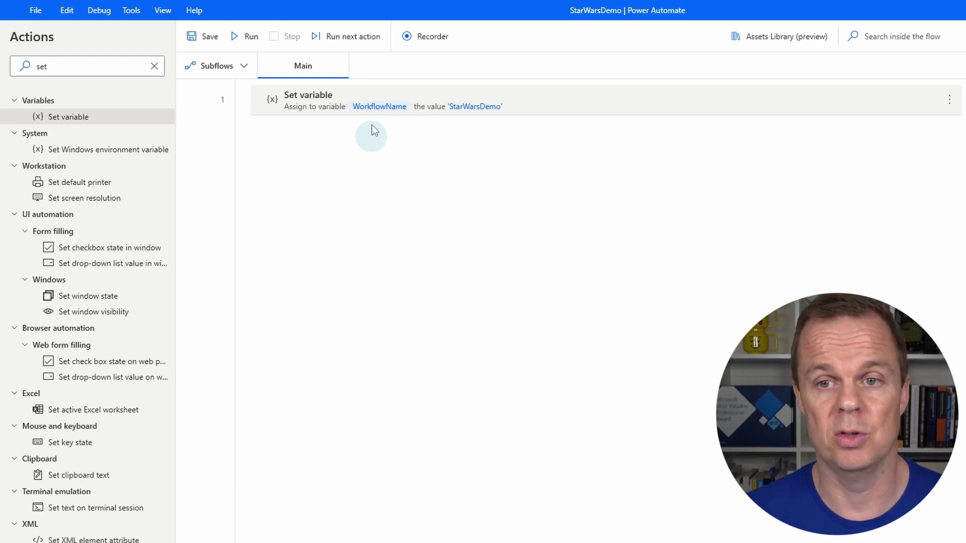
{"action": "left_click", "coordinate": [245, 70]}
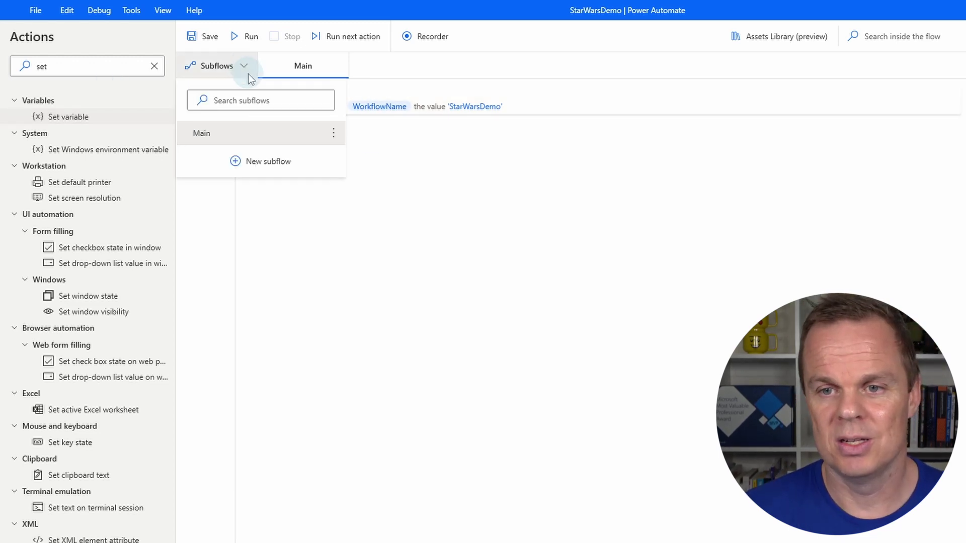
{"action": "left_click", "coordinate": [272, 163]}
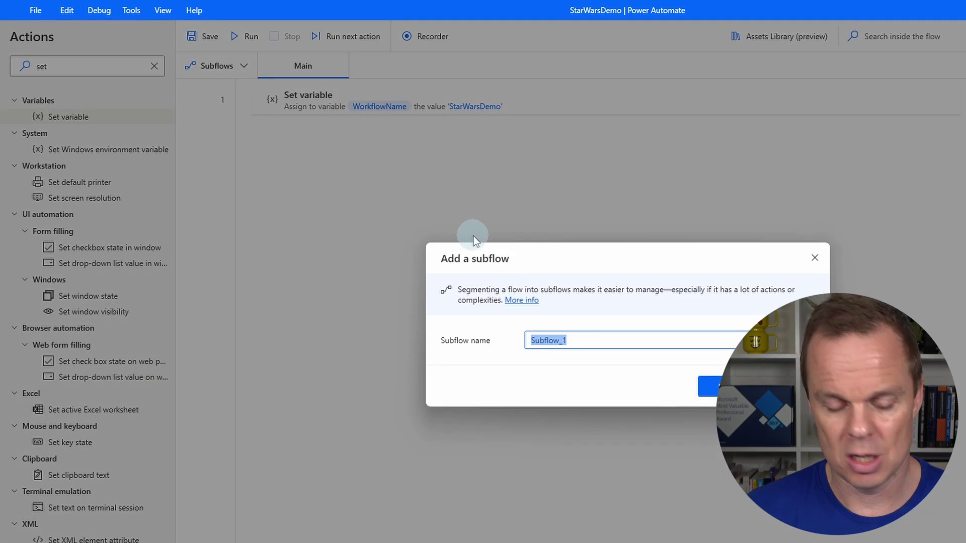
{"action": "type", "text": "Config"}
{"action": "key", "text": "Return"}
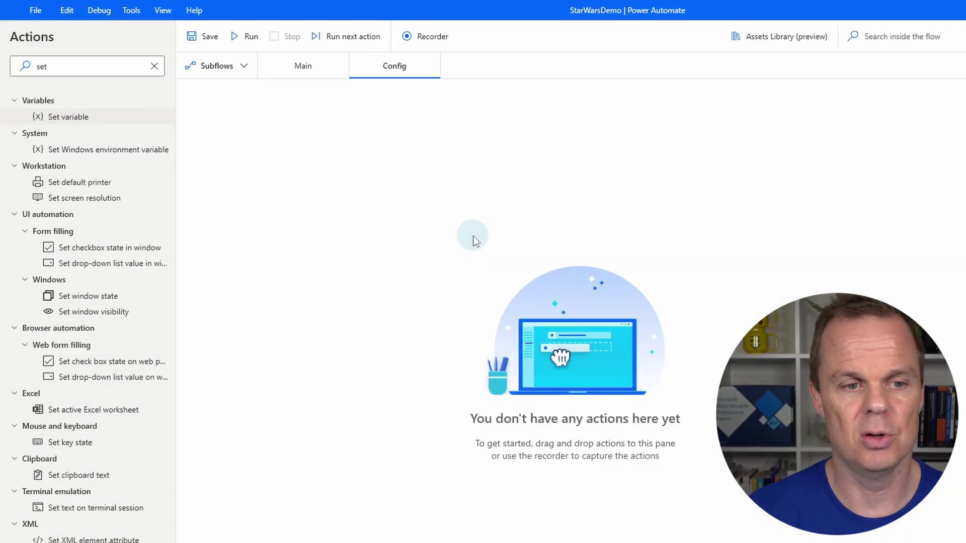
- Add a Set variable step in Config setting ConfigPath to the pasted Configs folder path, quotes removed
{"action": "left_click", "coordinate": [167, 112]}
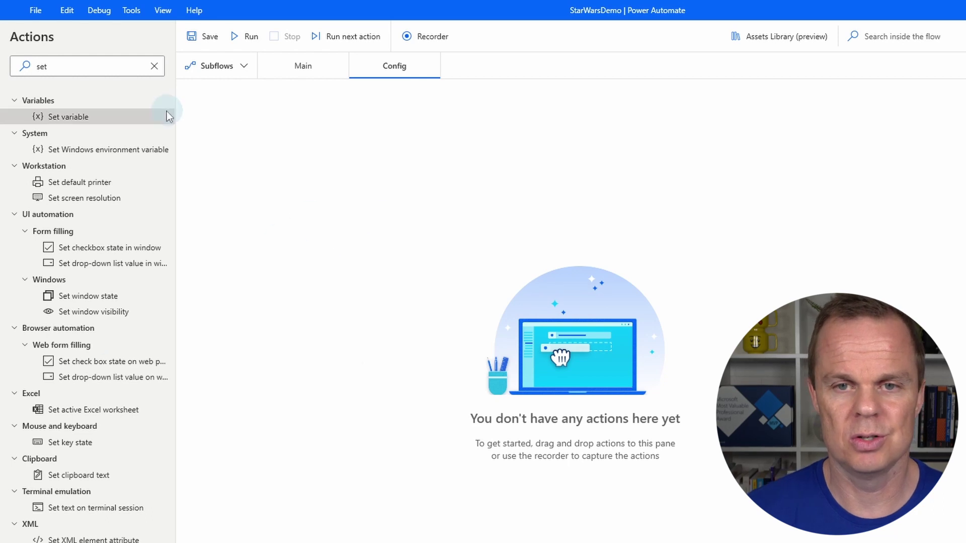
{"action": "left_click_drag", "start_coordinate": [74, 119], "coordinate": [484, 164]}
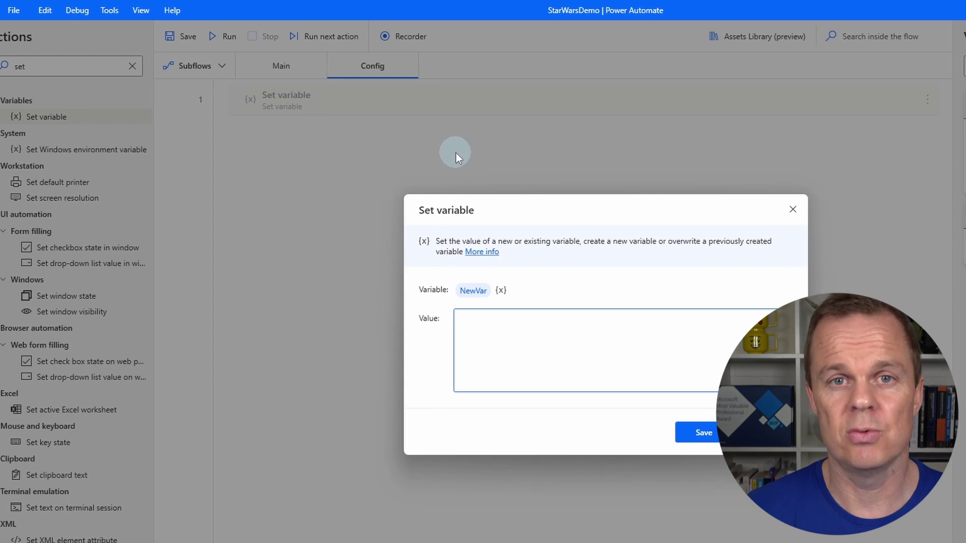
{"action": "left_click", "coordinate": [450, 290]}
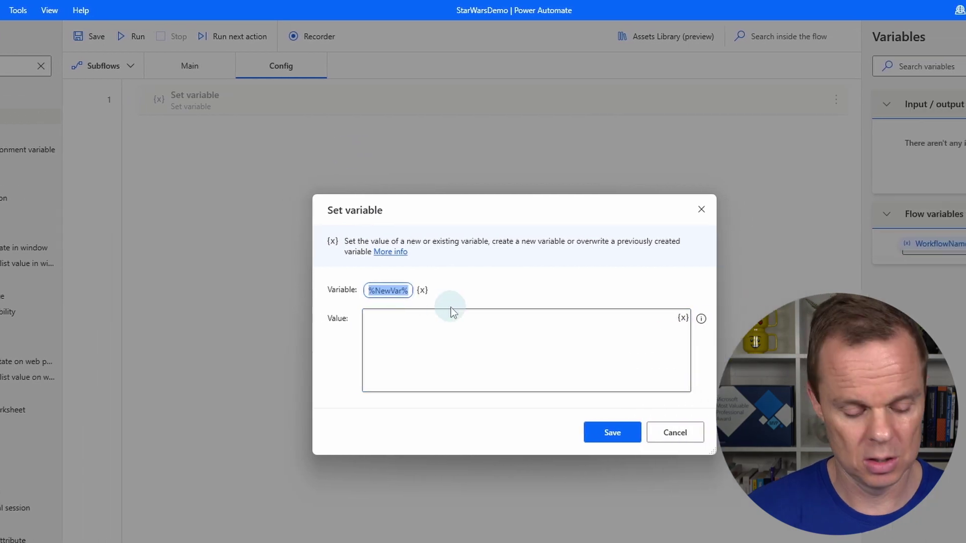
{"action": "type", "text": "ConfigPath"}
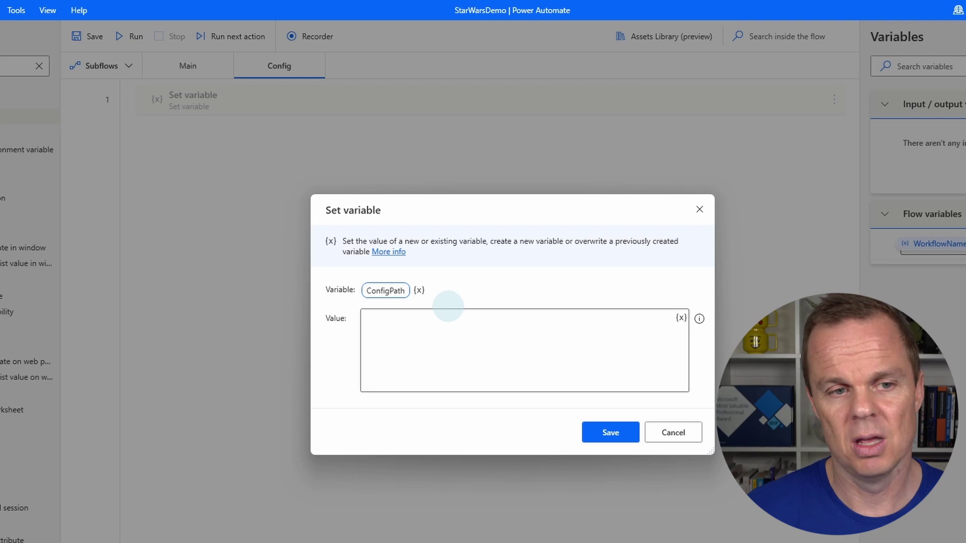
{"action": "left_click", "coordinate": [449, 348]}
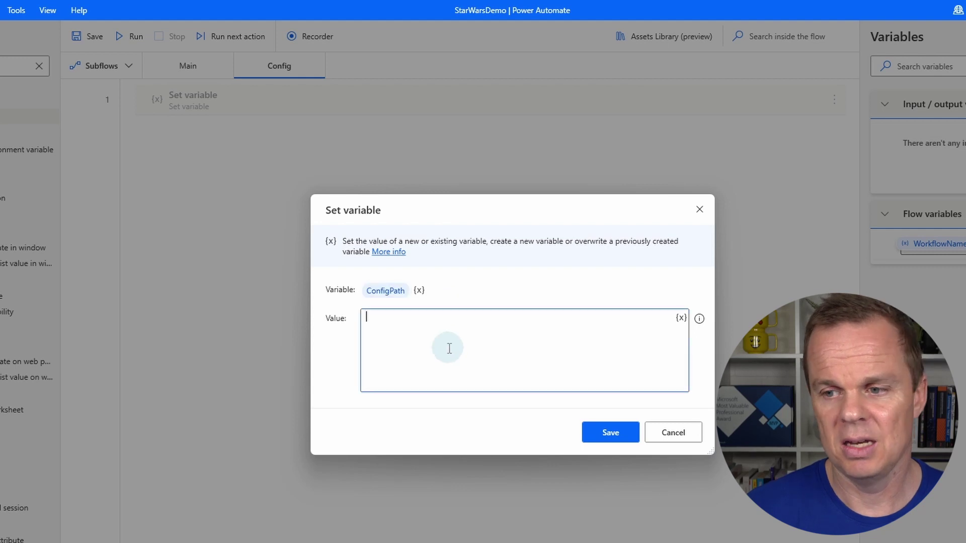
{"action": "key", "text": "ctrl+v"}
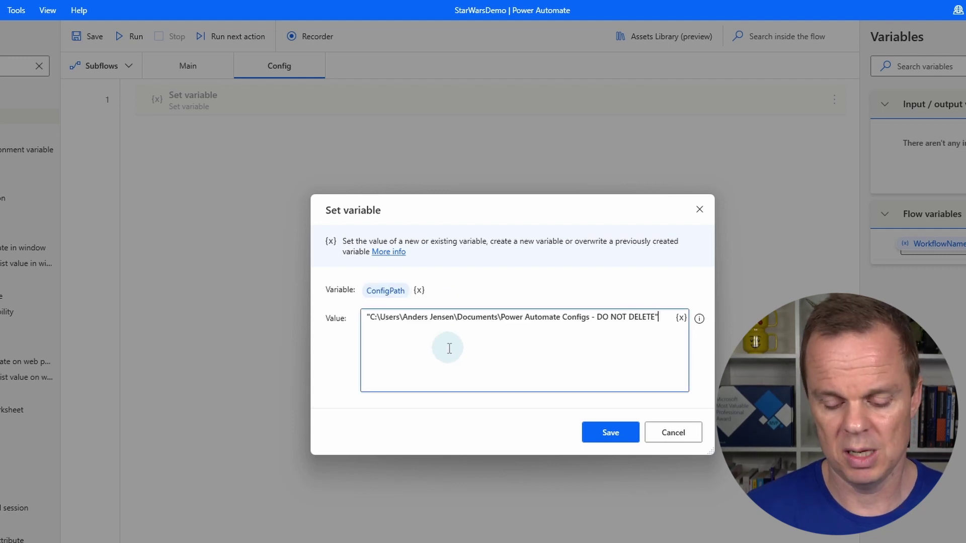
{"action": "key", "text": "BackSpace"}
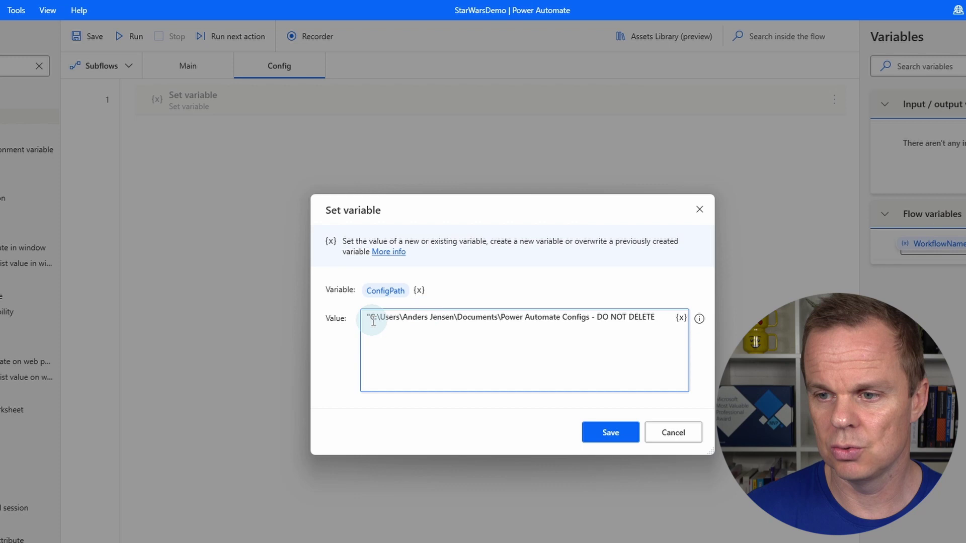
{"action": "key", "text": "BackSpace"}
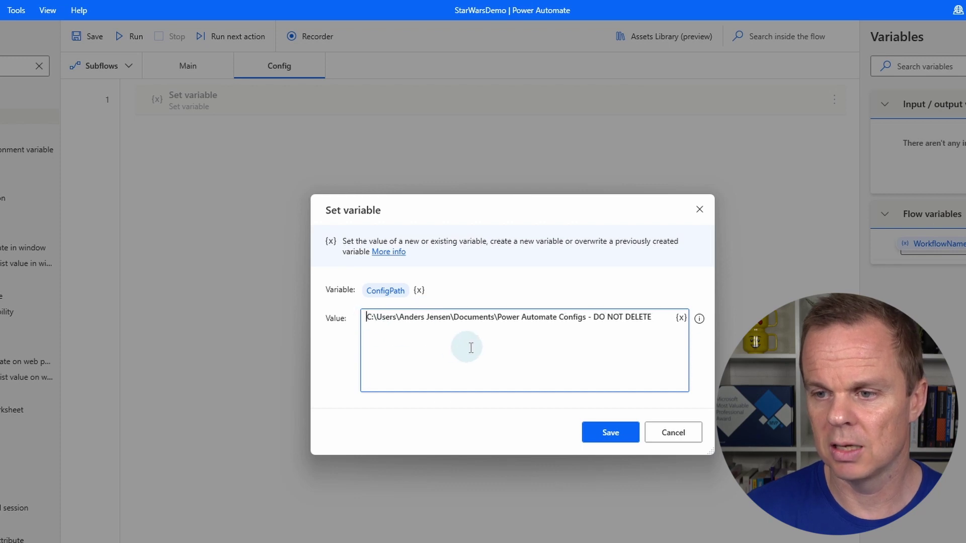
{"action": "left_click", "coordinate": [605, 433]}
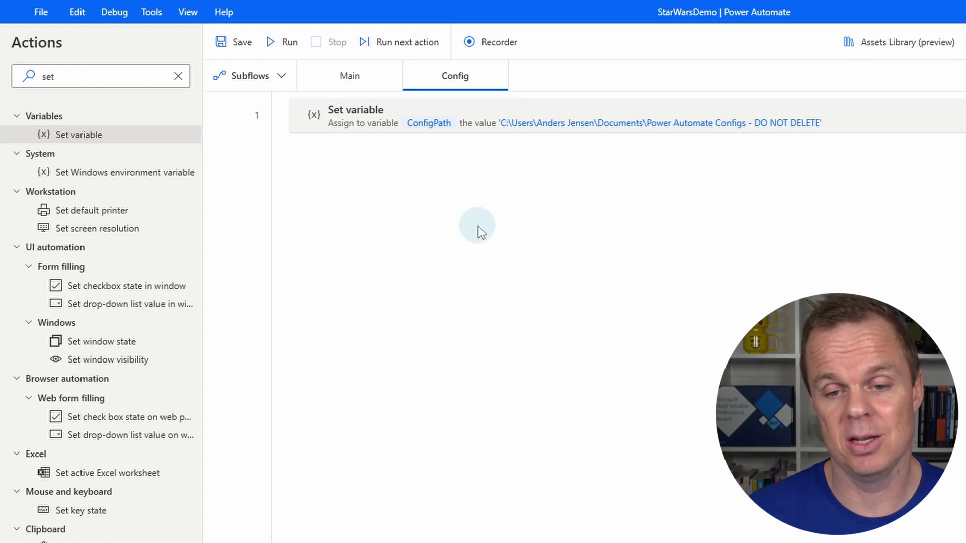
- Search actions for 'run' and add Run VBScript as step 2 of the Config subflow
{"action": "left_click", "coordinate": [121, 80]}
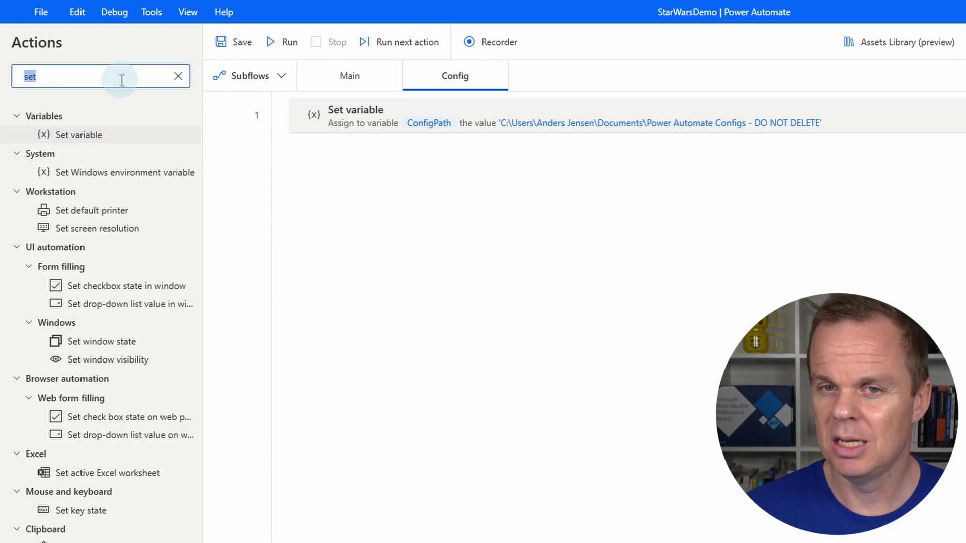
{"action": "type", "text": "run"}
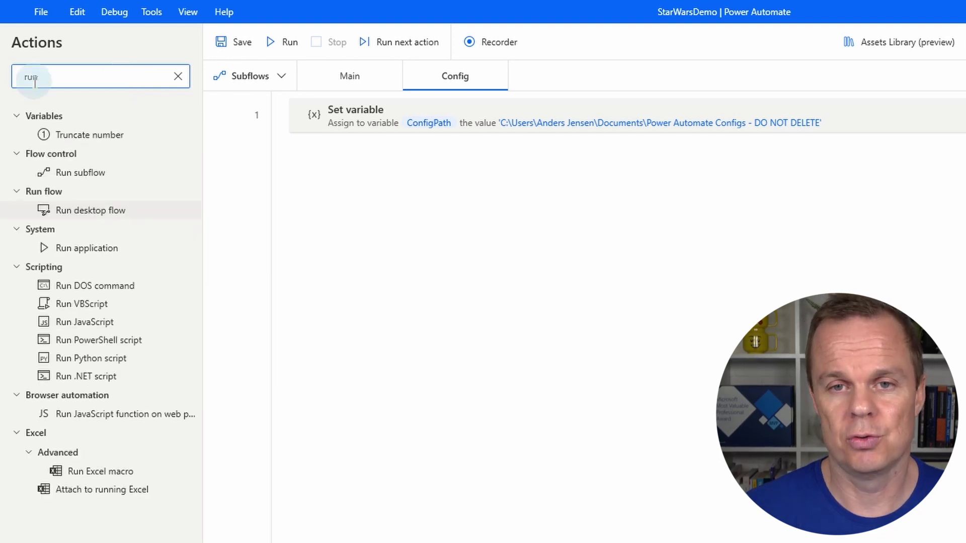
{"action": "left_click_drag", "start_coordinate": [98, 305], "coordinate": [506, 248]}
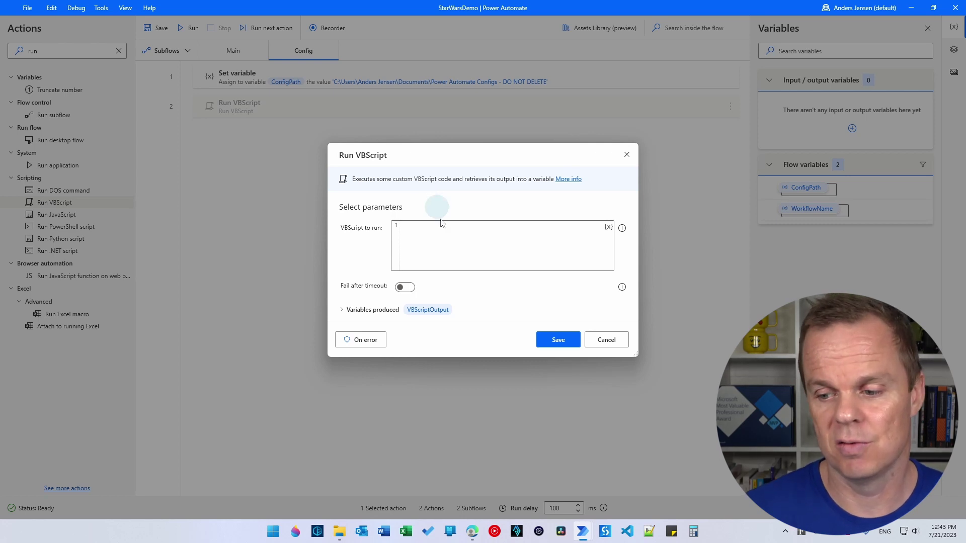
- Copy the whole VBScript Config.txt script from Google Drive and return to the StarWarsDemo editor
{"action": "left_click", "coordinate": [473, 532]}
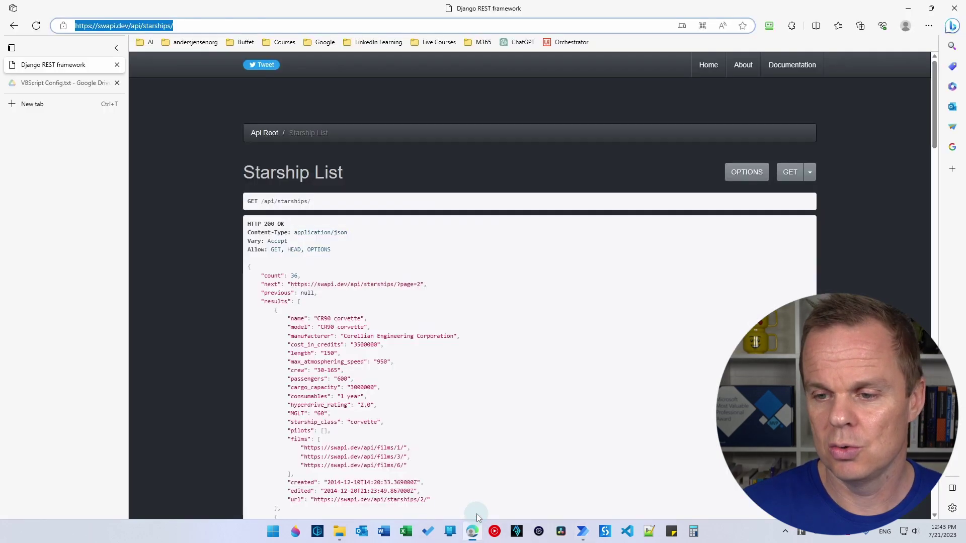
{"action": "left_click", "coordinate": [57, 82]}
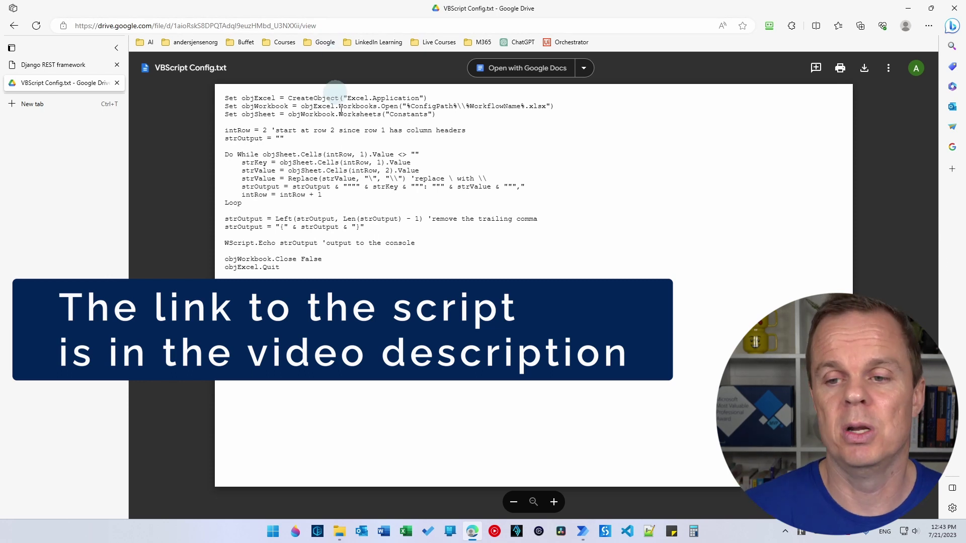
{"action": "left_click_drag", "start_coordinate": [280, 268], "coordinate": [200, 108]}
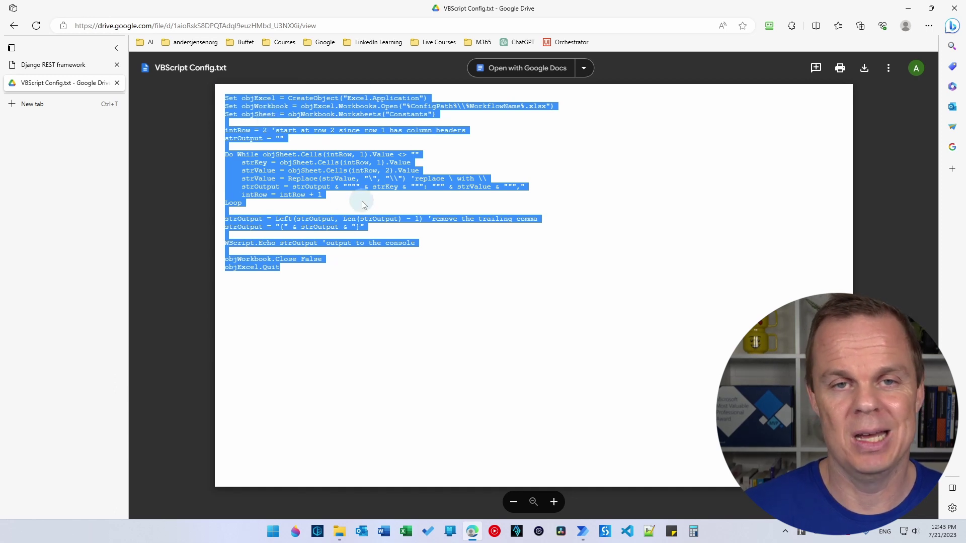
{"action": "left_click", "coordinate": [582, 531]}
- Paste the copied VBScript into the Run VBScript step's 'VBScript to run' field
{"action": "left_click", "coordinate": [628, 478]}
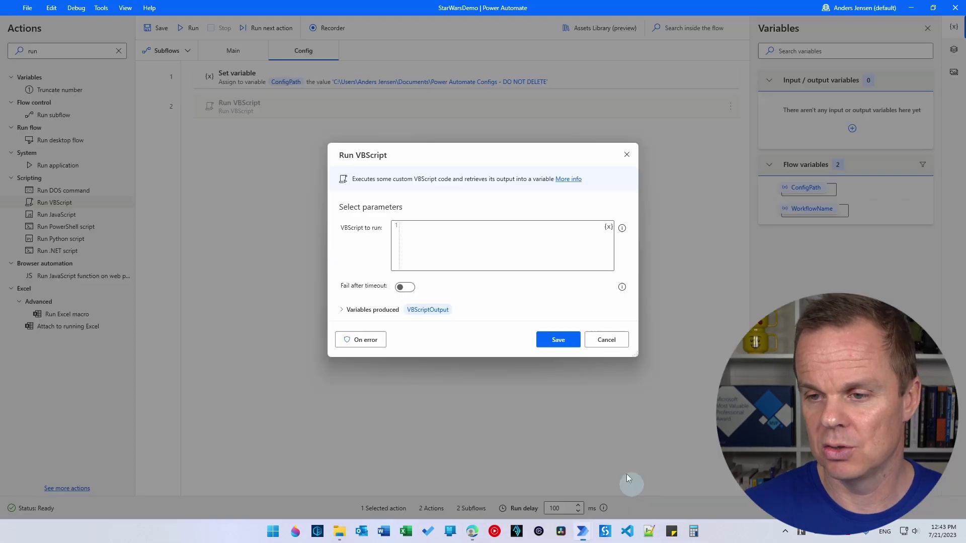
{"action": "left_click", "coordinate": [467, 242]}
{"action": "key", "text": "ctrl+v"}
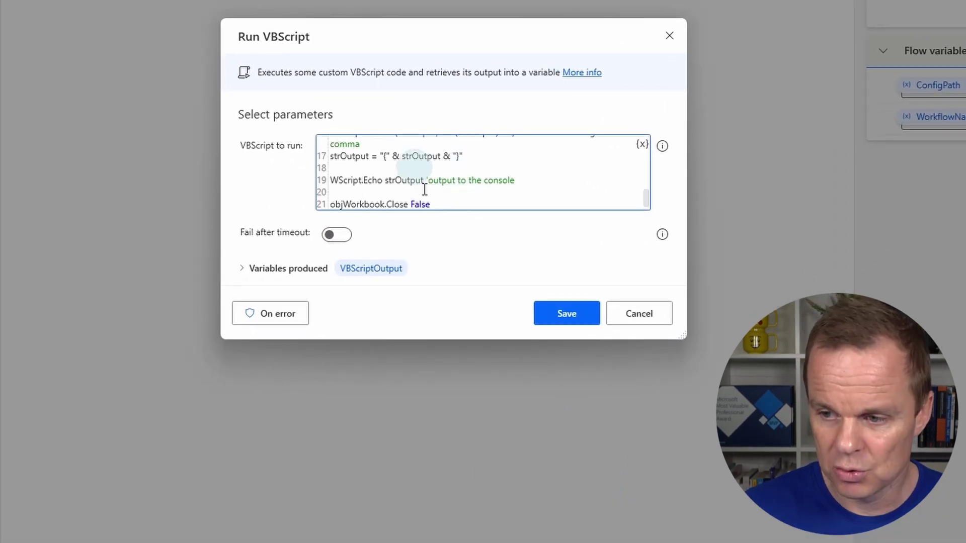
{"action": "left_click_drag", "start_coordinate": [675, 341], "coordinate": [699, 513]}
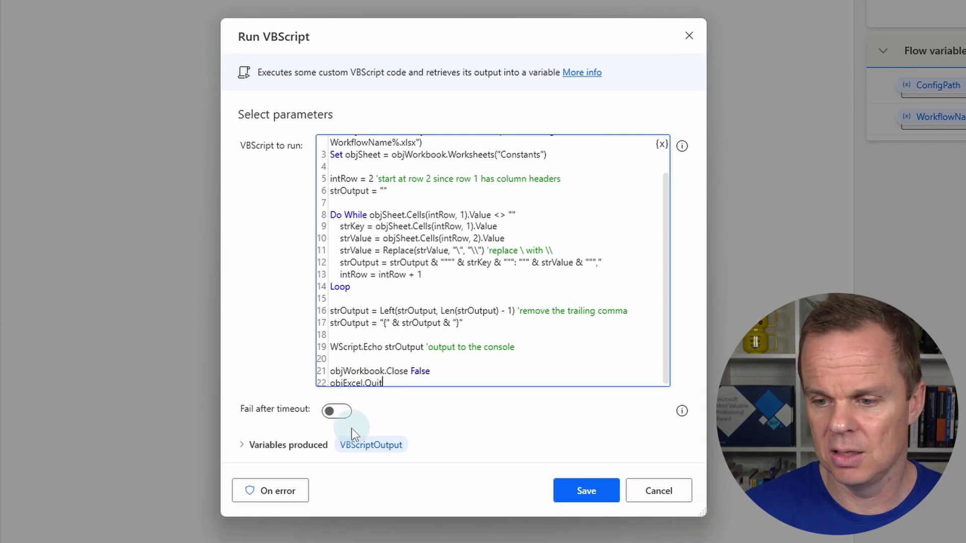
- Rename the step's output variable from VBScriptOutput to ConfigAsJson and save the step
{"action": "left_click", "coordinate": [369, 448]}
{"action": "left_click", "coordinate": [355, 382]}
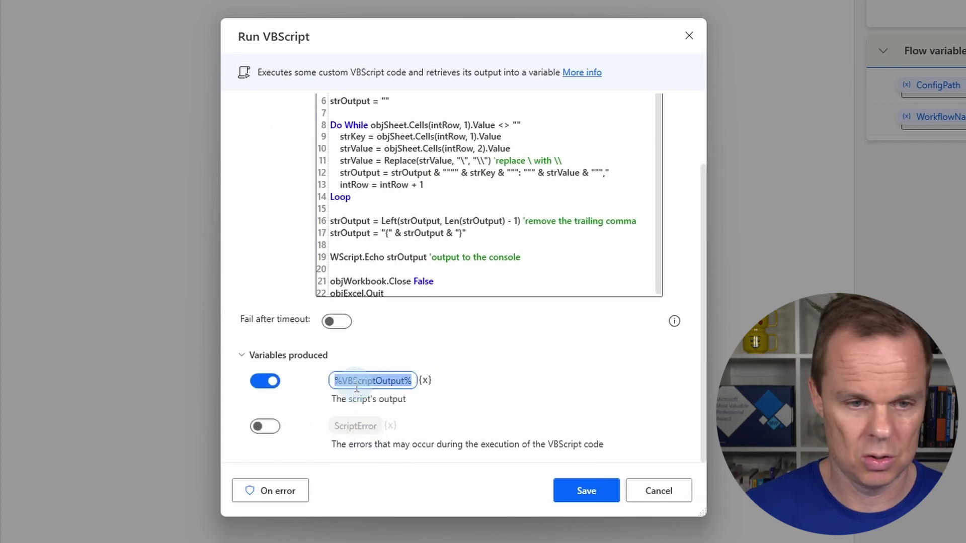
{"action": "type", "text": "ConfigAsJson"}
{"action": "key", "text": "Return"}
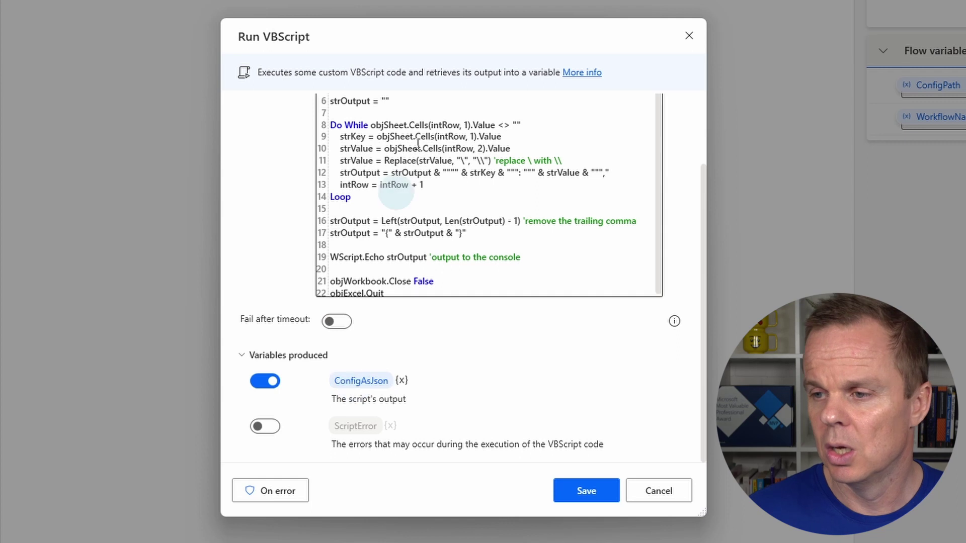
{"action": "scroll", "coordinate": [604, 151], "scroll_direction": "down", "scroll_amount": 3}
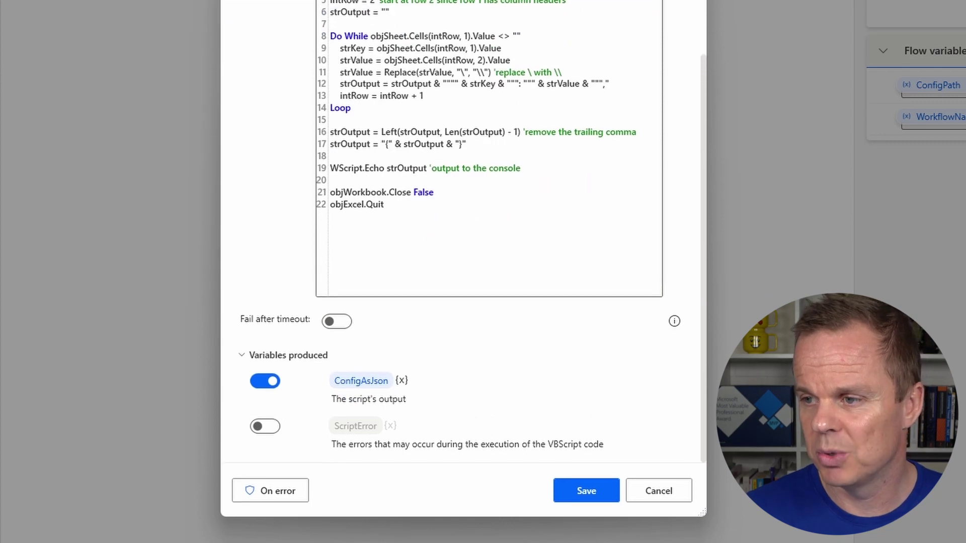
{"action": "left_click_drag", "start_coordinate": [703, 123], "coordinate": [698, 14]}
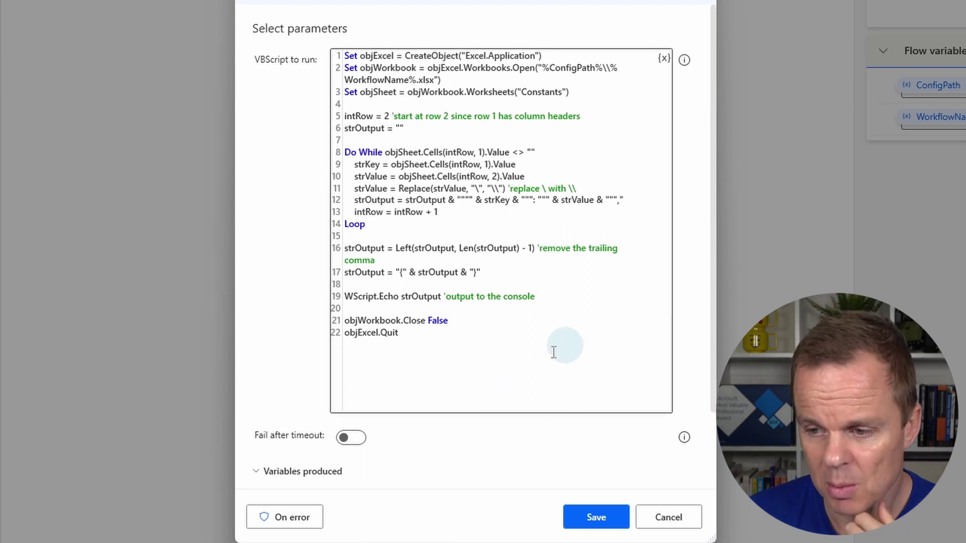
{"action": "scroll", "coordinate": [680, 381], "scroll_direction": "down", "scroll_amount": 2}
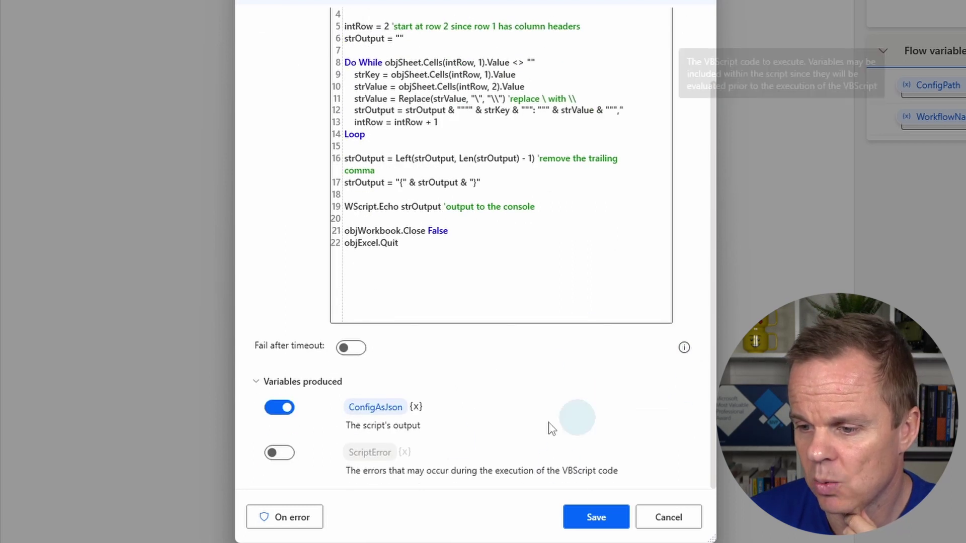
{"action": "left_click", "coordinate": [589, 516]}
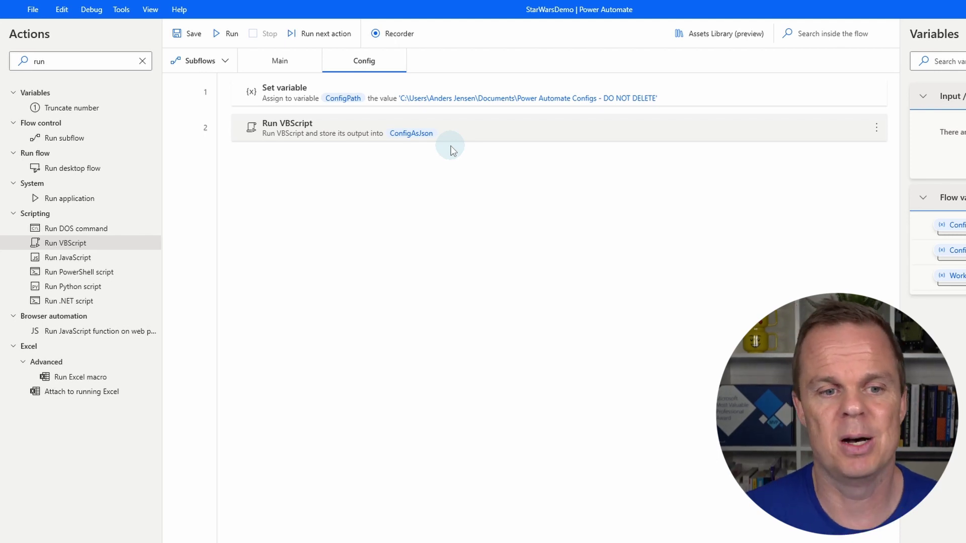
- Add a Convert JSON to custom object step after step 2 using %ConfigAsJson% as input
{"action": "double_click", "coordinate": [99, 60]}
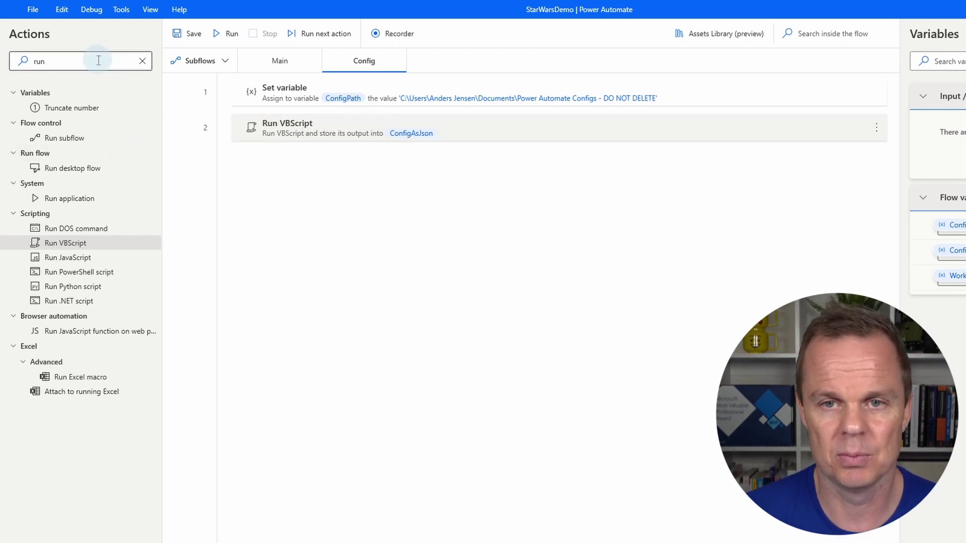
{"action": "type", "text": "convert"}
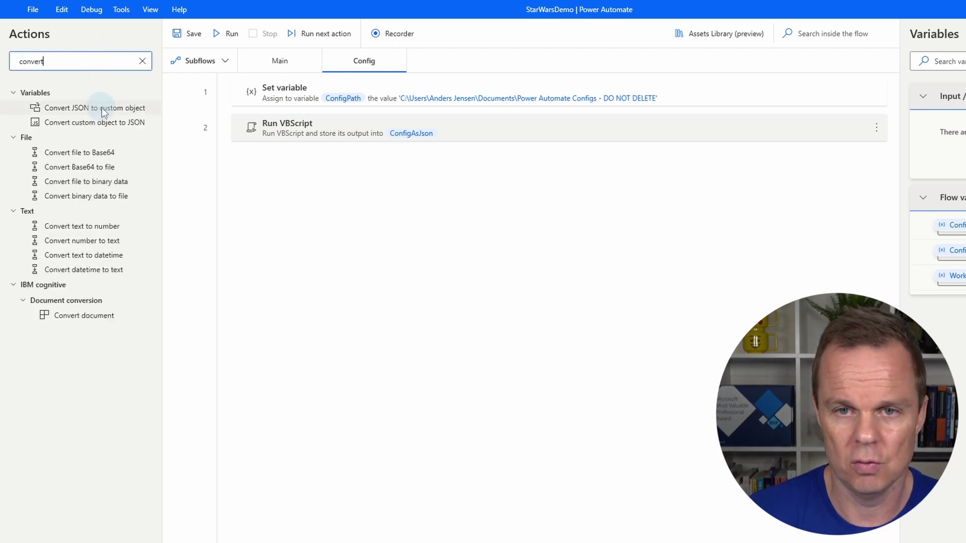
{"action": "left_click_drag", "start_coordinate": [101, 107], "coordinate": [448, 168]}
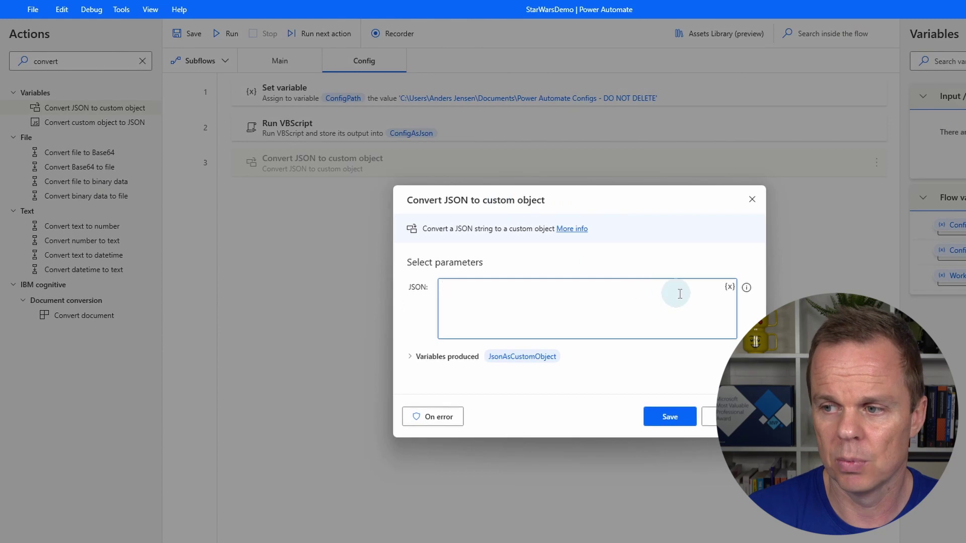
{"action": "left_click", "coordinate": [730, 288]}
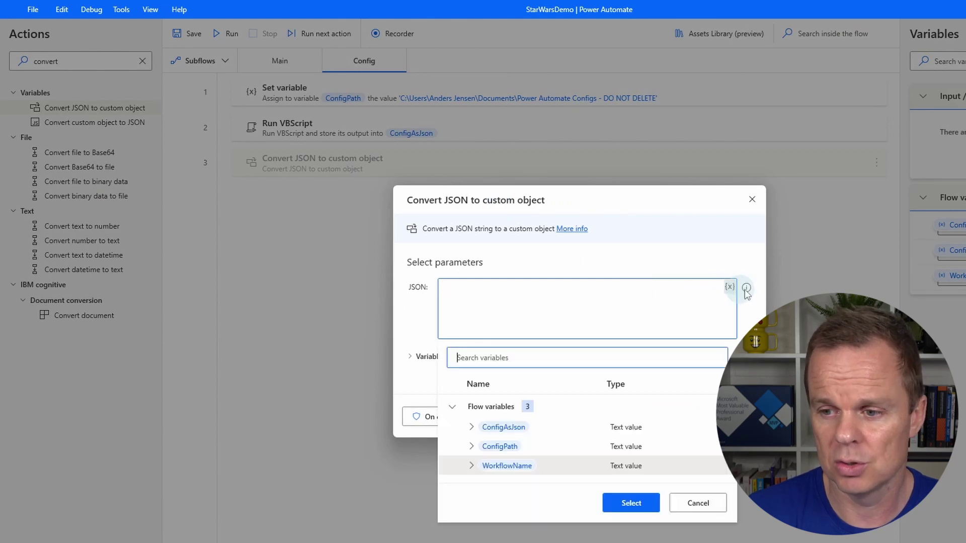
{"action": "double_click", "coordinate": [498, 429]}
- Name the conversion's output variable ConfigAsCustomObject and save the step
{"action": "left_click", "coordinate": [523, 356]}
{"action": "double_click", "coordinate": [506, 365]}
{"action": "left_click", "coordinate": [505, 365]}
{"action": "key", "text": "BackSpace"}
{"action": "key", "text": "BackSpace"}
{"action": "key", "text": "BackSpace"}
{"action": "key", "text": "BackSpace"}
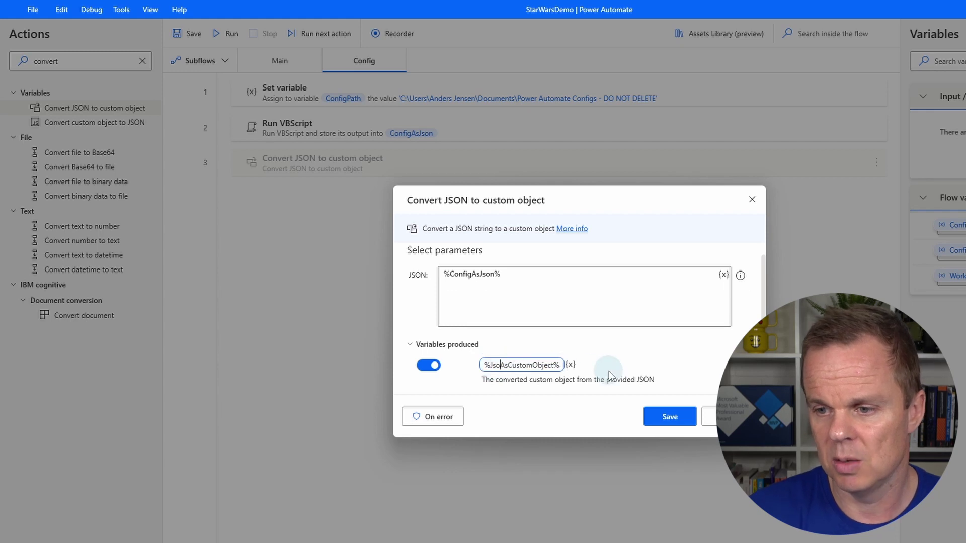
{"action": "type", "text": "Config"}
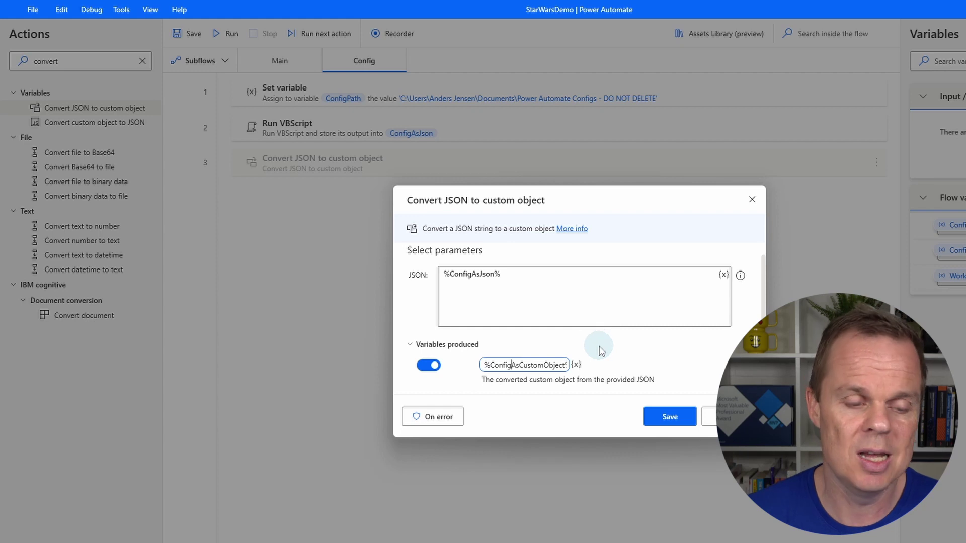
{"action": "left_click", "coordinate": [665, 416]}
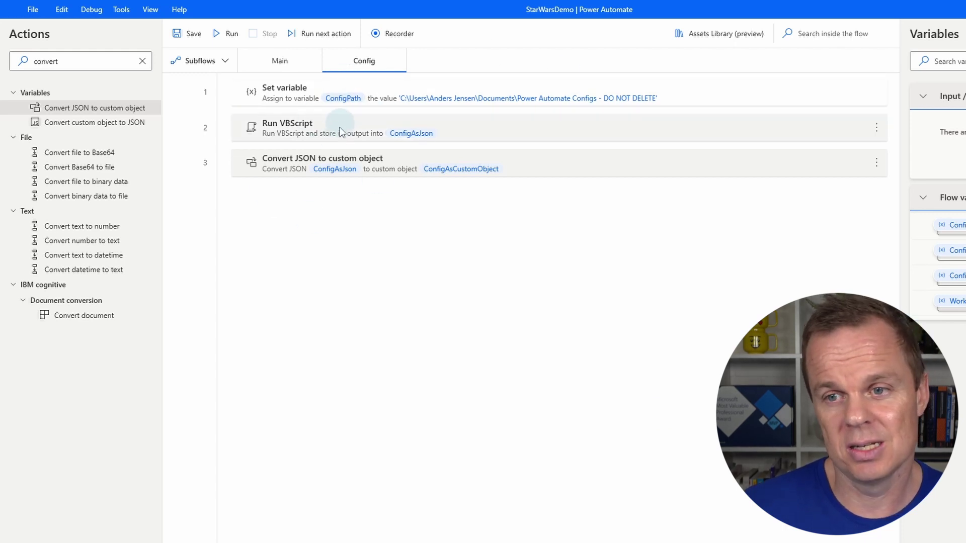
{"action": "left_click", "coordinate": [361, 159]}
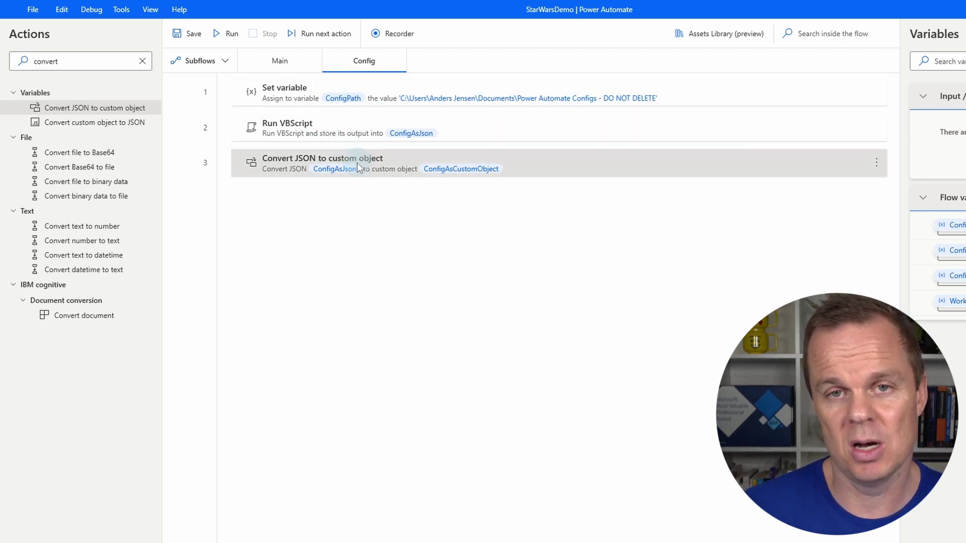
{"action": "left_click", "coordinate": [381, 171]}
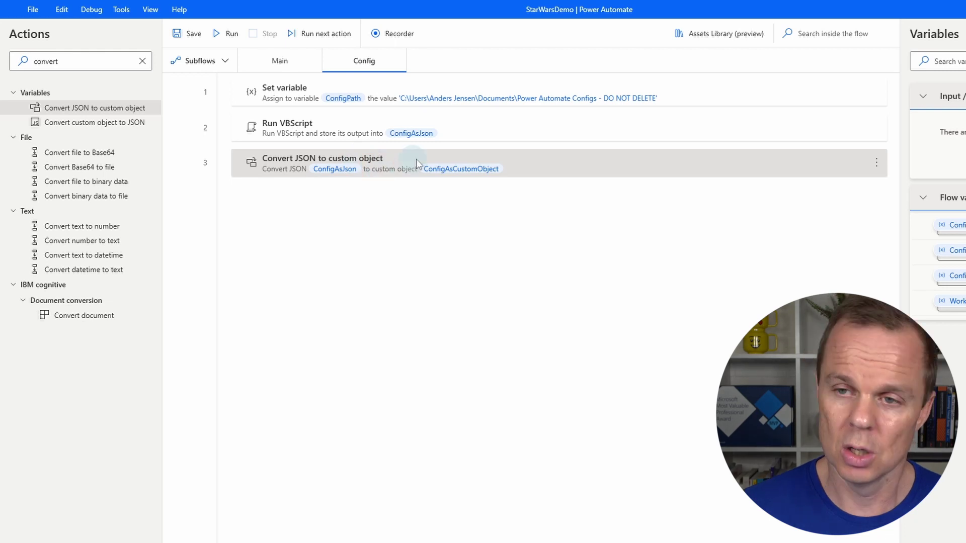
{"action": "left_click", "coordinate": [330, 95]}
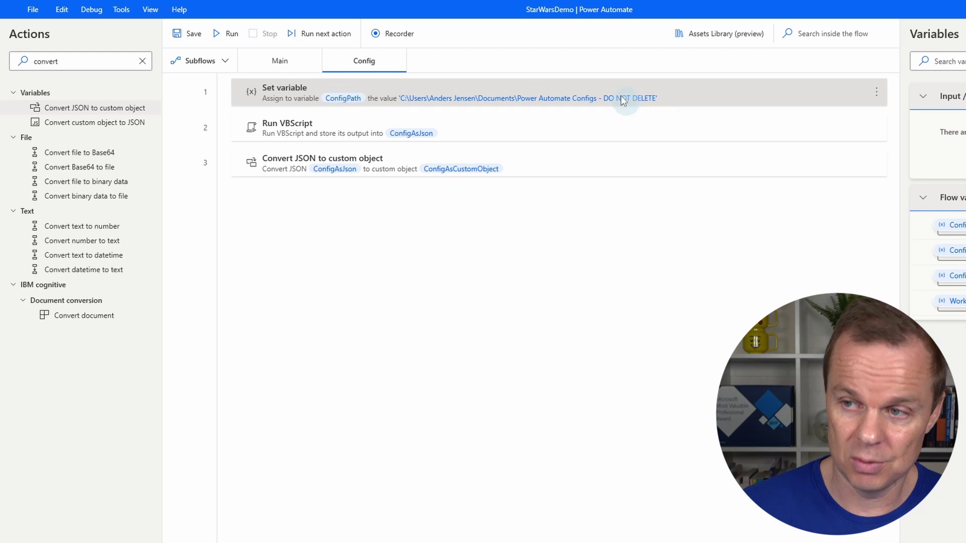
{"action": "left_click", "coordinate": [414, 138]}
{"action": "double_click", "coordinate": [416, 137]}
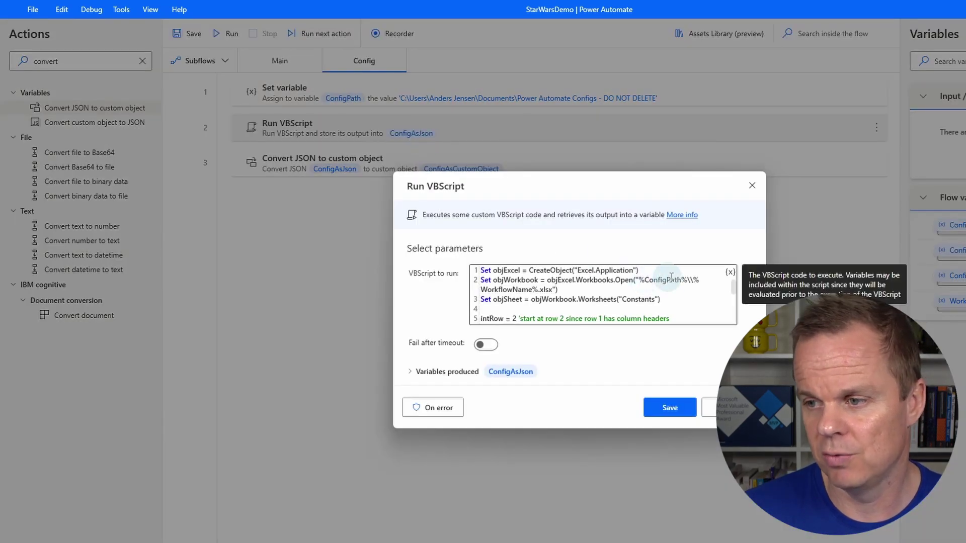
{"action": "left_click", "coordinate": [660, 412]}
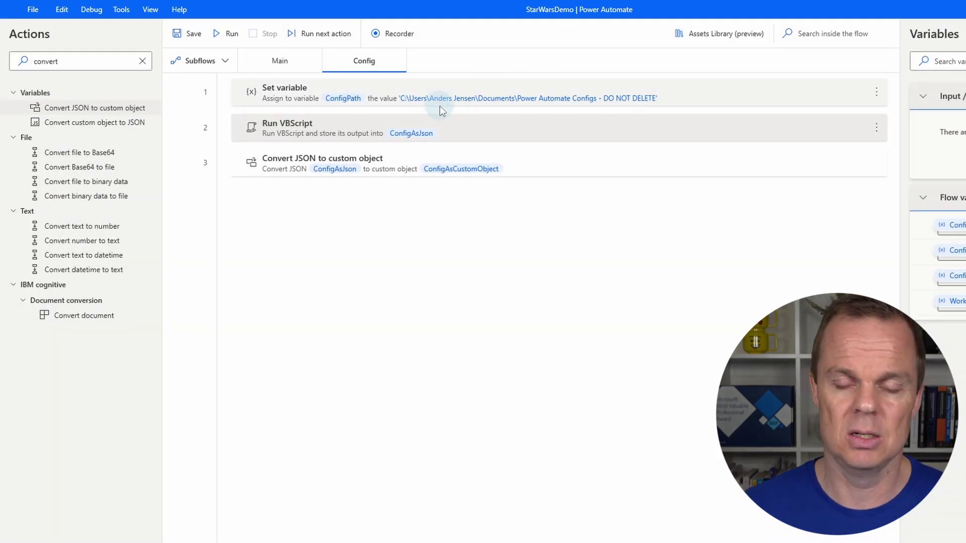
- Add a Run subflow step calling Config as Main's step 2, then run the whole flow
{"action": "left_click", "coordinate": [277, 64]}
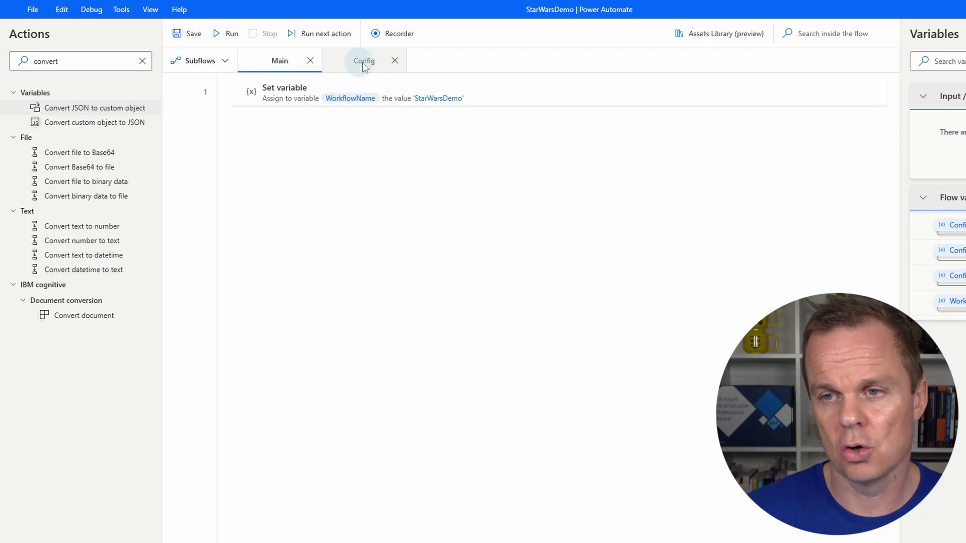
{"action": "double_click", "coordinate": [87, 61]}
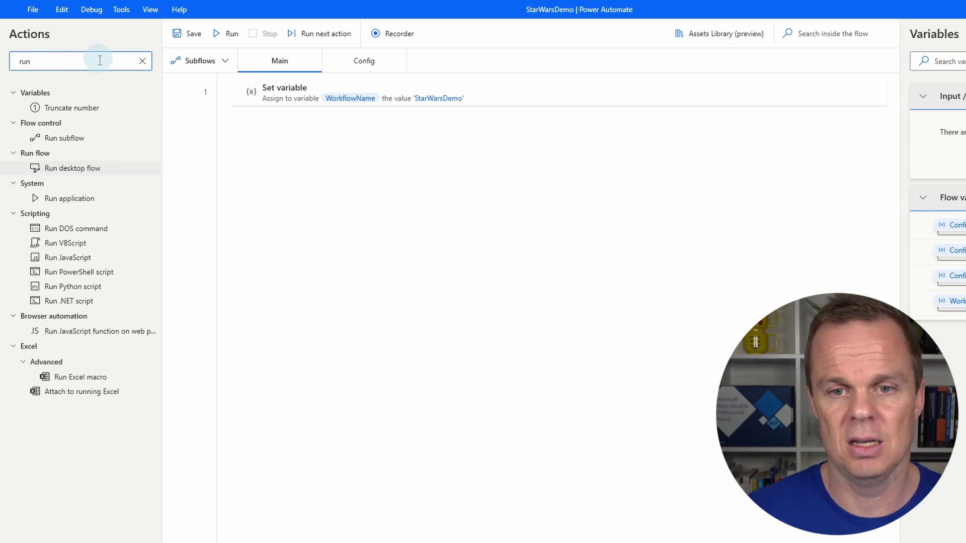
{"action": "left_click_drag", "start_coordinate": [96, 139], "coordinate": [388, 179]}
{"action": "left_click", "coordinate": [713, 318]}
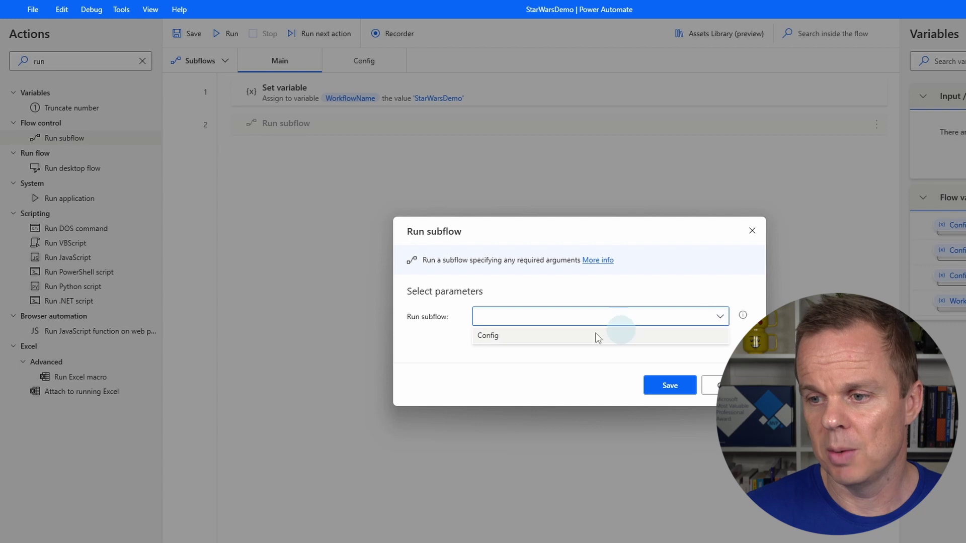
{"action": "left_click", "coordinate": [618, 334]}
{"action": "left_click", "coordinate": [647, 386]}
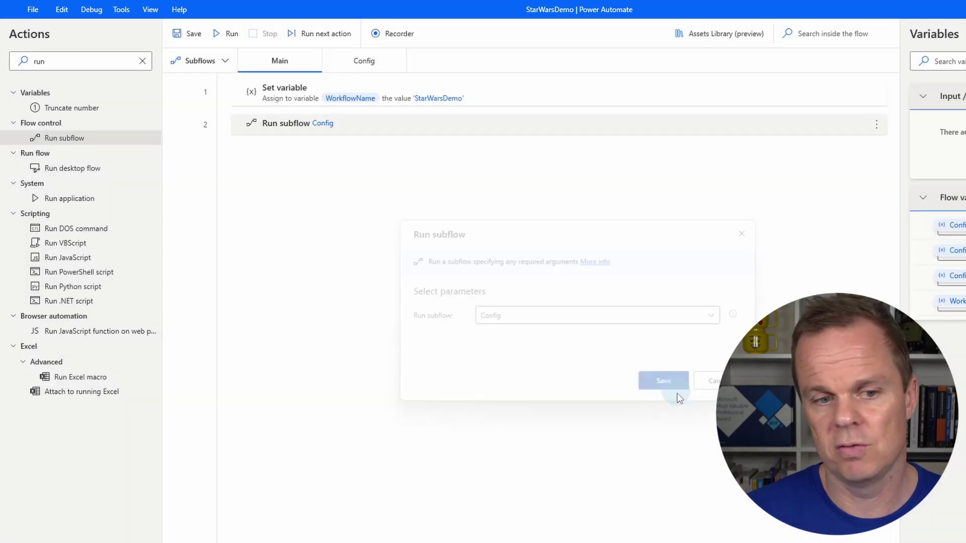
{"action": "left_click", "coordinate": [308, 328]}
{"action": "left_click", "coordinate": [227, 33]}
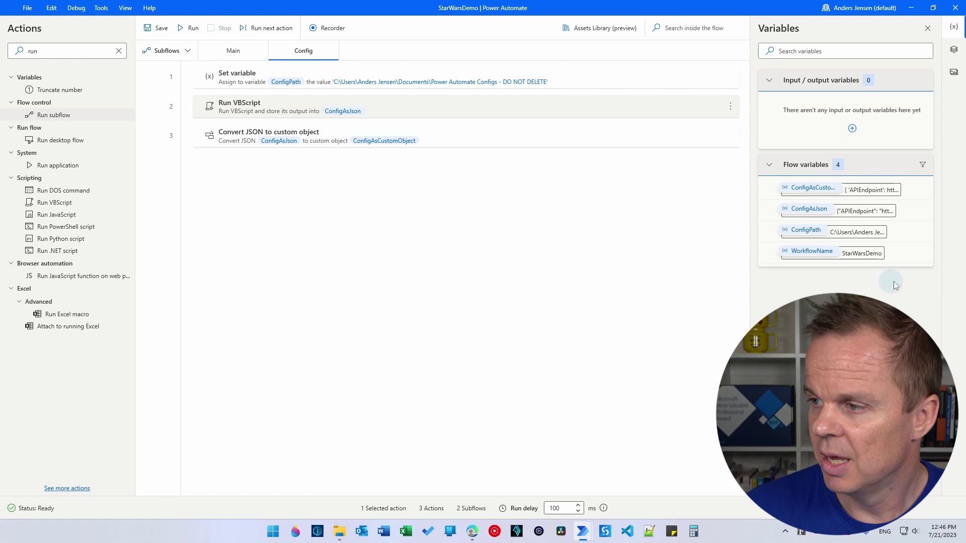
- Open ConfigAsCustomObject's value and enlarge it to show APIEndpoint, URL, Environment and Notifications Settings
{"action": "double_click", "coordinate": [857, 191]}
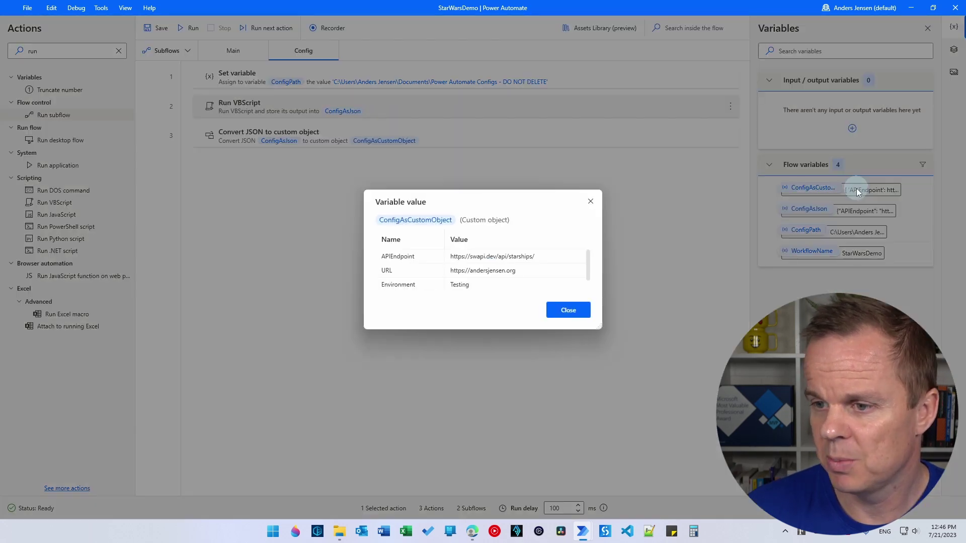
{"action": "left_click_drag", "start_coordinate": [598, 328], "coordinate": [617, 389]}
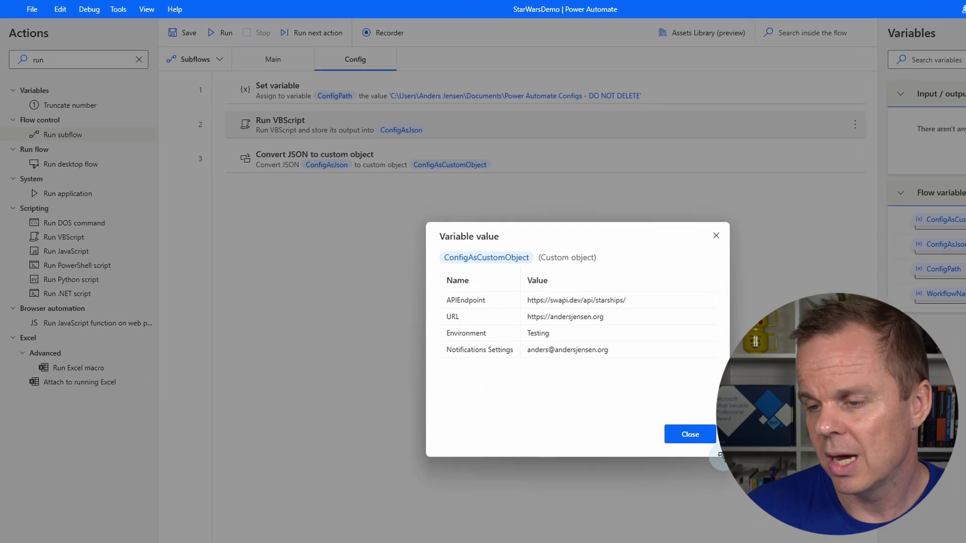
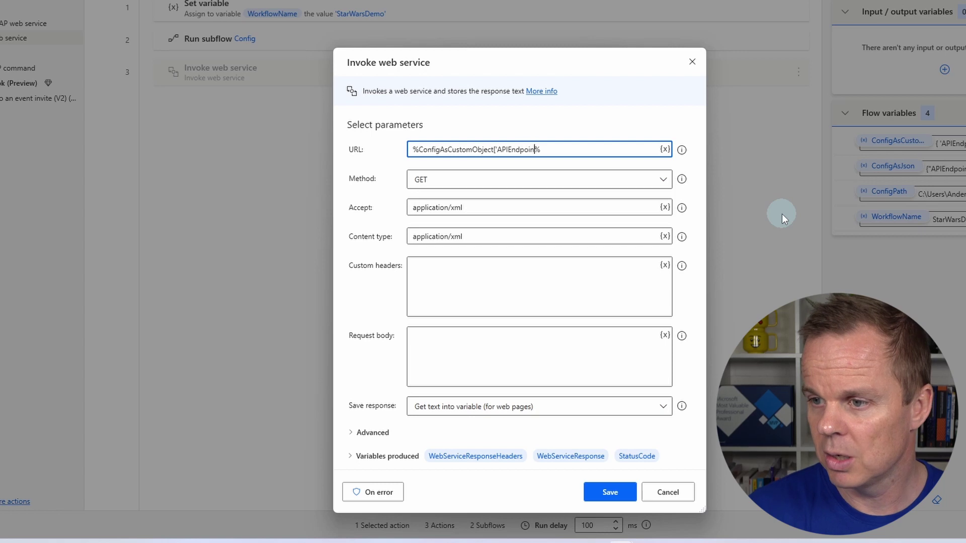
- Complete the web service URL as %ConfigAsCustomObject['APIEndpoint']%
{"action": "type", "text": "']"}
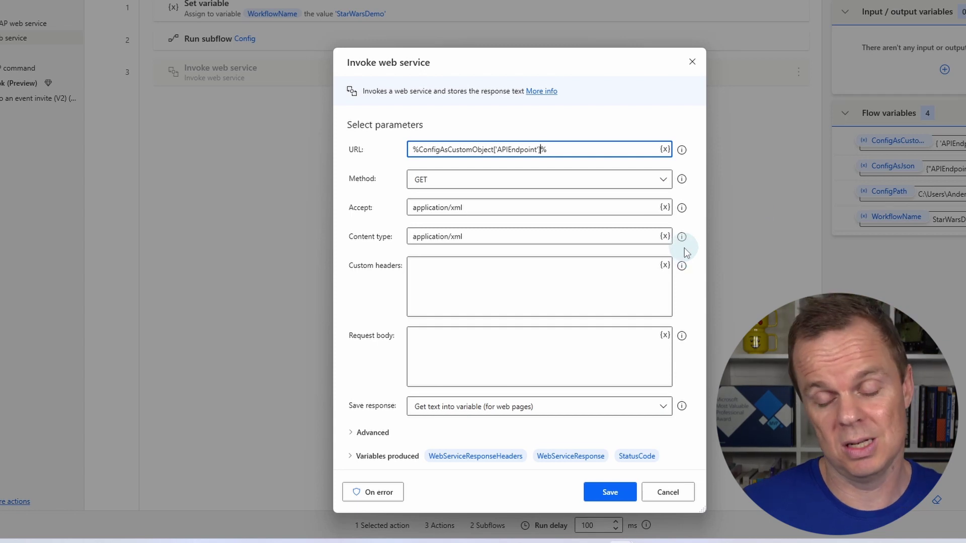
- Set Accept to application/json, disable the headers and StatusCode outputs, and save the action
{"action": "left_click", "coordinate": [485, 207]}
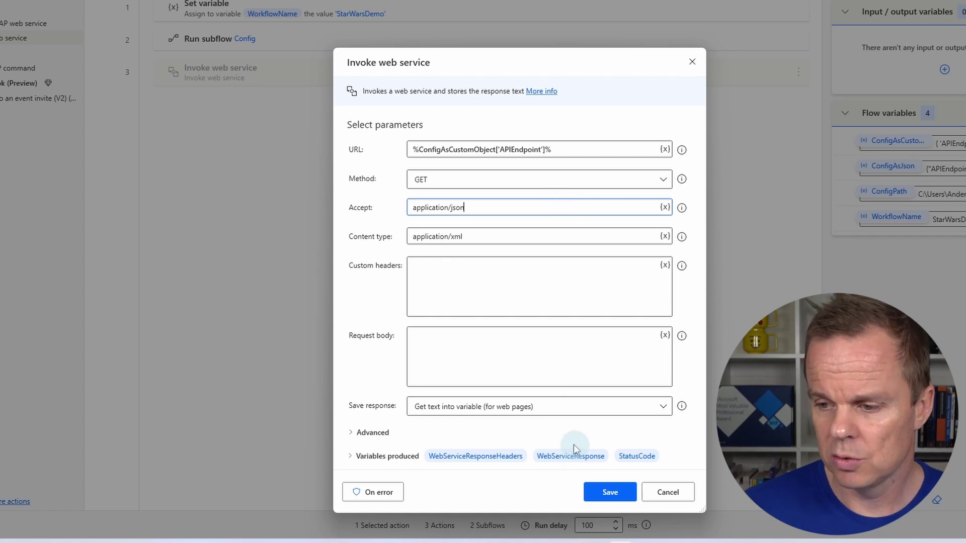
{"action": "left_click", "coordinate": [351, 456]}
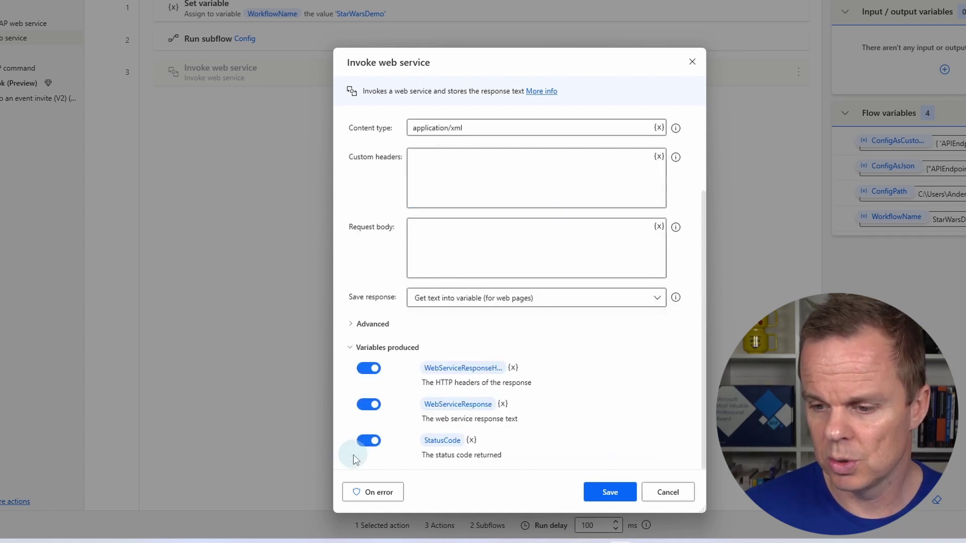
{"action": "left_click", "coordinate": [369, 368]}
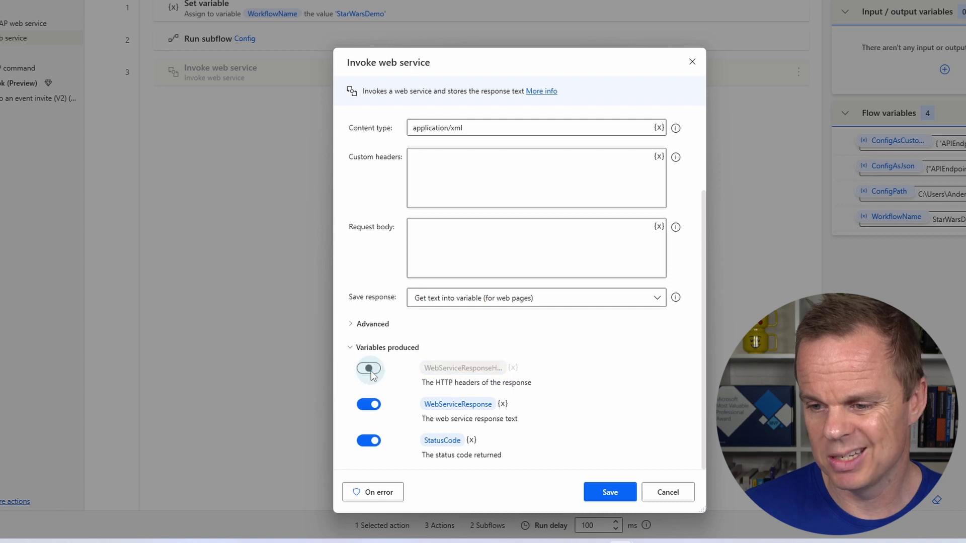
{"action": "left_click", "coordinate": [369, 441]}
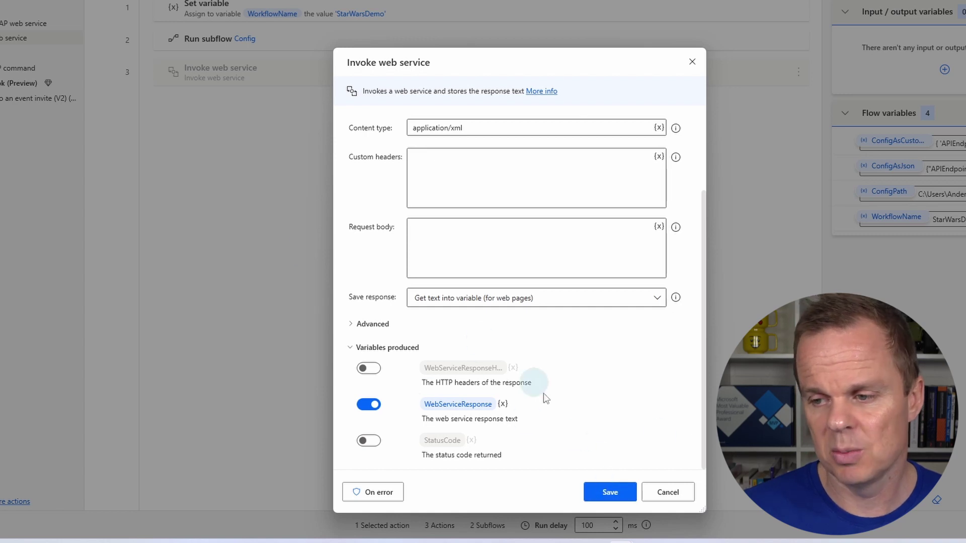
{"action": "left_click", "coordinate": [624, 491]}
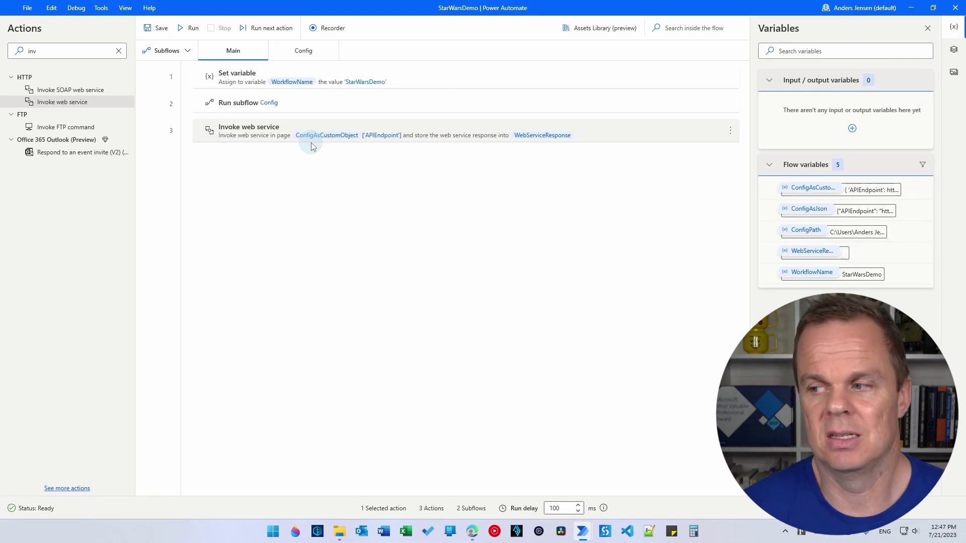
- Run StarWarsDemo and inspect WebServiceResponse's JSON, beginning {"count":36,"next":…}
{"action": "left_click", "coordinate": [190, 28]}
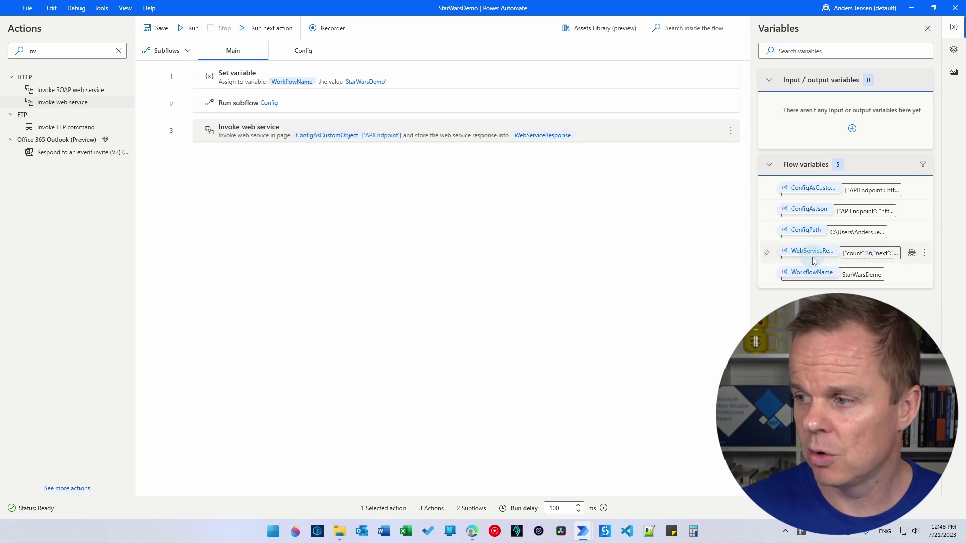
{"action": "double_click", "coordinate": [872, 256]}
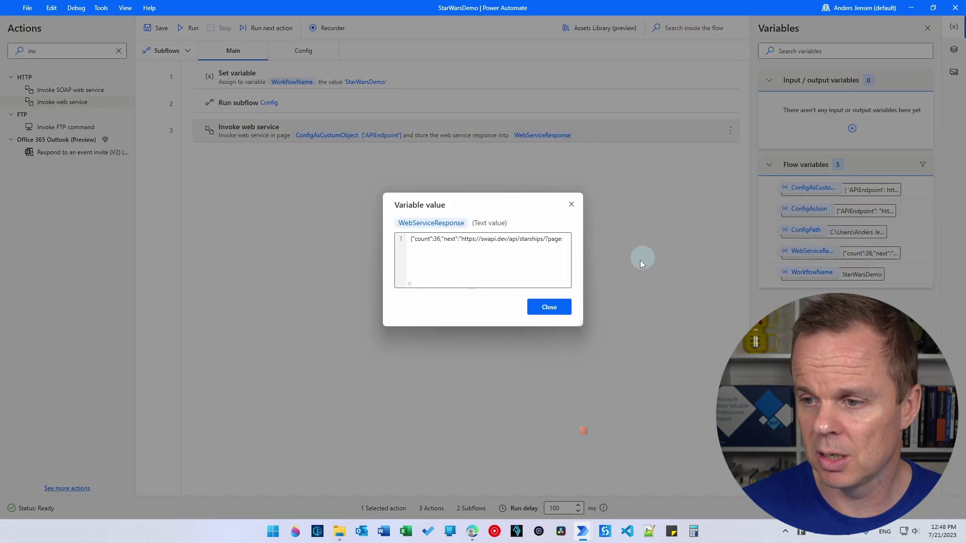
{"action": "left_click_drag", "start_coordinate": [584, 324], "coordinate": [884, 384]}
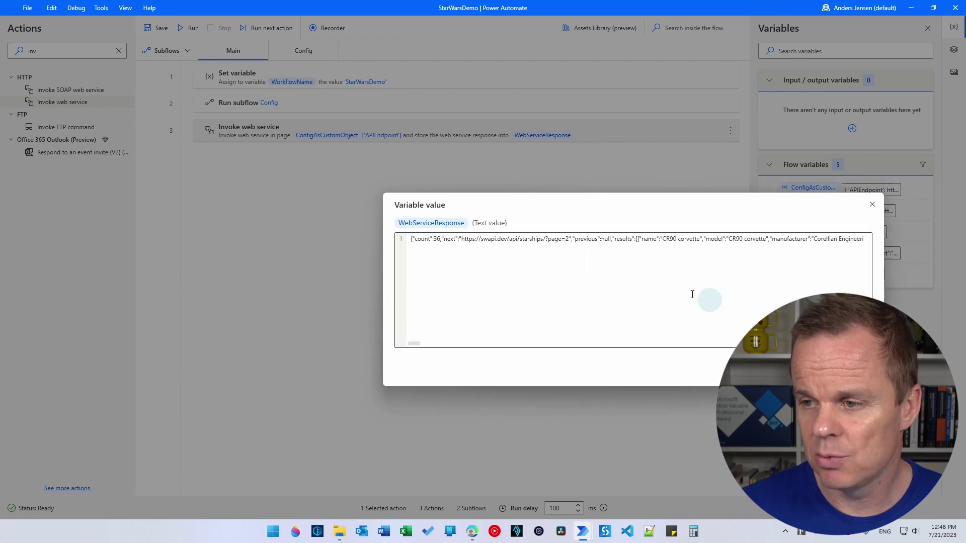
{"action": "left_click_drag", "start_coordinate": [582, 207], "coordinate": [272, 203]}
{"action": "left_click_drag", "start_coordinate": [102, 337], "coordinate": [240, 336]}
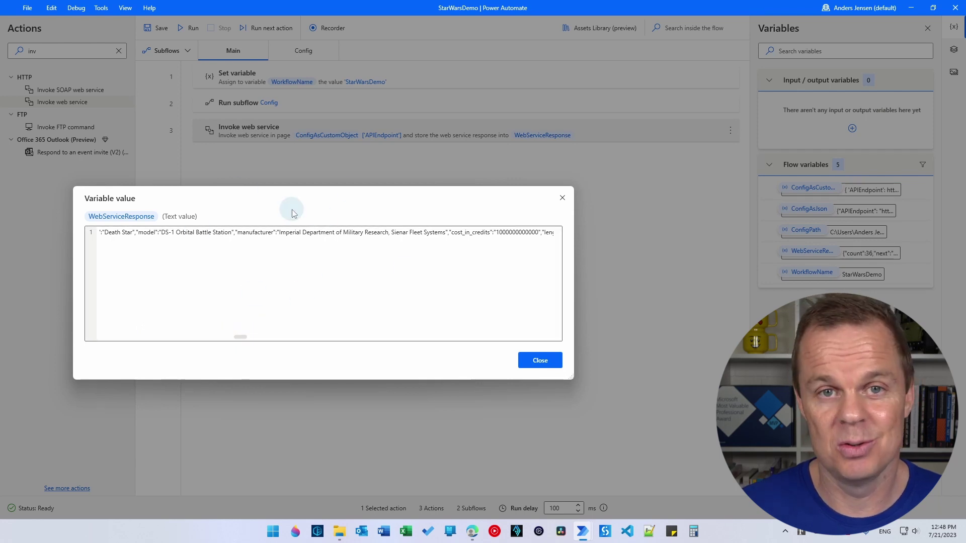
{"action": "left_click_drag", "start_coordinate": [237, 336], "coordinate": [330, 336]}
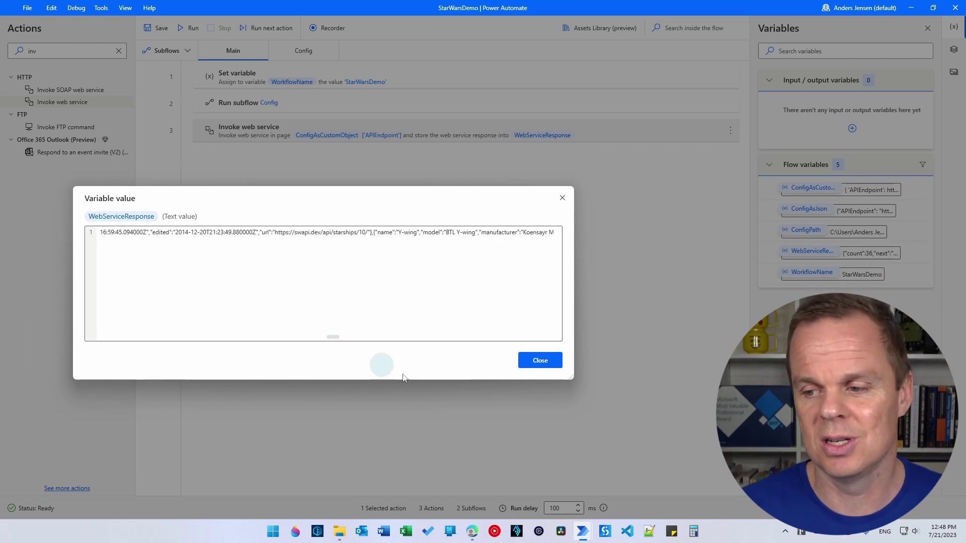
{"action": "left_click_drag", "start_coordinate": [334, 335], "coordinate": [153, 334]}
{"action": "left_click", "coordinate": [546, 361]}
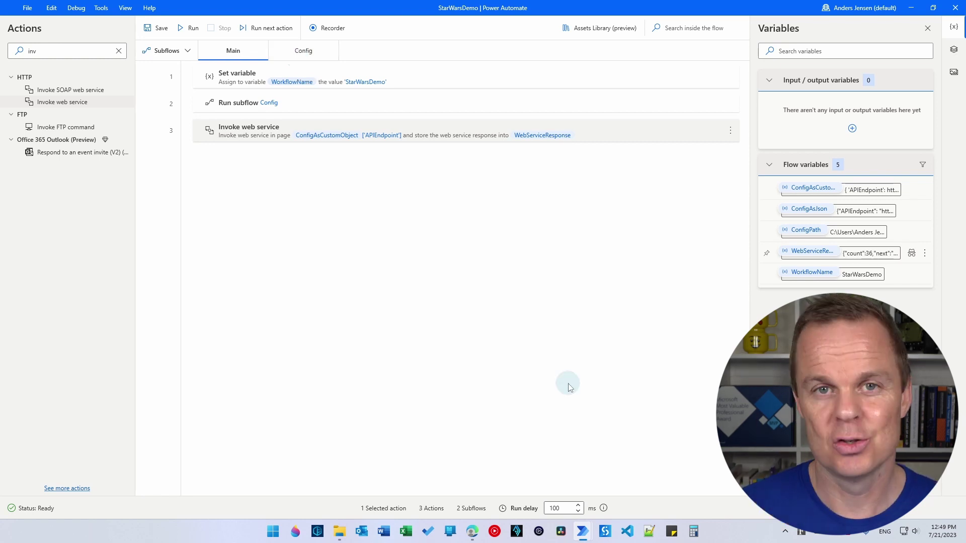
- Create a new desktop flow named BuildConfig from the Power Automate console
{"action": "mouse_move", "coordinate": [582, 529]}
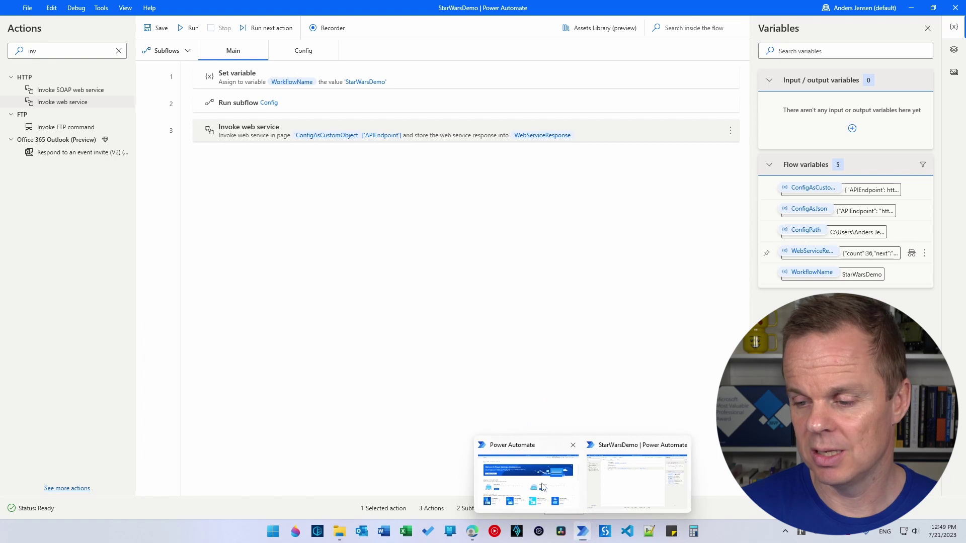
{"action": "left_click", "coordinate": [542, 484]}
{"action": "left_click", "coordinate": [63, 25]}
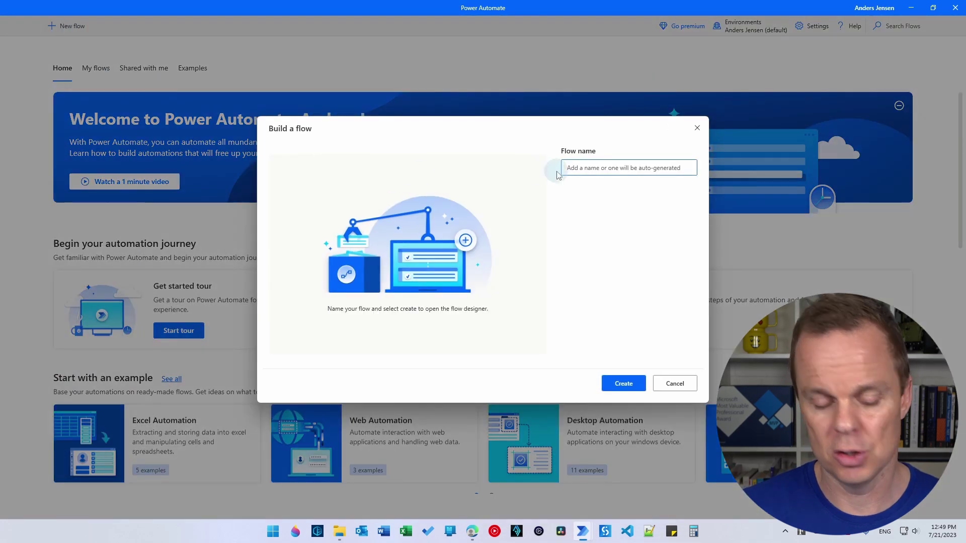
{"action": "type", "text": "BuildConfig"}
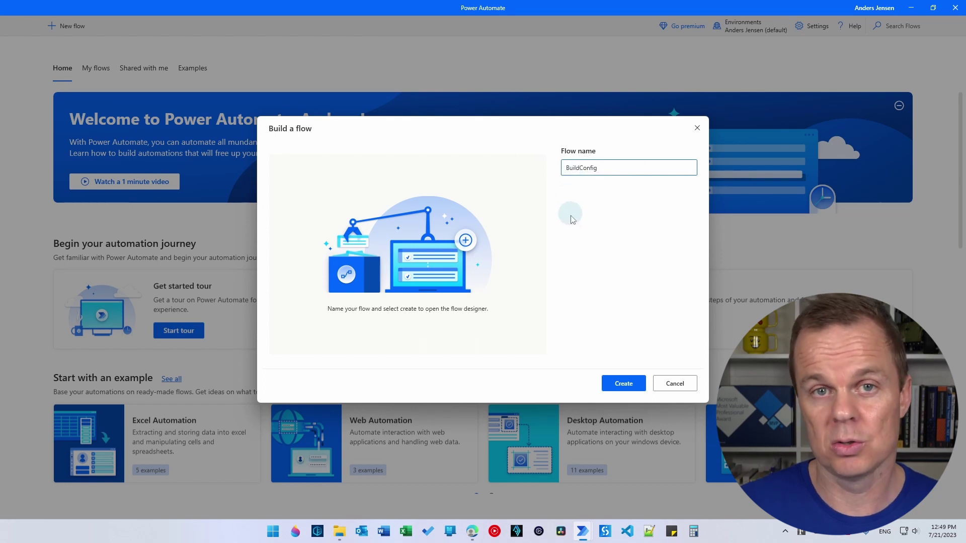
{"action": "left_click", "coordinate": [623, 383]}
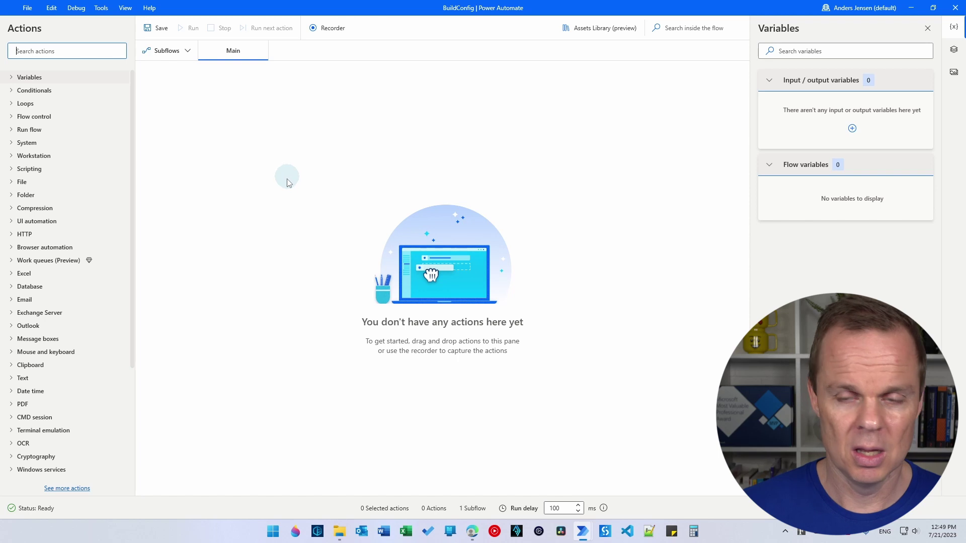
- Select all three actions in StarWarsDemo's Config subflow
{"action": "mouse_move", "coordinate": [583, 532]}
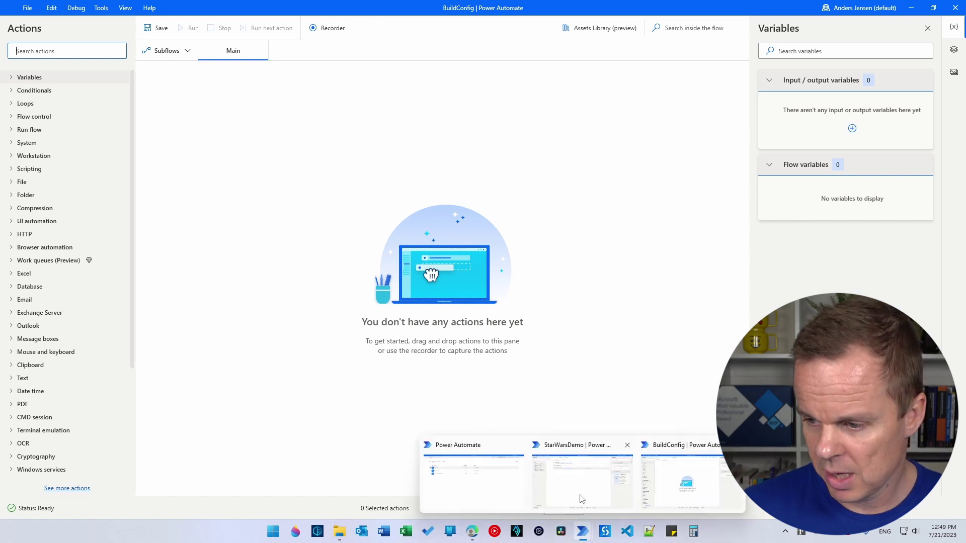
{"action": "left_click", "coordinate": [581, 490]}
{"action": "left_click", "coordinate": [297, 50]}
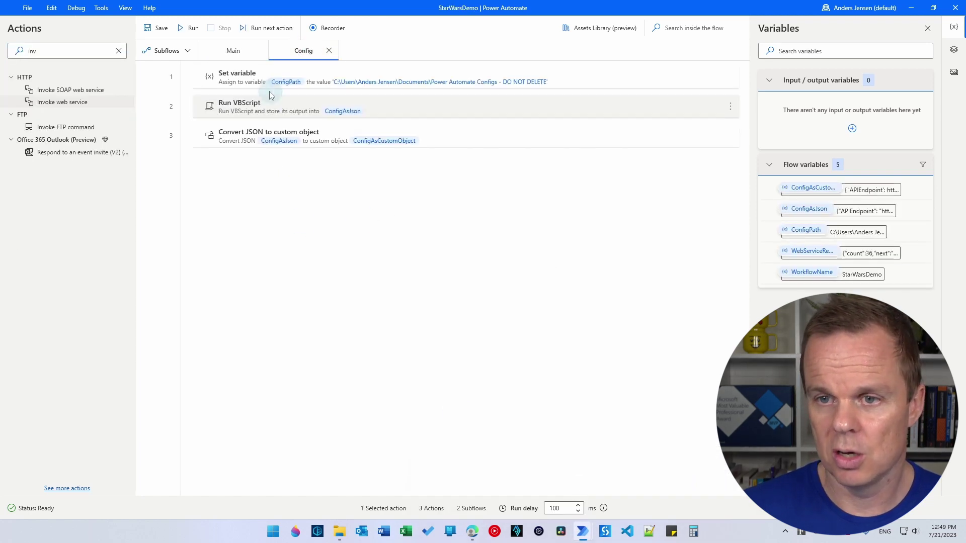
{"action": "left_click", "coordinate": [241, 86]}
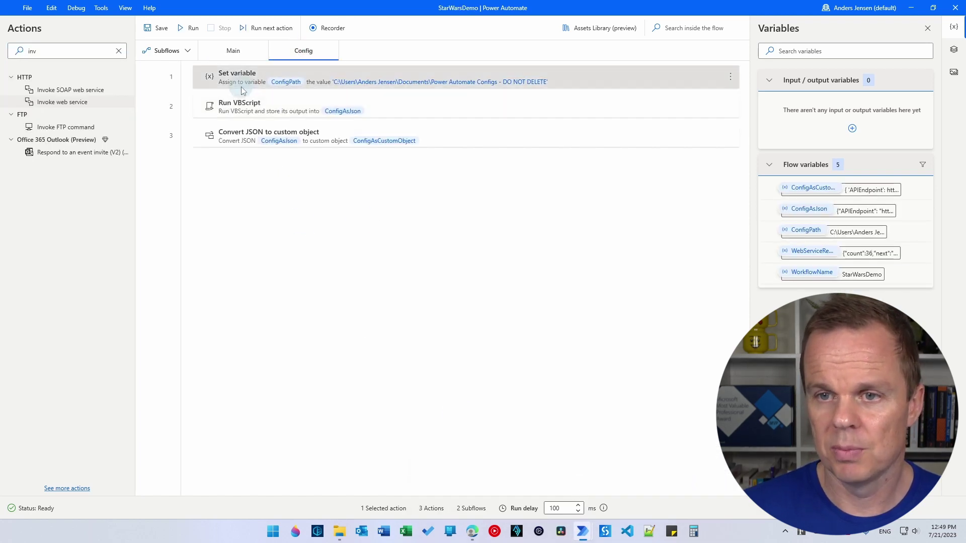
{"action": "left_click", "coordinate": [231, 141], "text": "shift"}
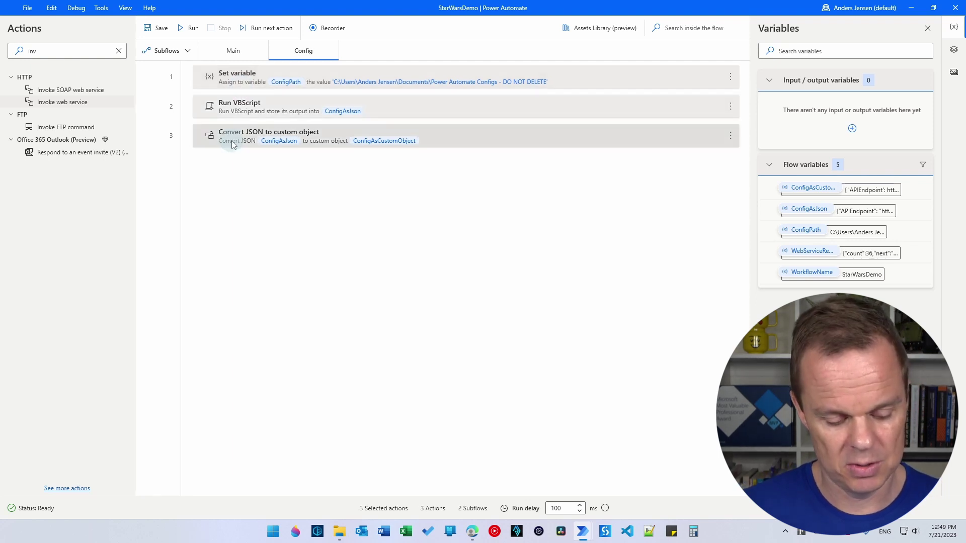
{"action": "left_click", "coordinate": [241, 185]}
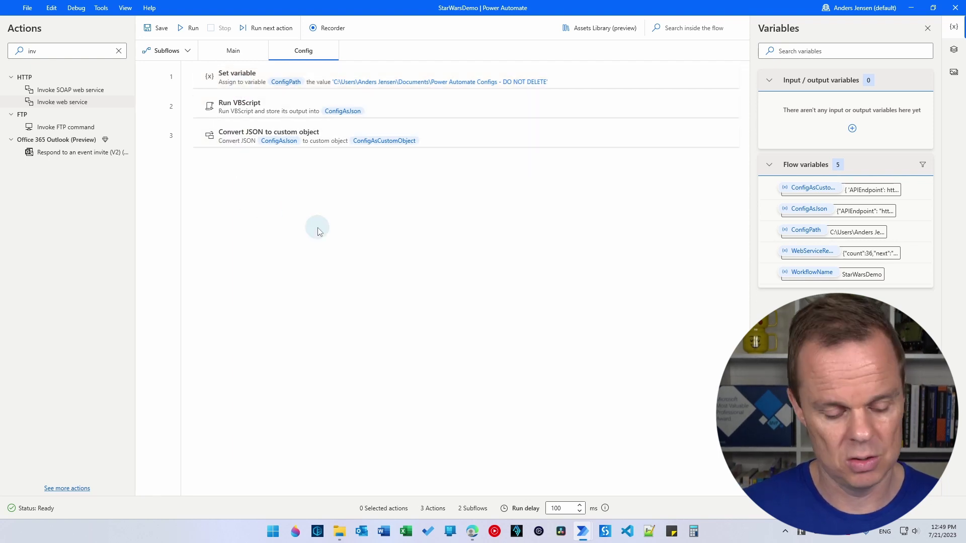
{"action": "key", "text": "ctrl+a"}
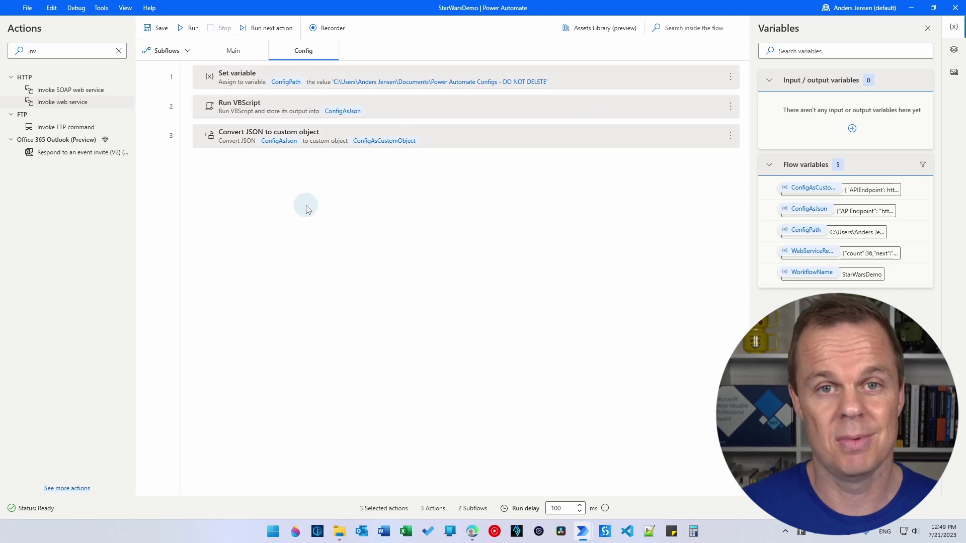
- Paste the three Config actions into BuildConfig's empty Main flow
{"action": "mouse_move", "coordinate": [589, 534]}
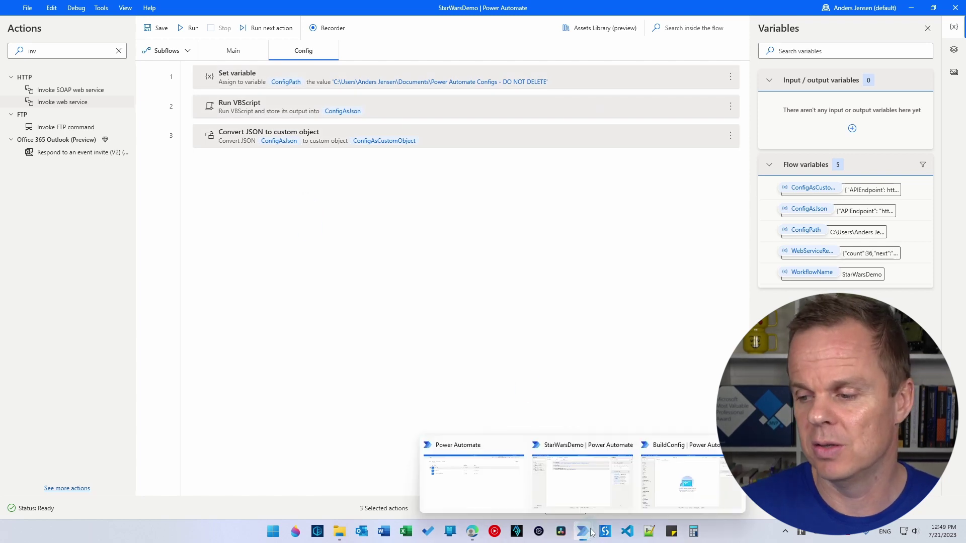
{"action": "left_click", "coordinate": [686, 481]}
{"action": "left_click", "coordinate": [211, 202]}
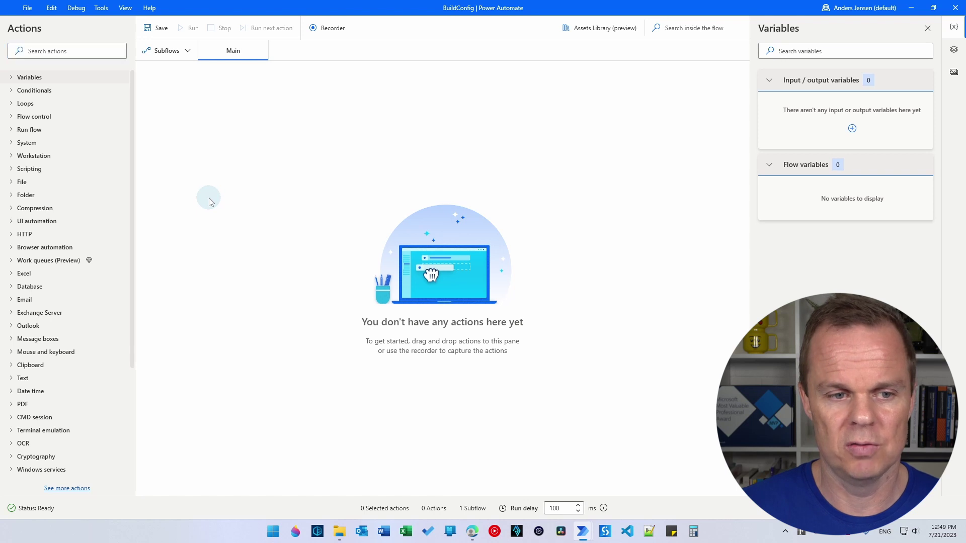
{"action": "key", "text": "ctrl+v"}
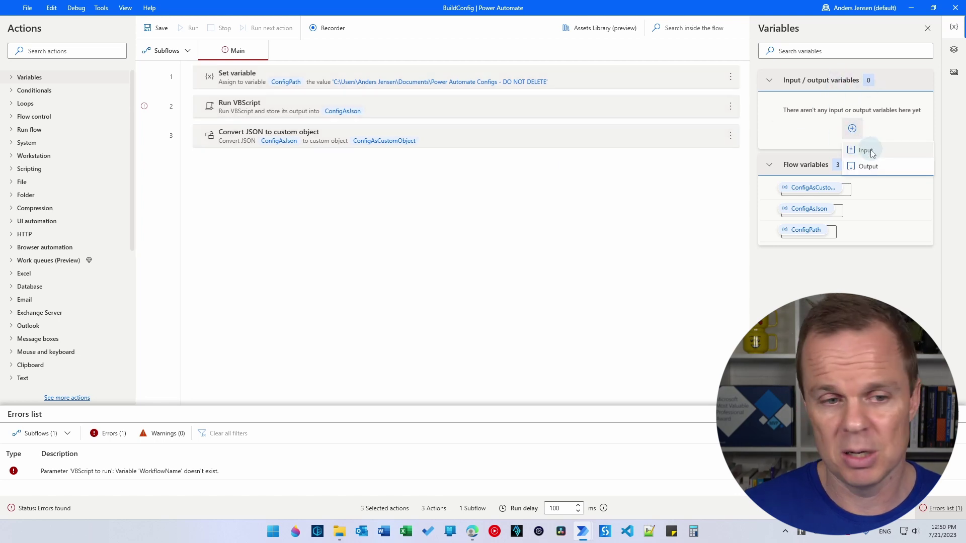
- Define input variable WorkflowName with external name WorkflowName, then begin a new output variable
{"action": "left_click", "coordinate": [870, 149]}
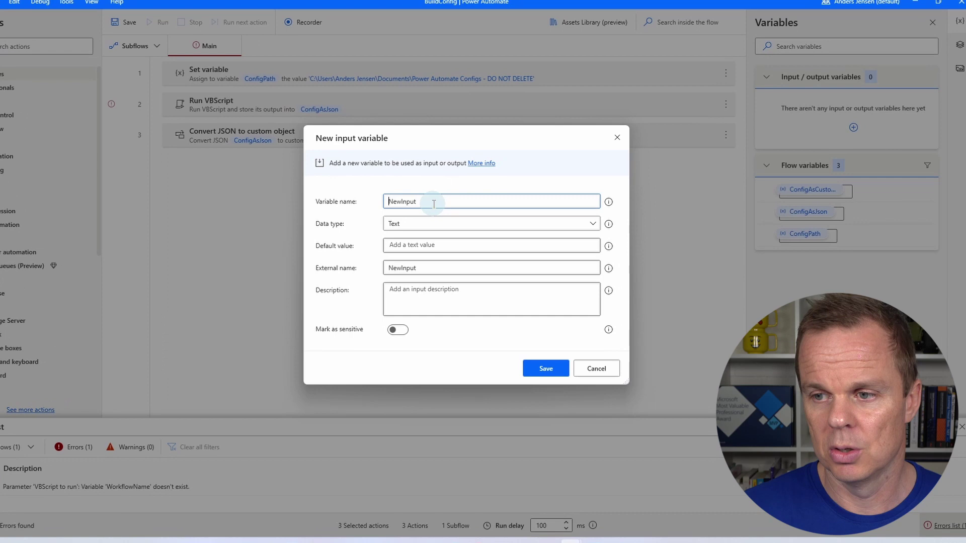
{"action": "type", "text": "Work"}
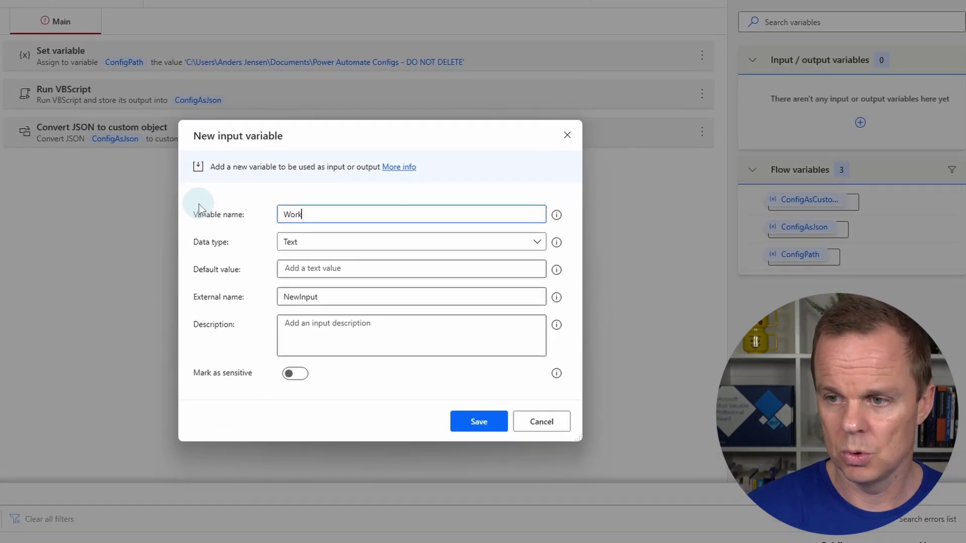
{"action": "type", "text": "flowName"}
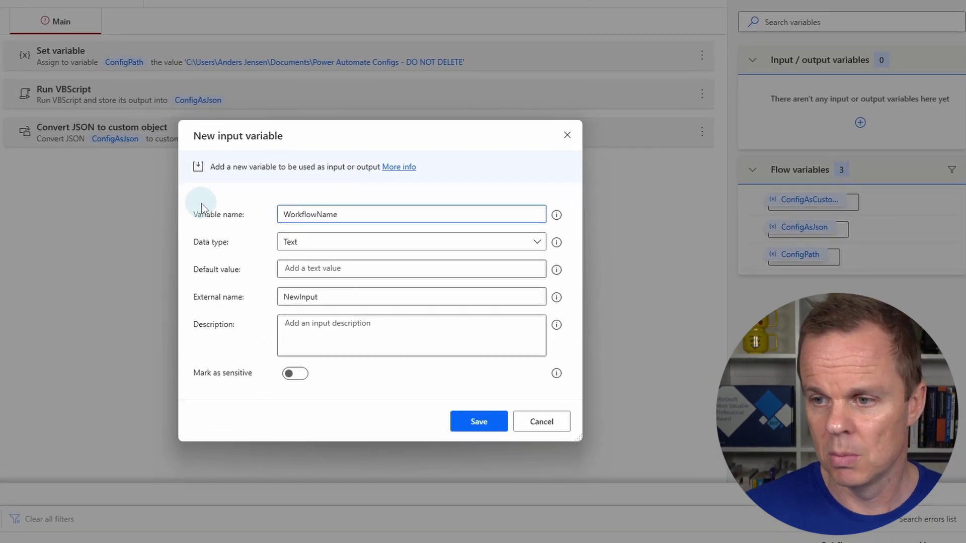
{"action": "left_click_drag", "start_coordinate": [384, 214], "coordinate": [258, 216]}
{"action": "key", "text": "ctrl+c"}
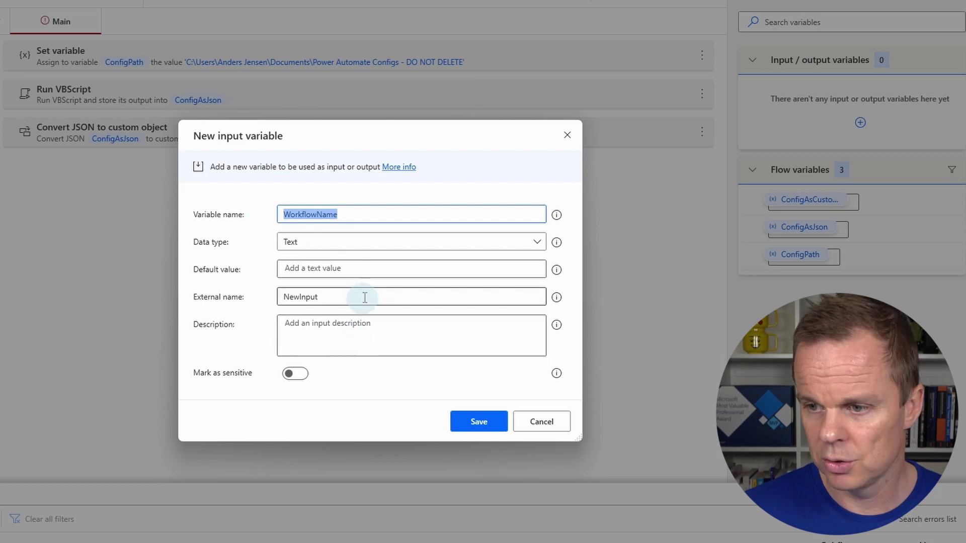
{"action": "left_click_drag", "start_coordinate": [362, 302], "coordinate": [241, 299]}
{"action": "key", "text": "ctrl+v"}
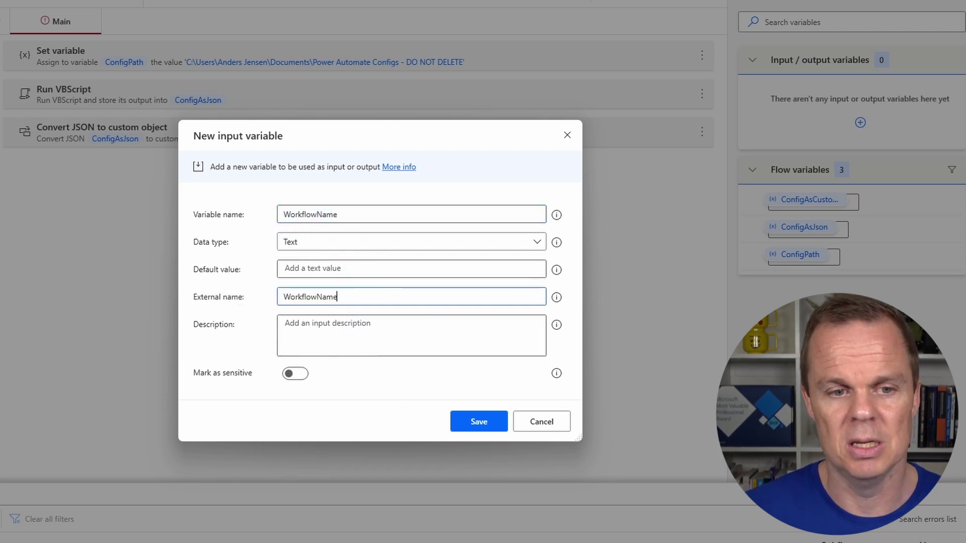
{"action": "left_click", "coordinate": [478, 423]}
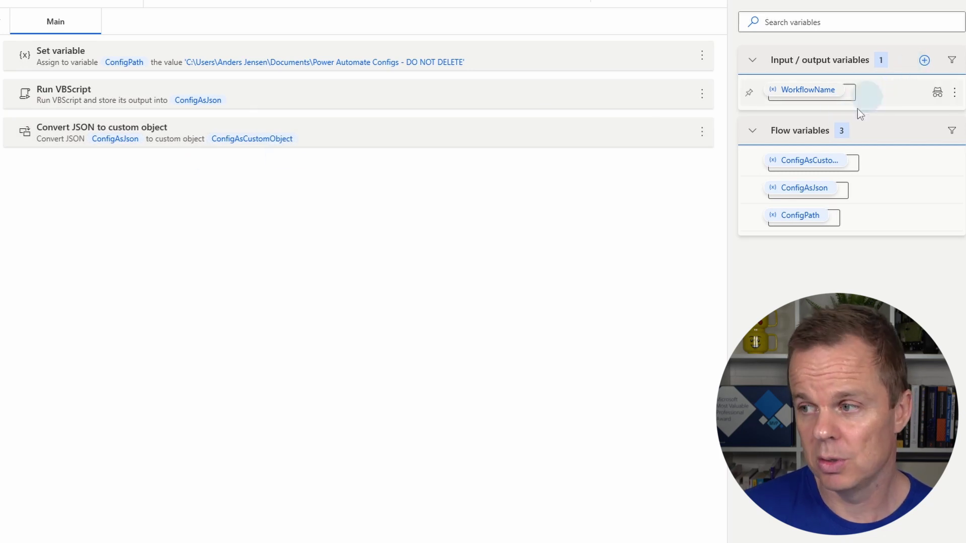
{"action": "left_click", "coordinate": [920, 63]}
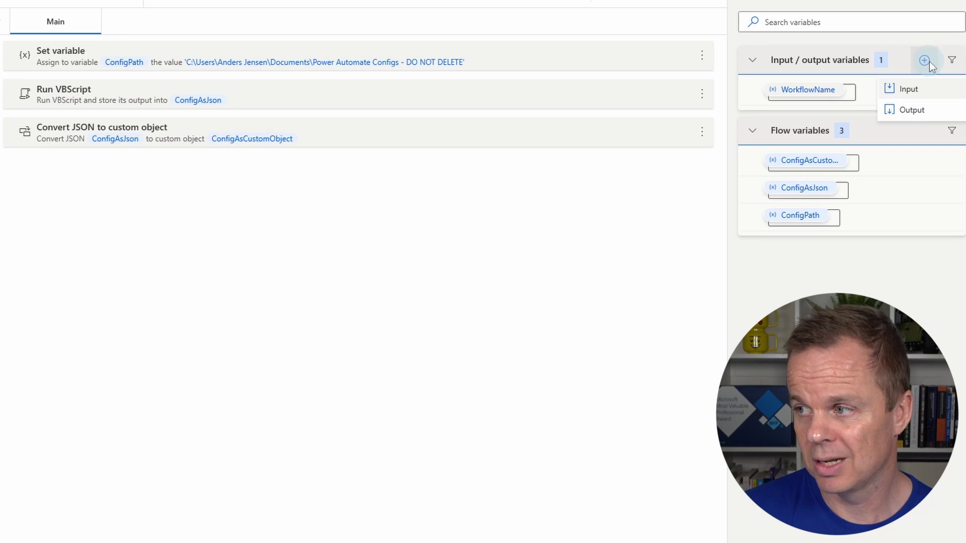
{"action": "left_click", "coordinate": [916, 104]}
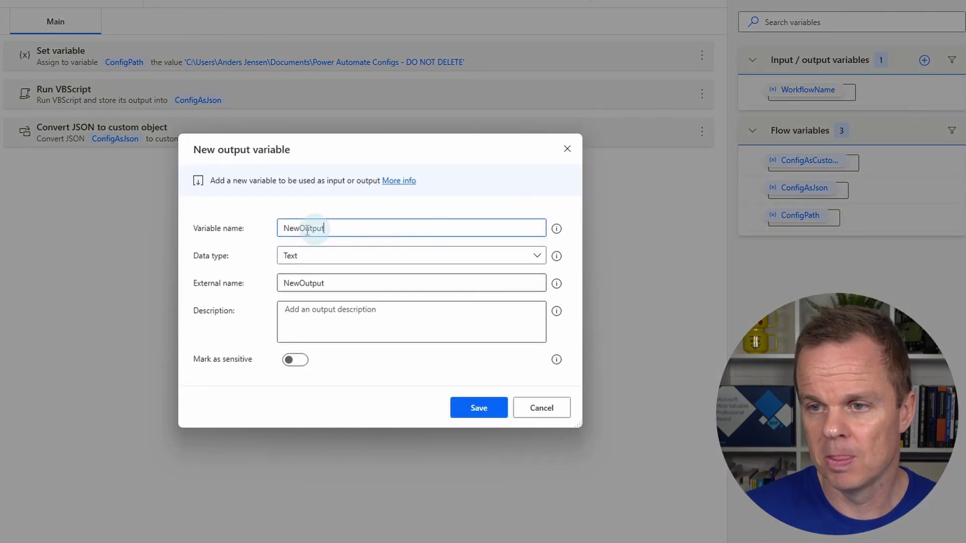
- Create Custom object output variable ConfigAsCustomObject, same external name, merged with the existing variable
{"action": "type", "text": "Config"}
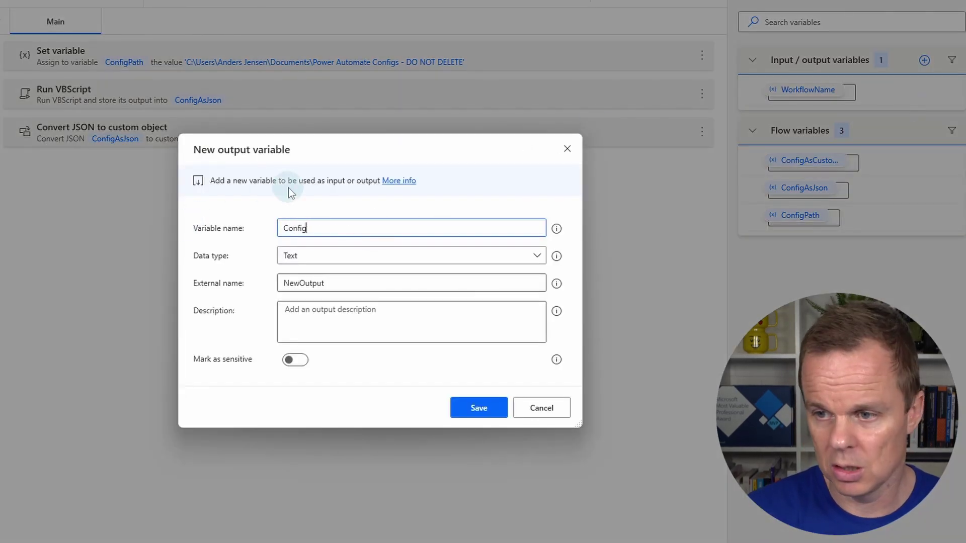
{"action": "type", "text": "AsCustom"}
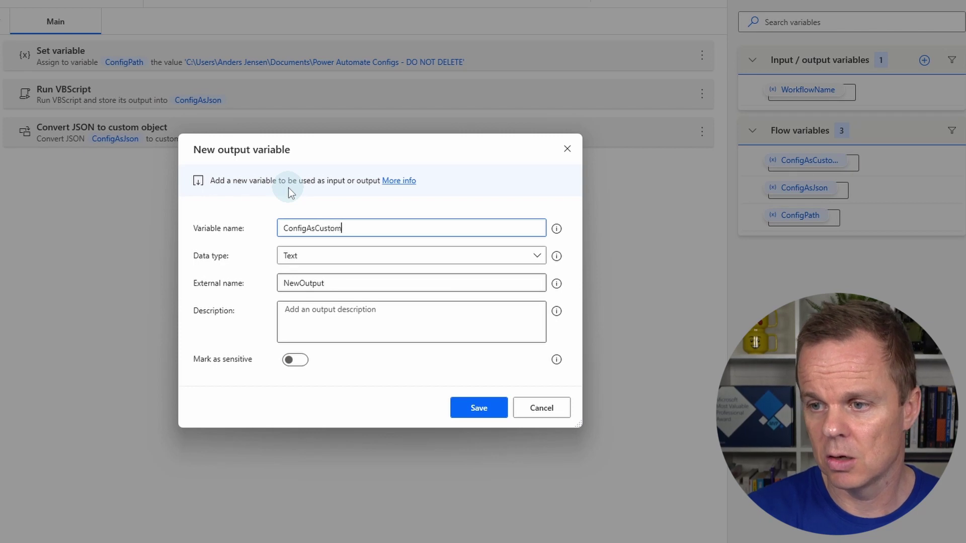
{"action": "type", "text": "Object"}
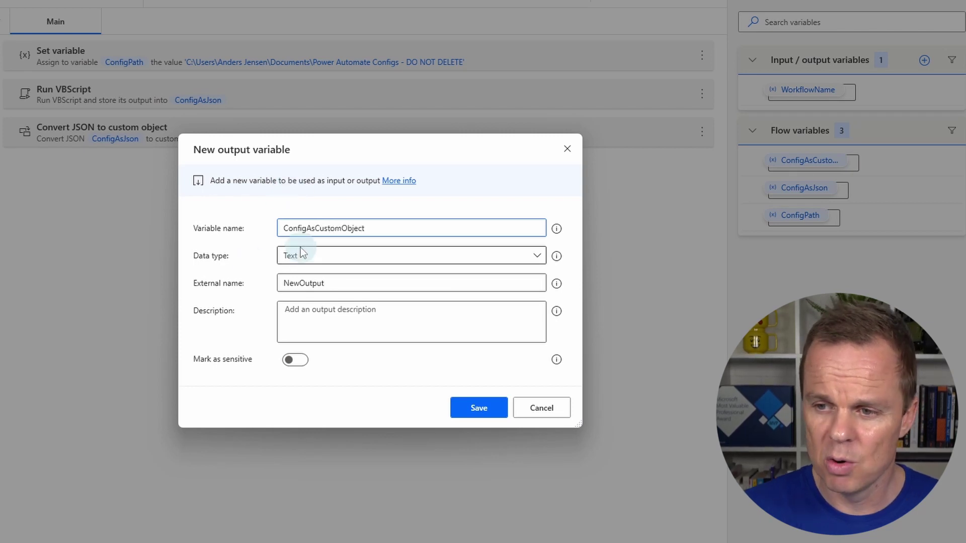
{"action": "left_click", "coordinate": [304, 256]}
{"action": "left_click", "coordinate": [343, 352]}
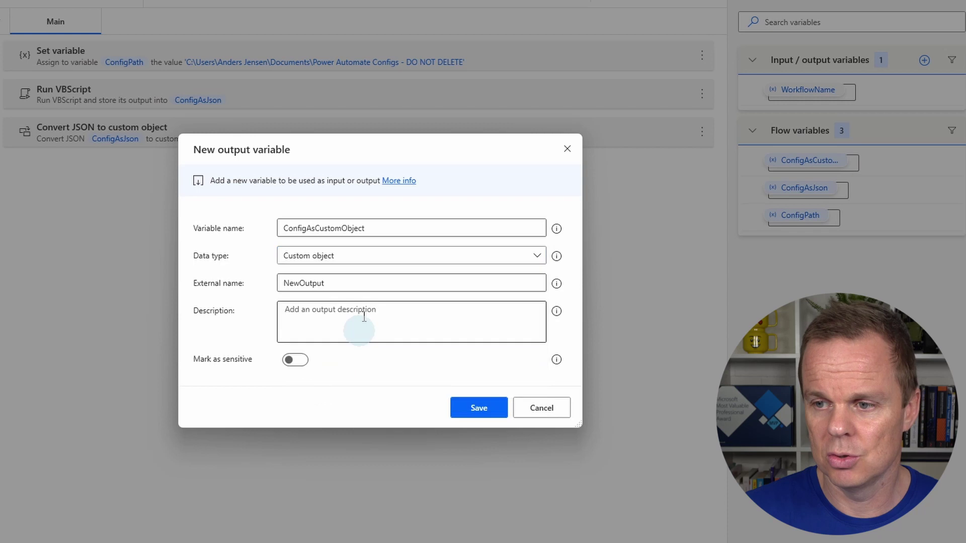
{"action": "left_click_drag", "start_coordinate": [403, 225], "coordinate": [206, 231]}
{"action": "key", "text": "ctrl+c"}
{"action": "left_click", "coordinate": [352, 280]}
{"action": "key", "text": "ctrl+a"}
{"action": "key", "text": "ctrl+v"}
{"action": "left_click", "coordinate": [463, 408]}
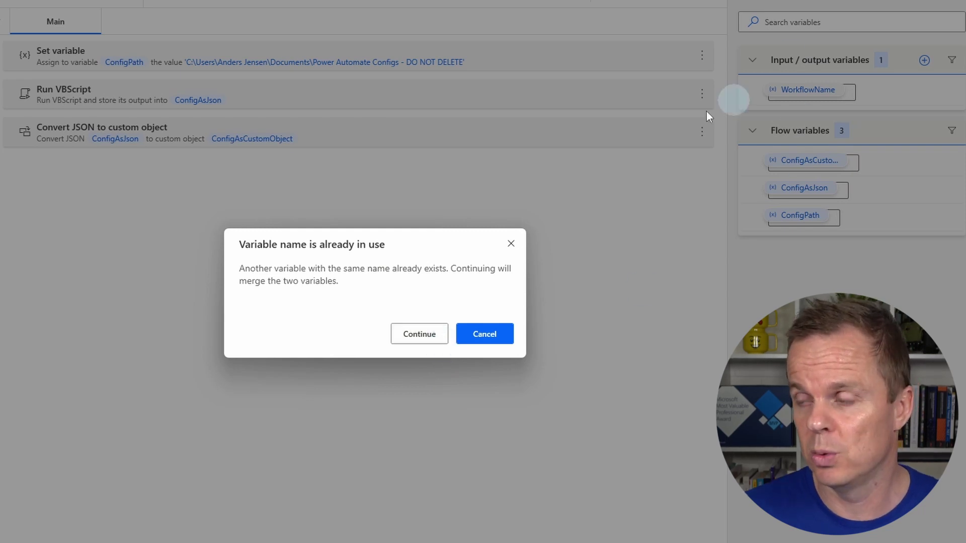
{"action": "left_click", "coordinate": [401, 340]}
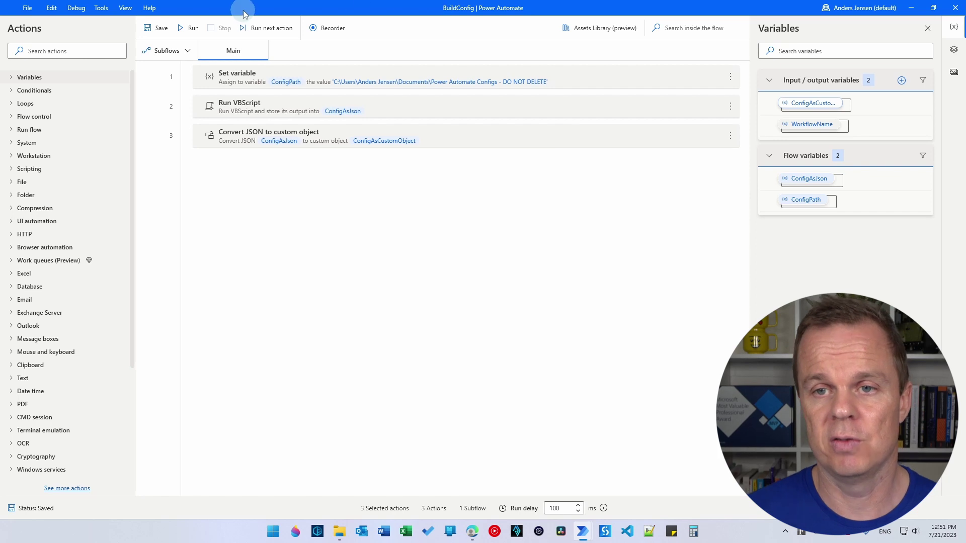
- Close BuildConfig and delete the Config subflow from StarWarsDemo
{"action": "left_click", "coordinate": [958, 10]}
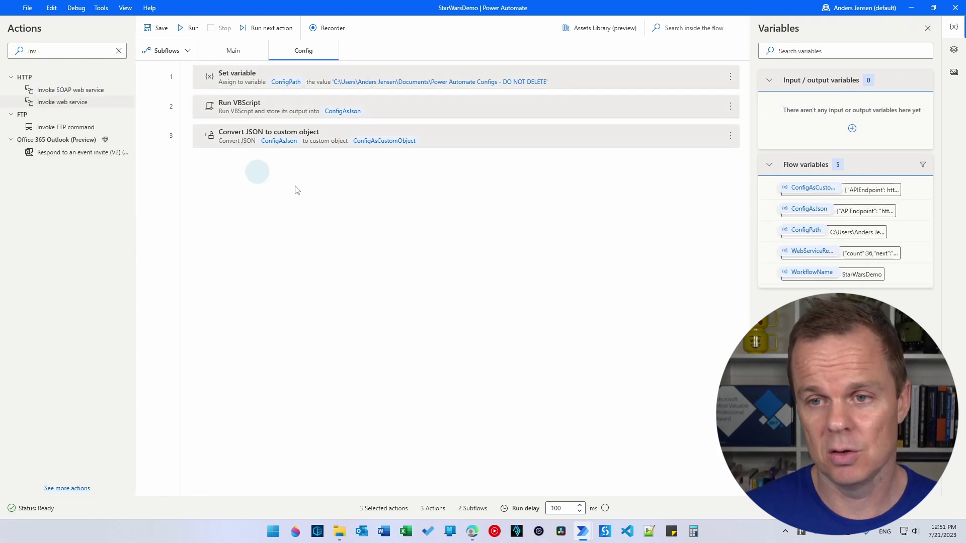
{"action": "left_click", "coordinate": [333, 210]}
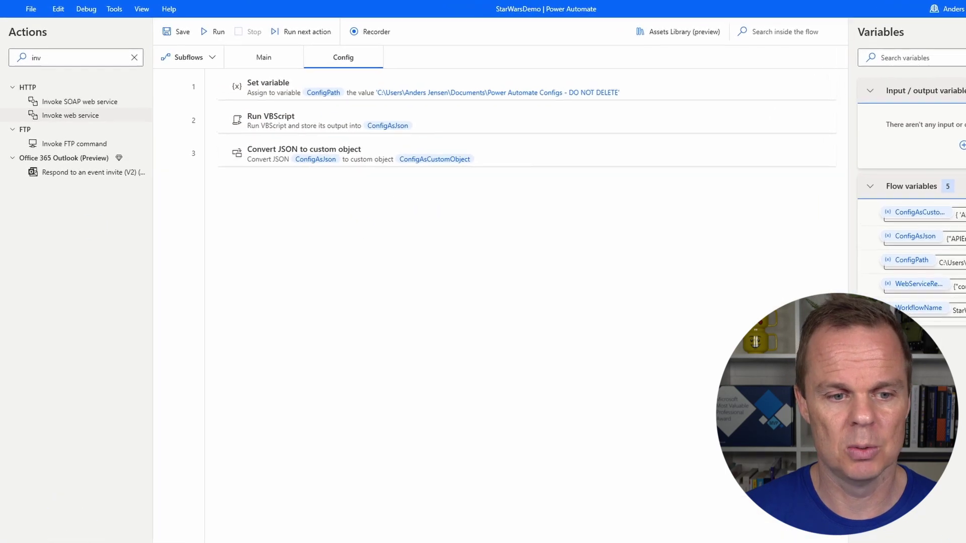
{"action": "left_click", "coordinate": [272, 378]}
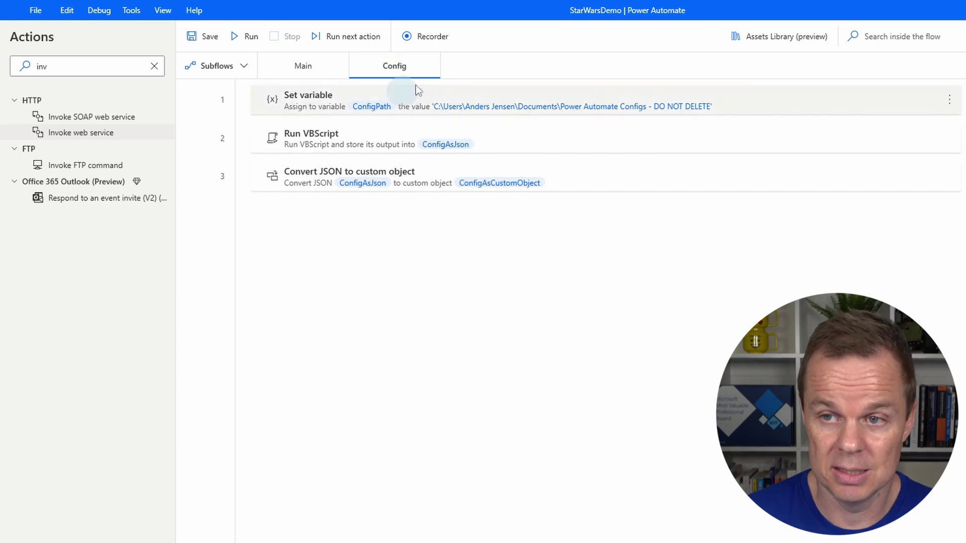
{"action": "left_click", "coordinate": [242, 68]}
{"action": "left_click", "coordinate": [335, 161]}
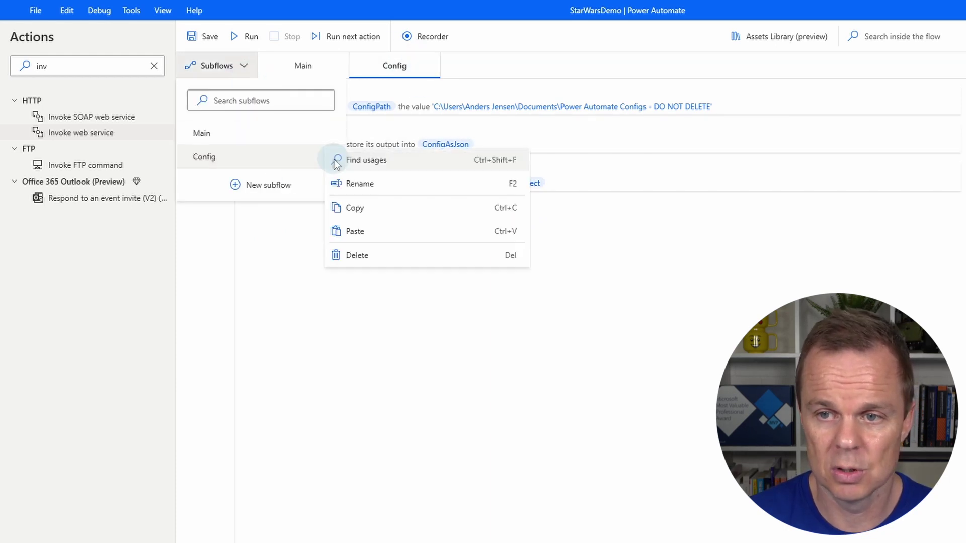
{"action": "left_click", "coordinate": [363, 254]}
{"action": "left_click", "coordinate": [669, 377]}
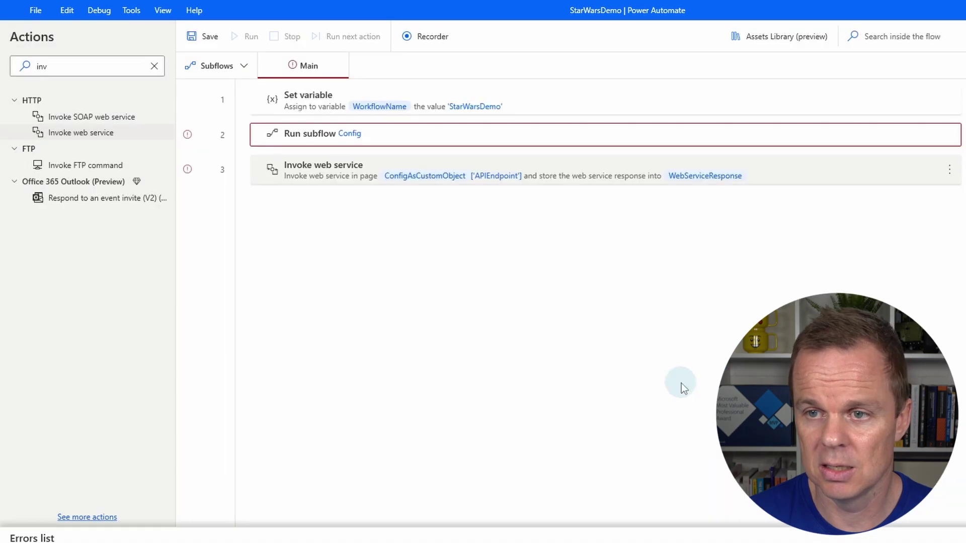
- Remove the Run subflow Config step from the Main flow
{"action": "left_click", "coordinate": [294, 133]}
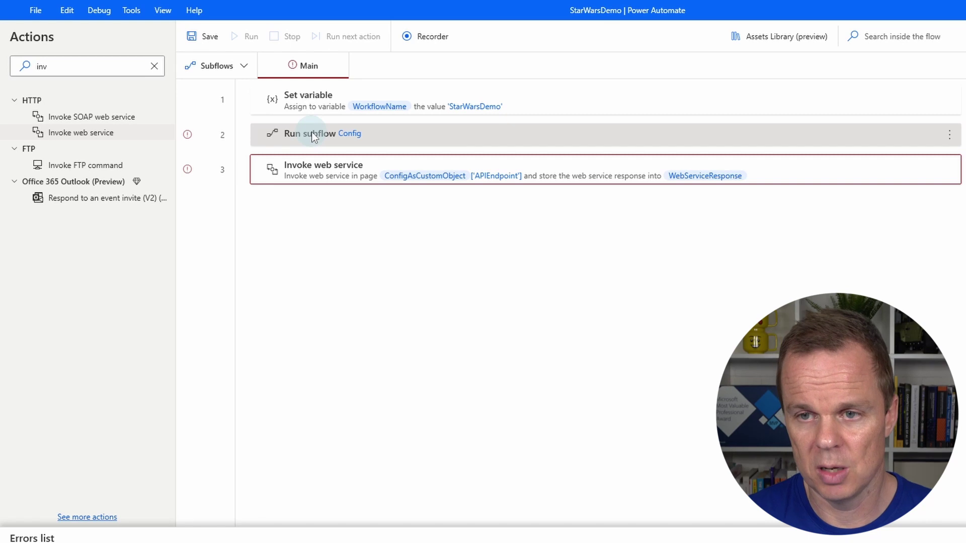
{"action": "key", "text": "Delete"}
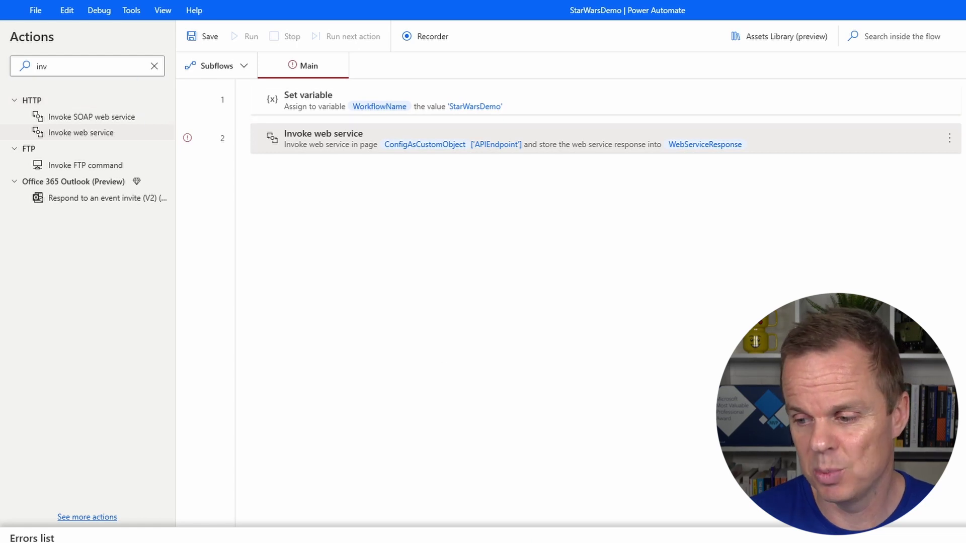
{"action": "key", "text": "alt+Tab"}
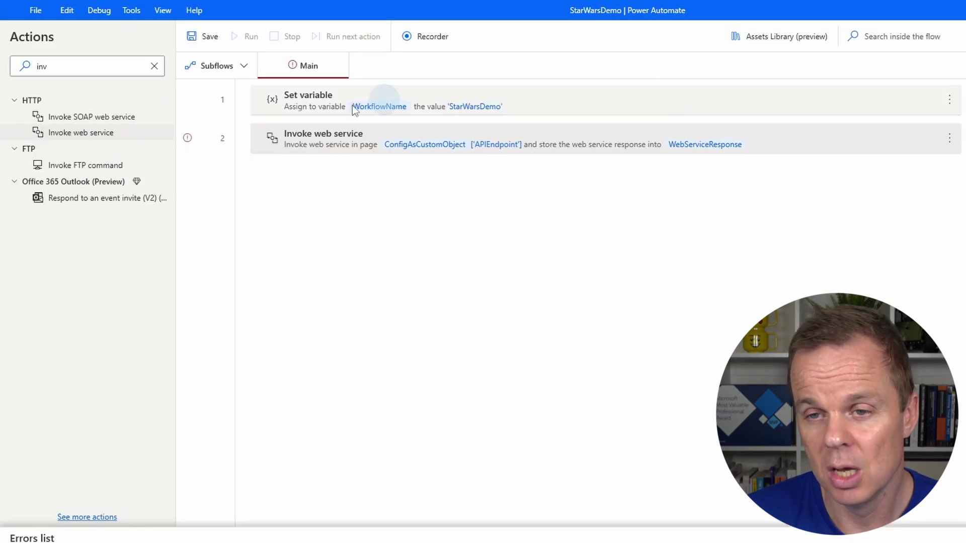
- Insert Run desktop flow BuildConfig above Invoke web service, passing %WorkflowName% as WorkflowName
{"action": "double_click", "coordinate": [120, 72]}
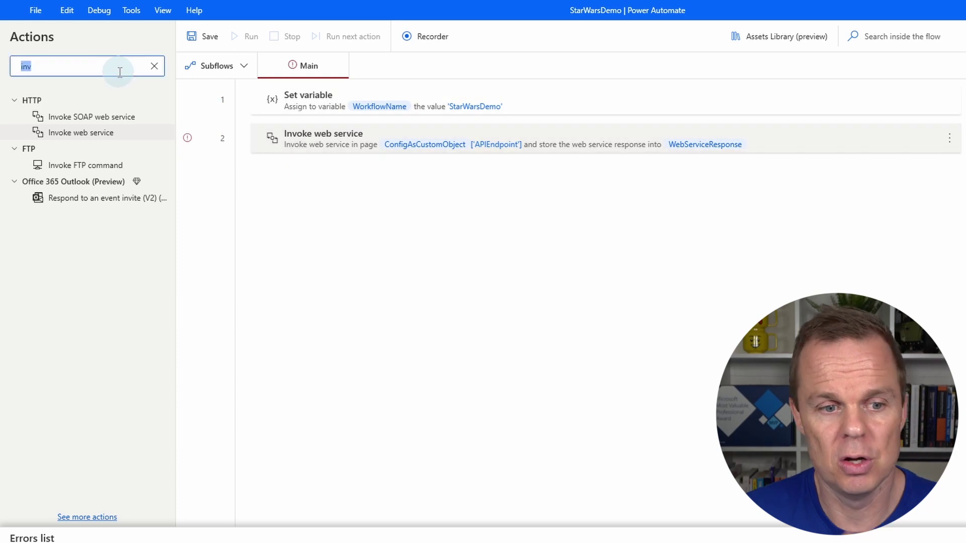
{"action": "type", "text": "run des"}
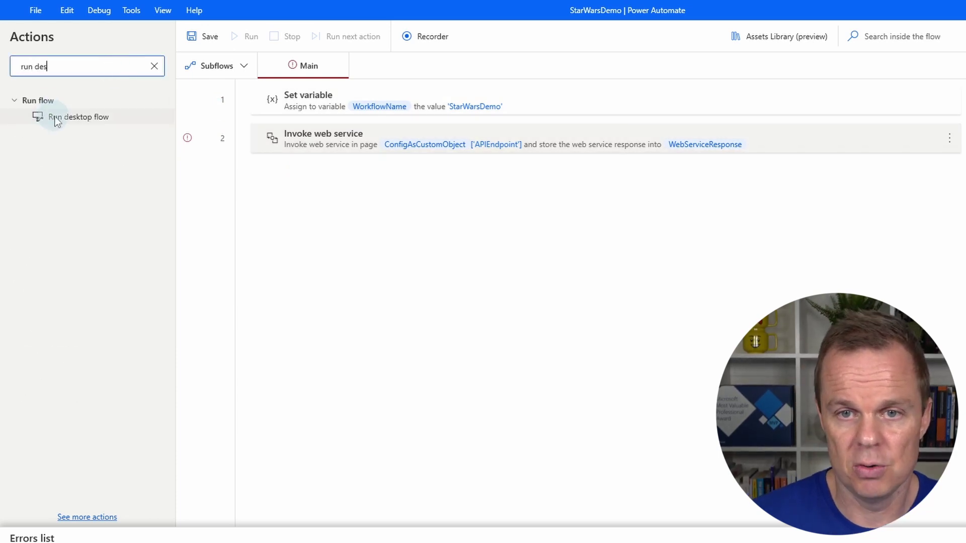
{"action": "left_click_drag", "start_coordinate": [54, 119], "coordinate": [332, 120]}
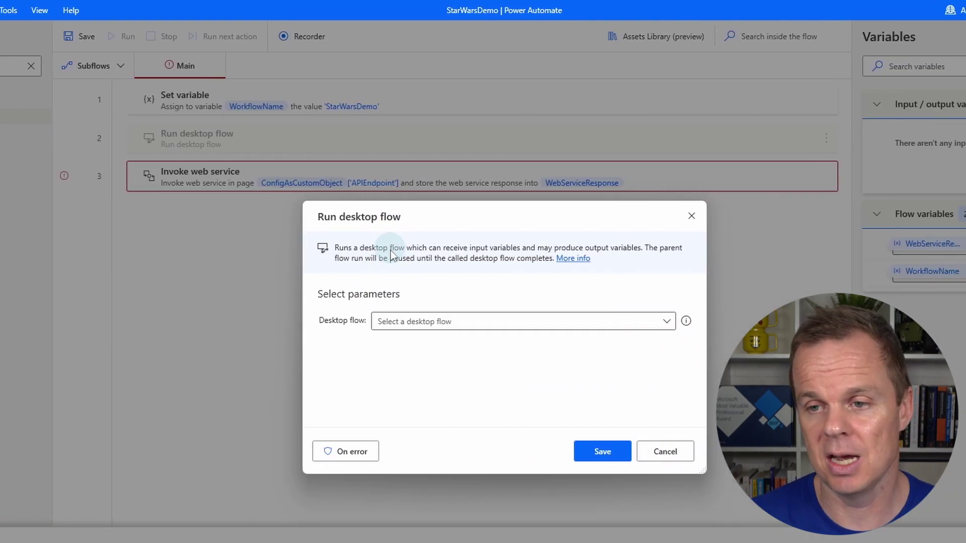
{"action": "left_click", "coordinate": [545, 323]}
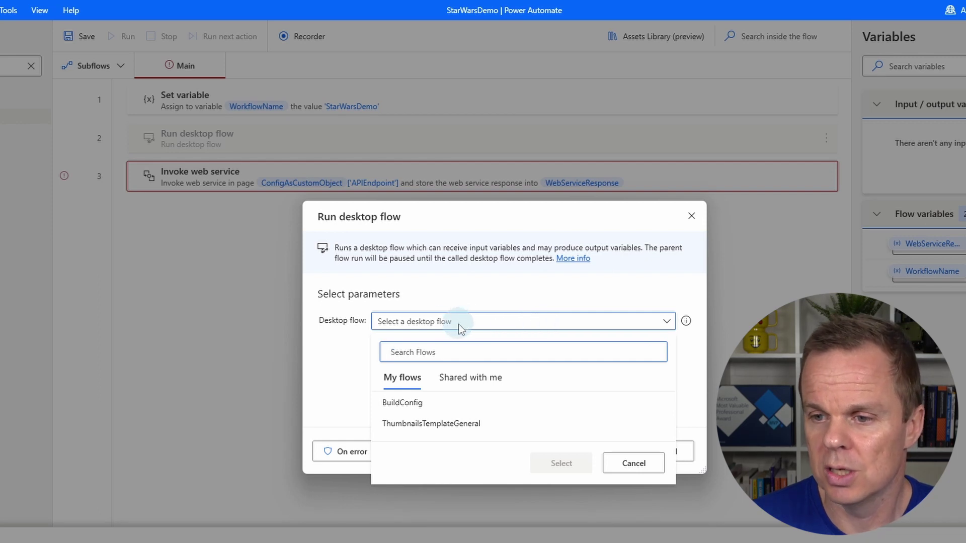
{"action": "left_click", "coordinate": [431, 407]}
{"action": "left_click", "coordinate": [431, 408]}
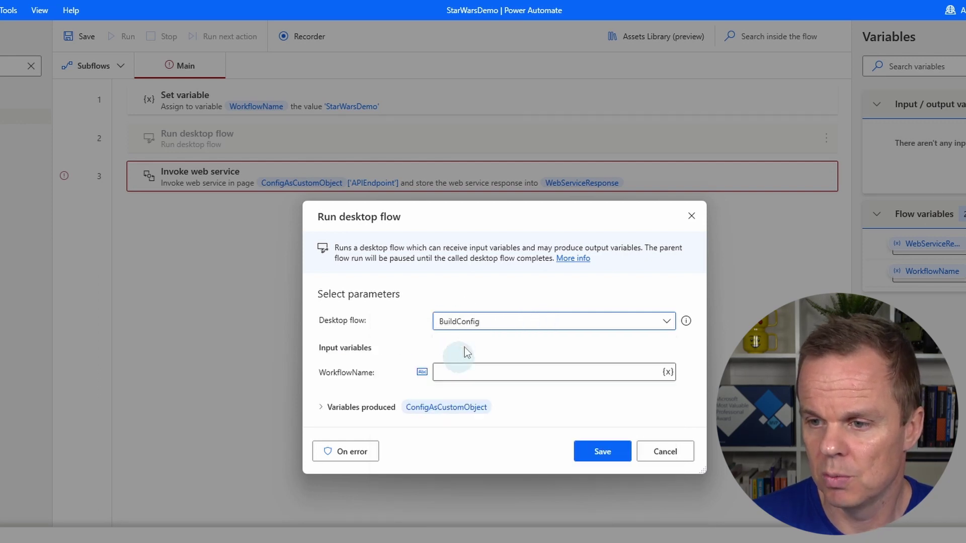
{"action": "left_click", "coordinate": [443, 371]}
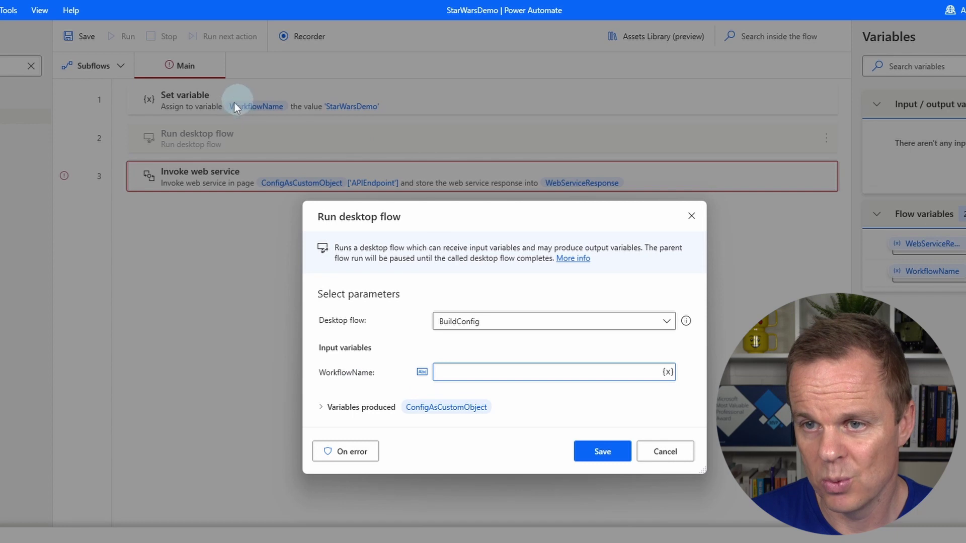
{"action": "left_click", "coordinate": [667, 372]}
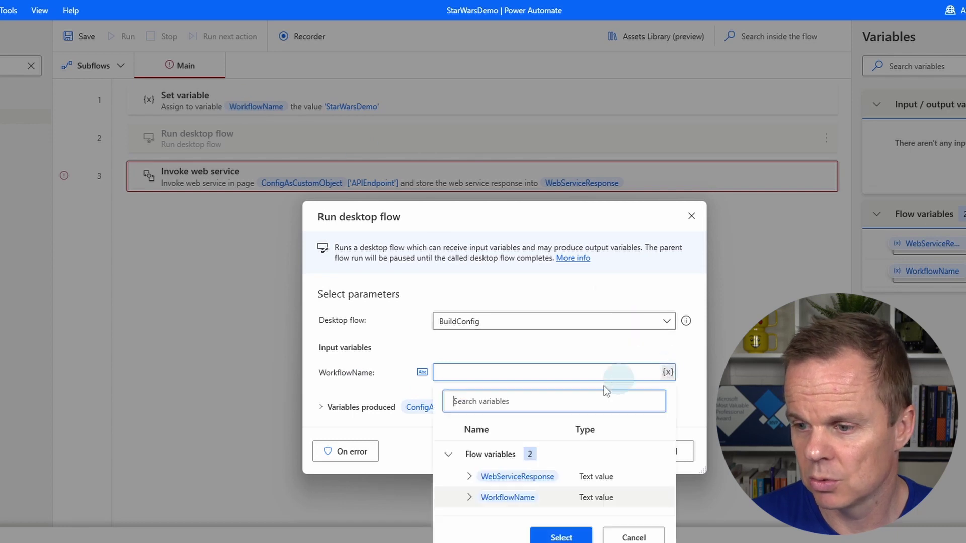
{"action": "double_click", "coordinate": [509, 498]}
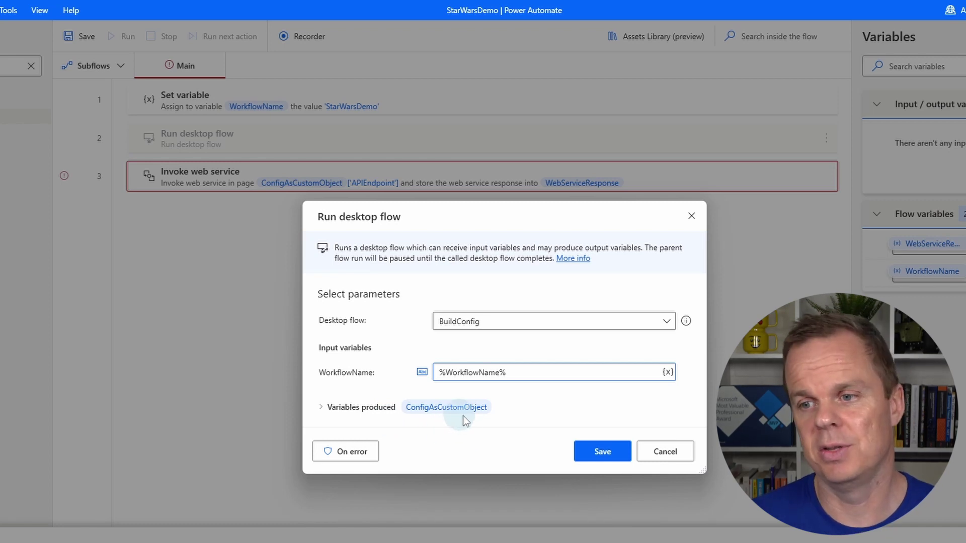
- Save the action and the StarWarsDemo flow, then open Documents in File Explorer
{"action": "left_click", "coordinate": [609, 453]}
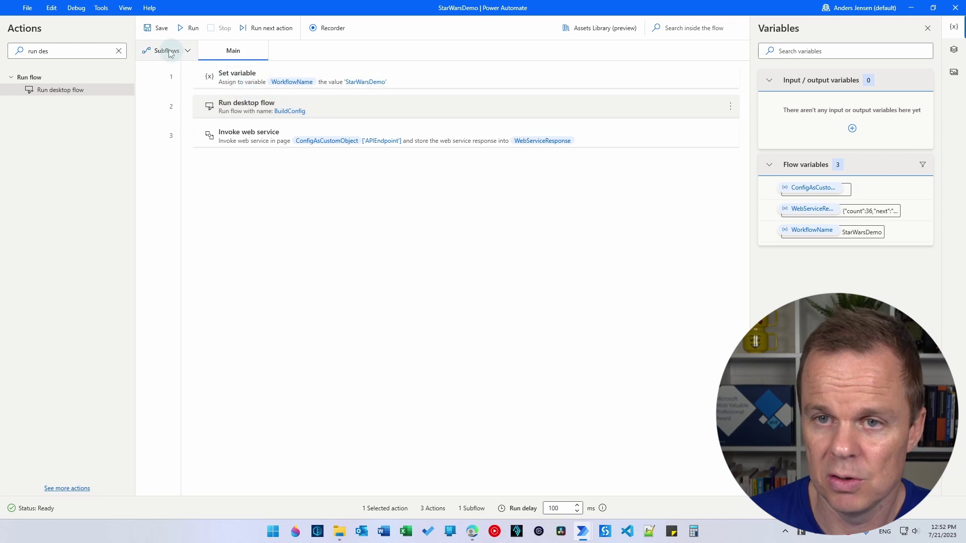
{"action": "left_click", "coordinate": [154, 29]}
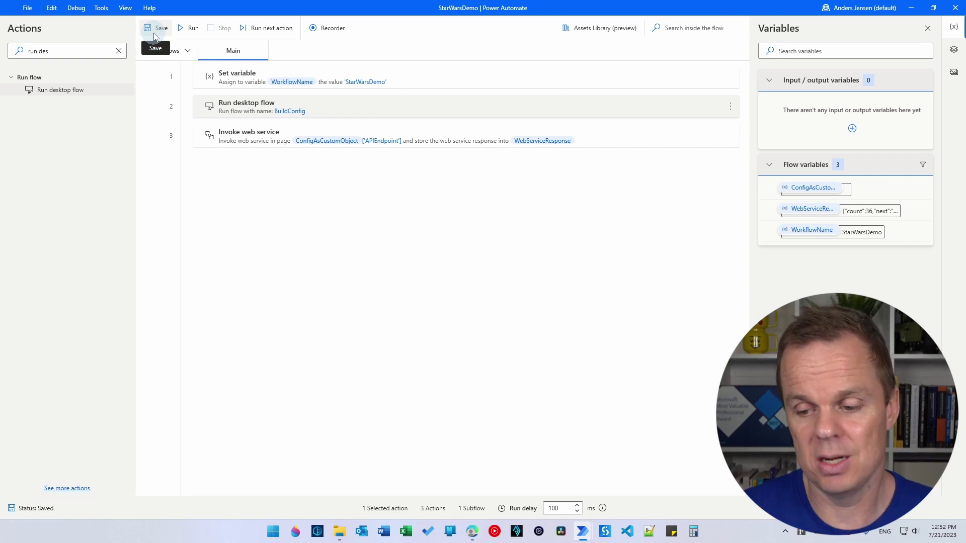
{"action": "left_click", "coordinate": [340, 531]}
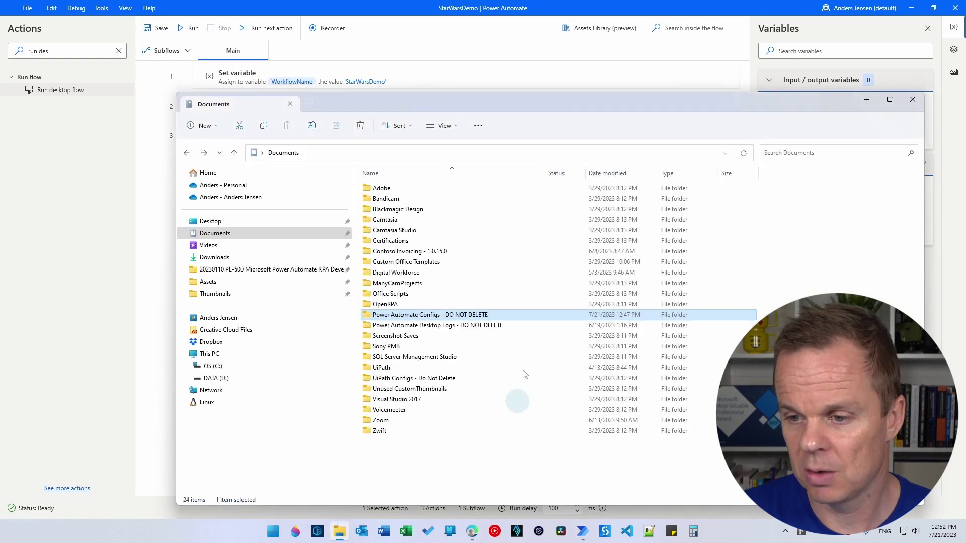
- View the Power Automate Configs - DO NOT DELETE folder, then select the Set variable step
{"action": "double_click", "coordinate": [442, 316]}
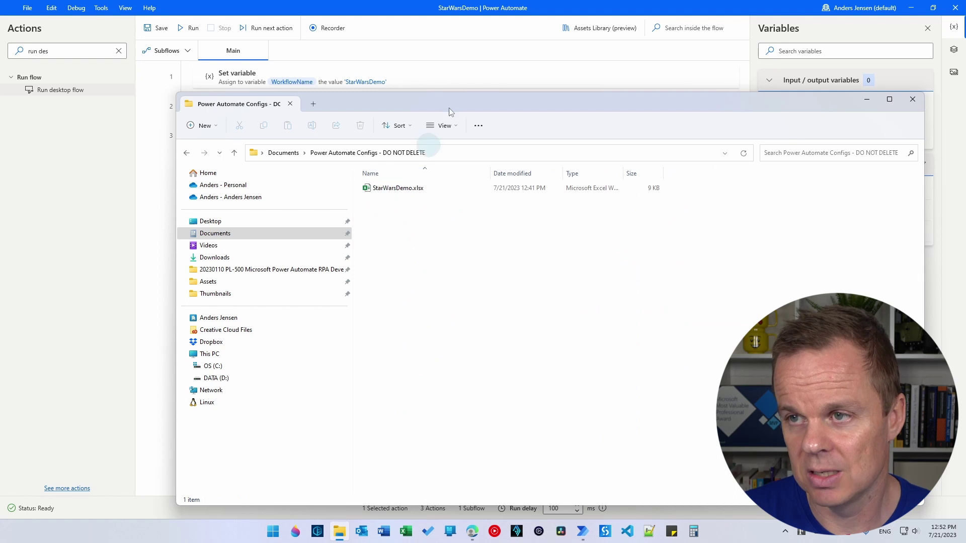
{"action": "left_click", "coordinate": [379, 49]}
{"action": "left_click", "coordinate": [343, 81]}
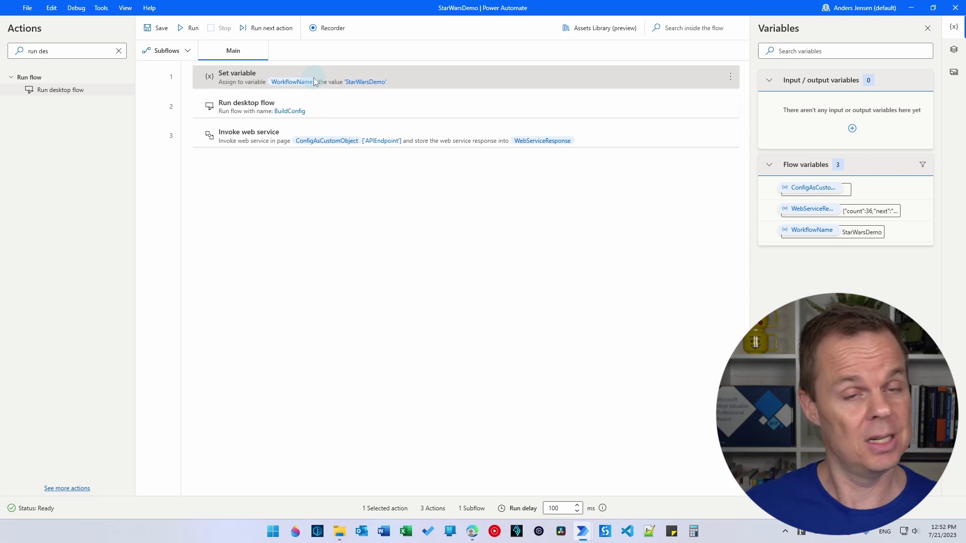
- Run the StarWarsDemo flow and view the starship JSON held in WebServiceResponse
{"action": "left_click", "coordinate": [188, 31]}
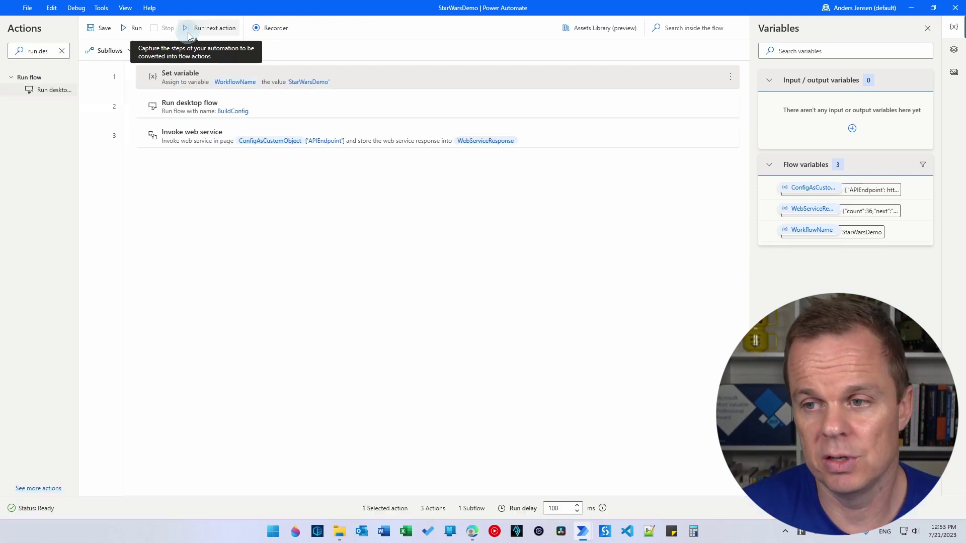
{"action": "double_click", "coordinate": [861, 215]}
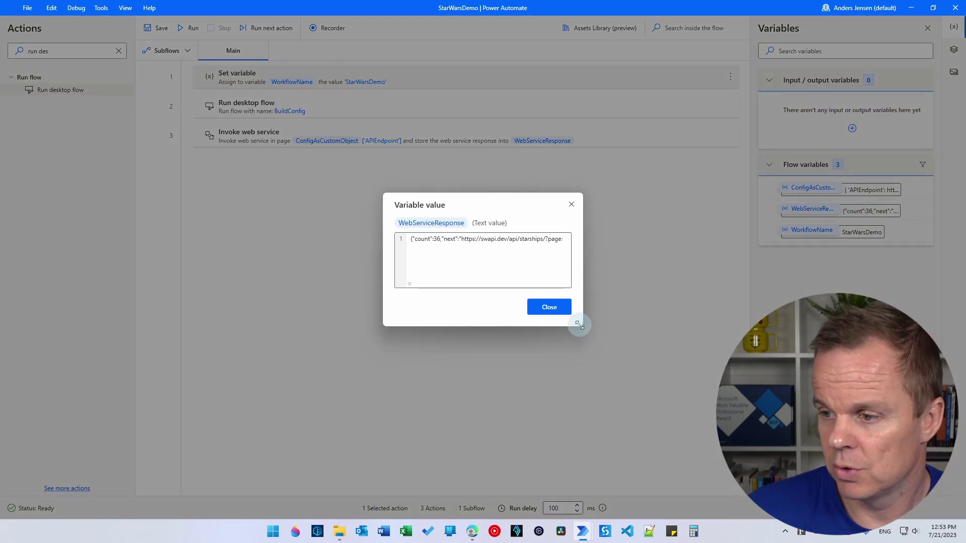
{"action": "left_click_drag", "start_coordinate": [579, 324], "coordinate": [863, 374]}
- Inspect ConfigAsCustomObject's APIEndpoint, URL, Environment and Notifications Settings values
{"action": "left_click", "coordinate": [851, 210]}
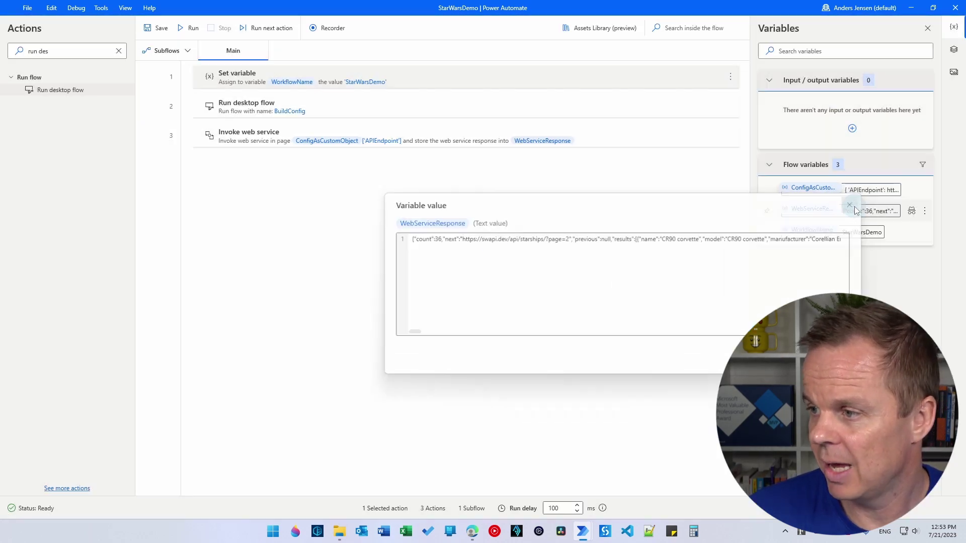
{"action": "double_click", "coordinate": [820, 188]}
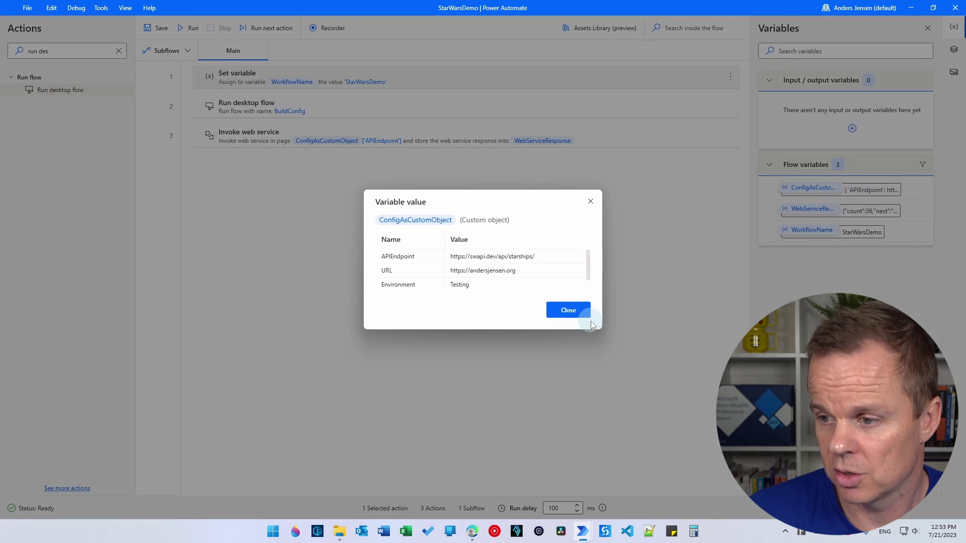
{"action": "left_click_drag", "start_coordinate": [595, 326], "coordinate": [679, 406]}
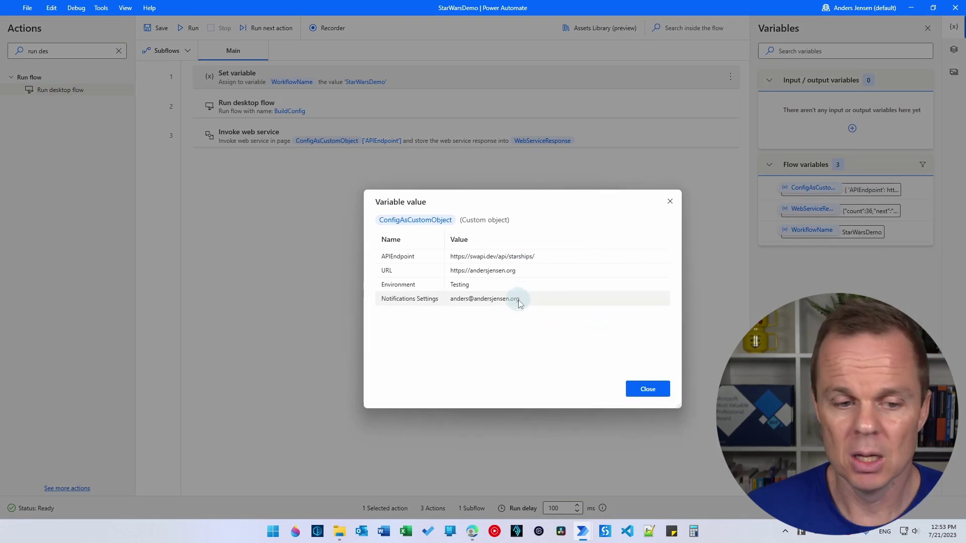